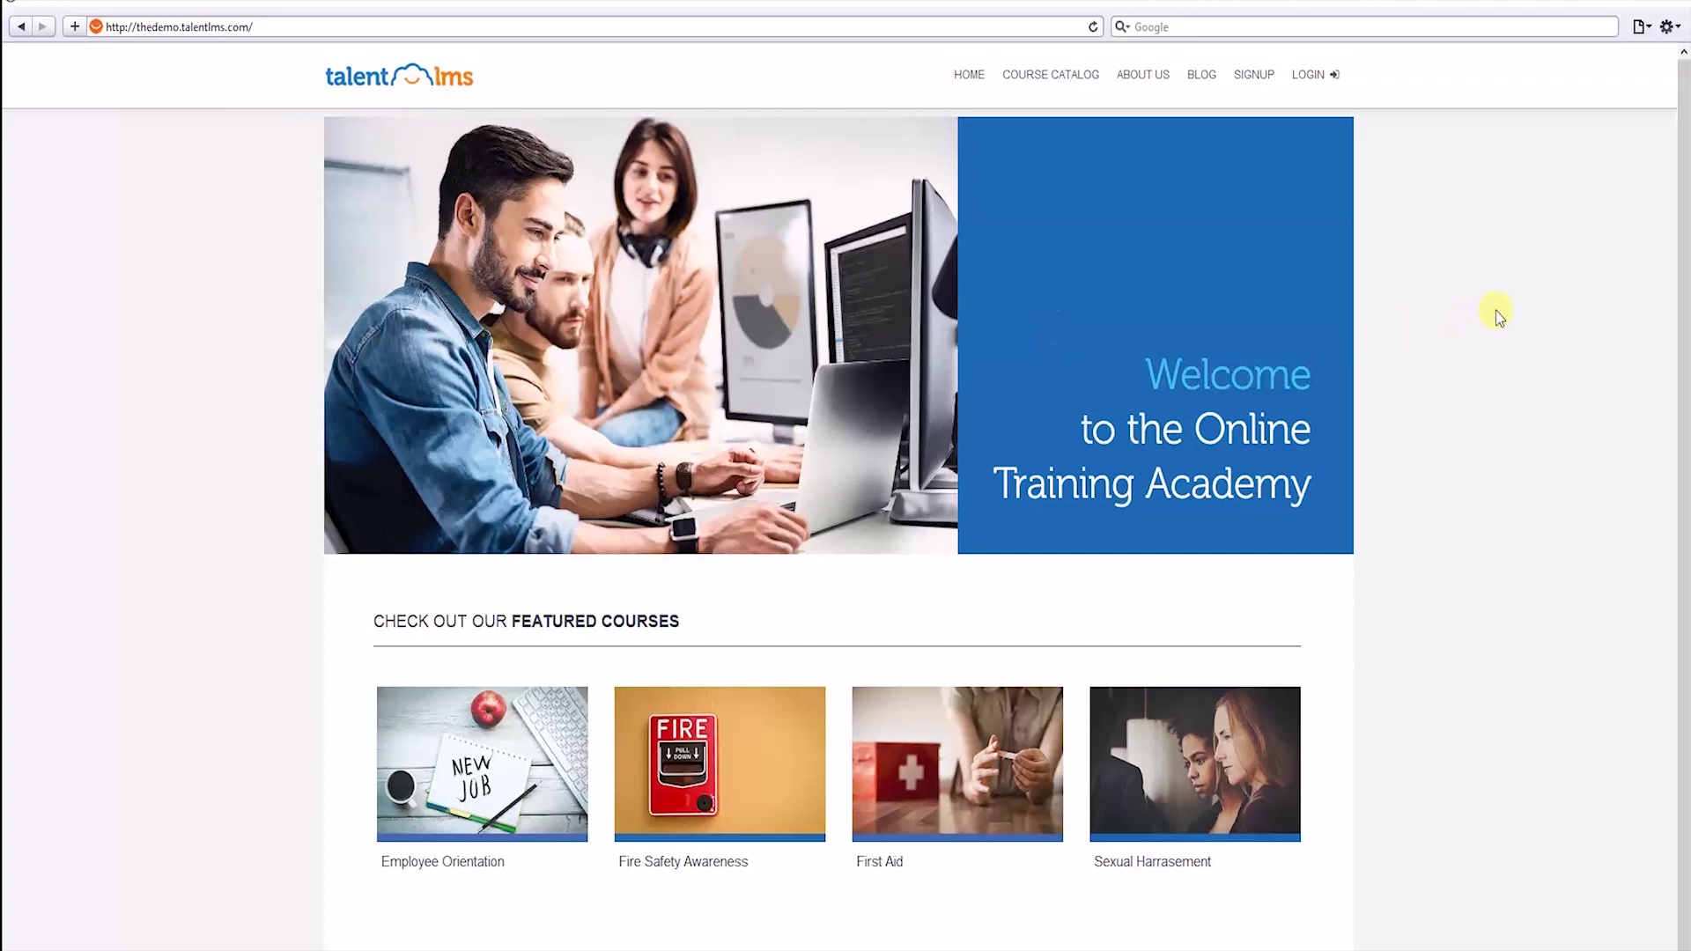
Scroll the TalentLMS homepage, then open and dismiss the Signup dialog.
{"action": "scroll", "coordinate": [1495, 310], "scroll_direction": "down", "scroll_amount": 1}
{"action": "scroll", "coordinate": [1495, 310], "scroll_direction": "up", "scroll_amount": 1}
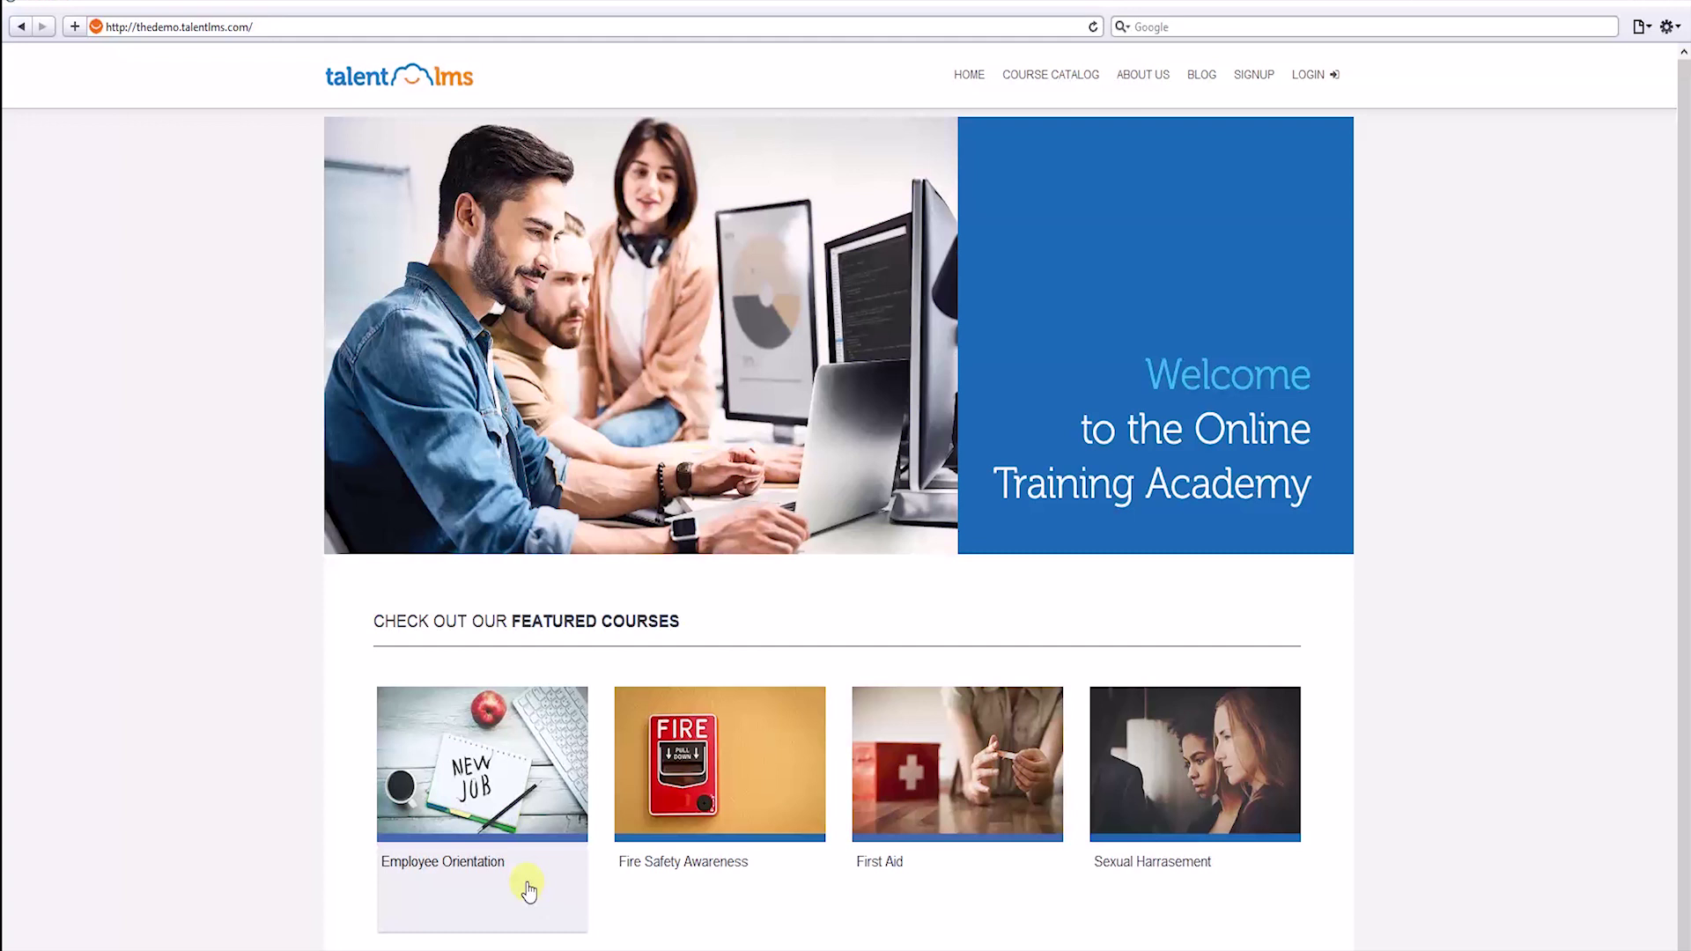
{"action": "left_click", "coordinate": [1251, 75]}
{"action": "left_click", "coordinate": [1066, 160]}
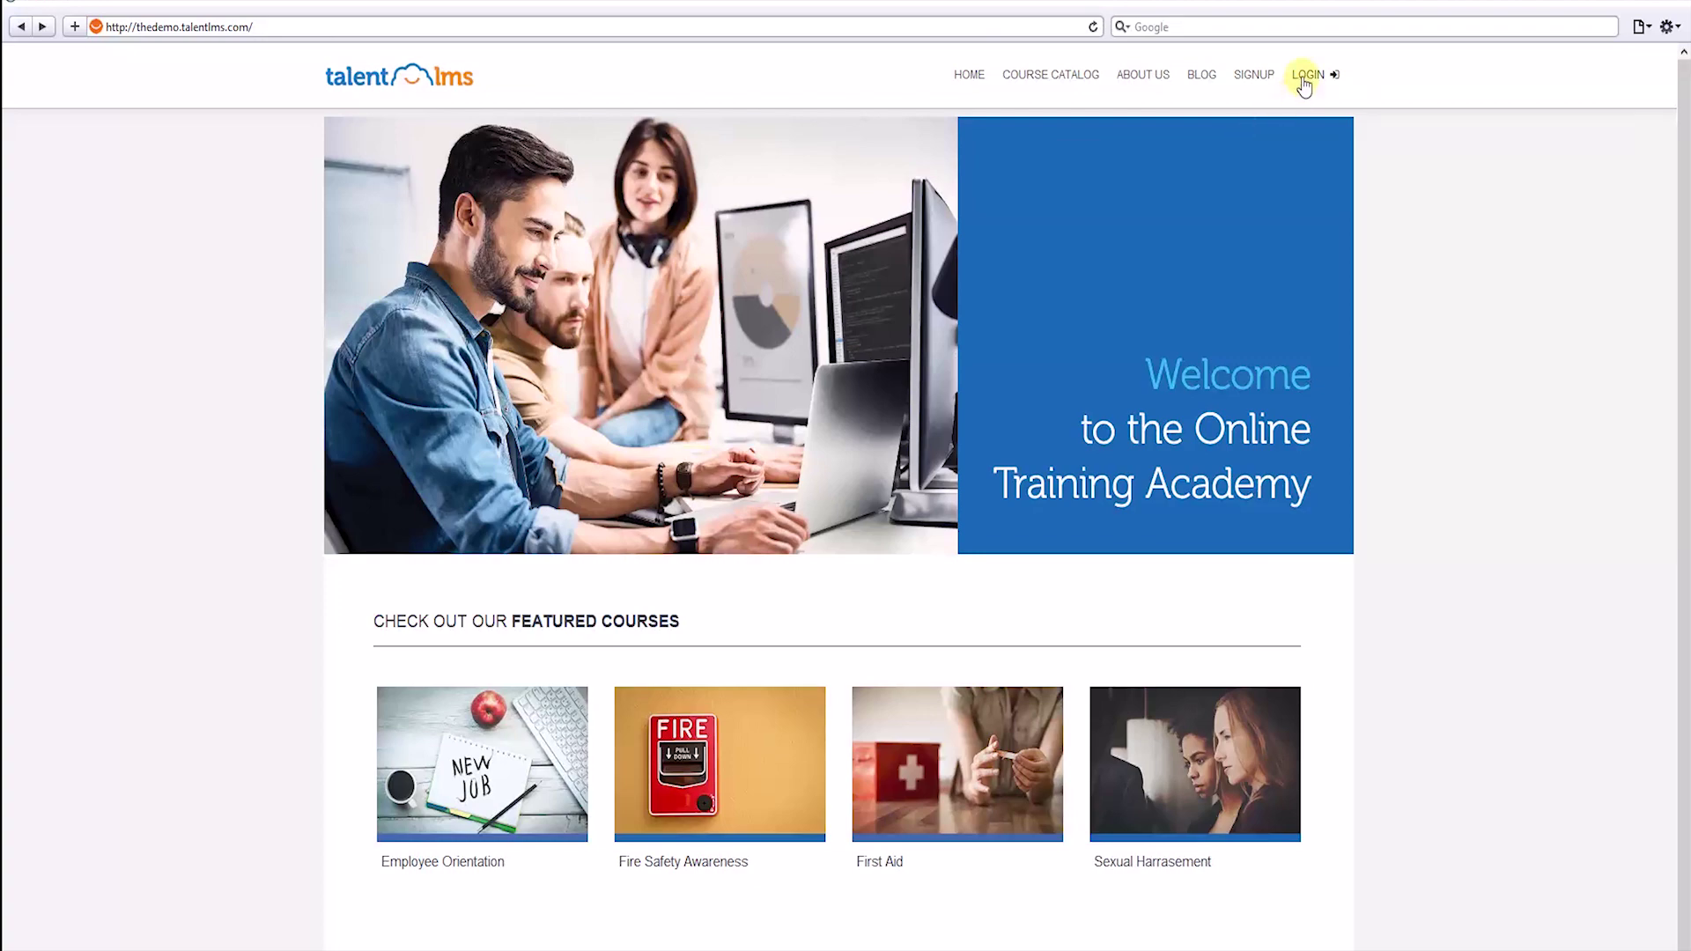
Open the login form and enter the learner's username, moving on to the password field.
{"action": "left_click", "coordinate": [1311, 74]}
{"action": "type", "text": "jdoe"}
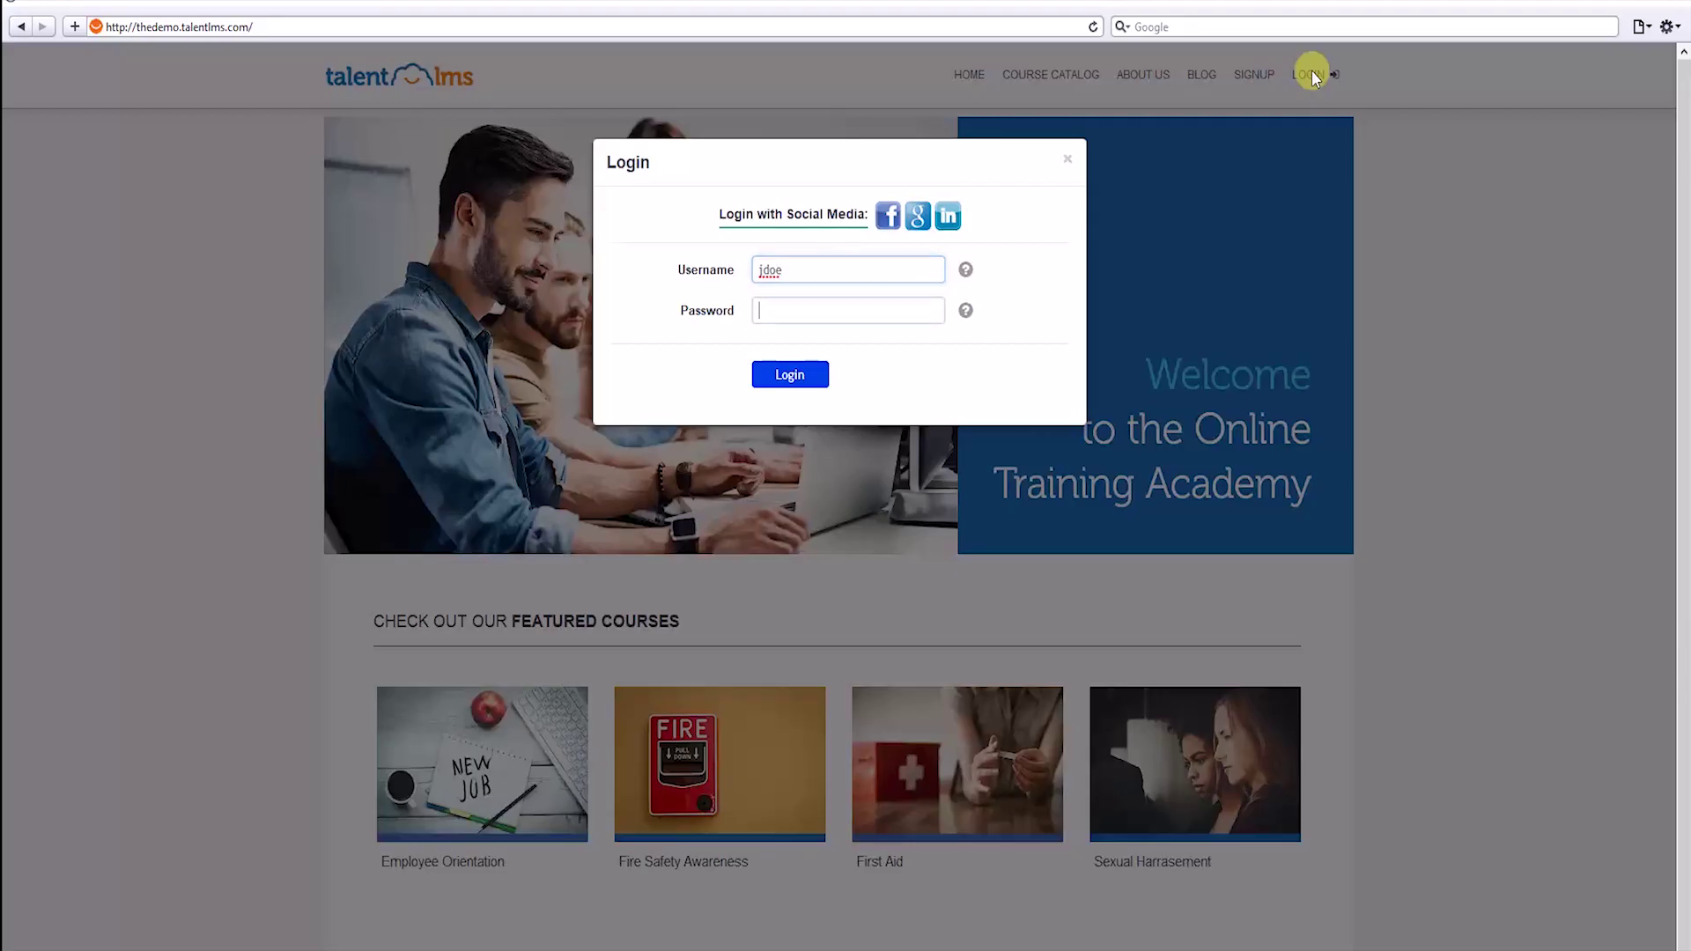
{"action": "key", "text": "Tab"}
Enter the learner's password, sign in, and go to the Course Catalog.
{"action": "type", "text": "••••"}
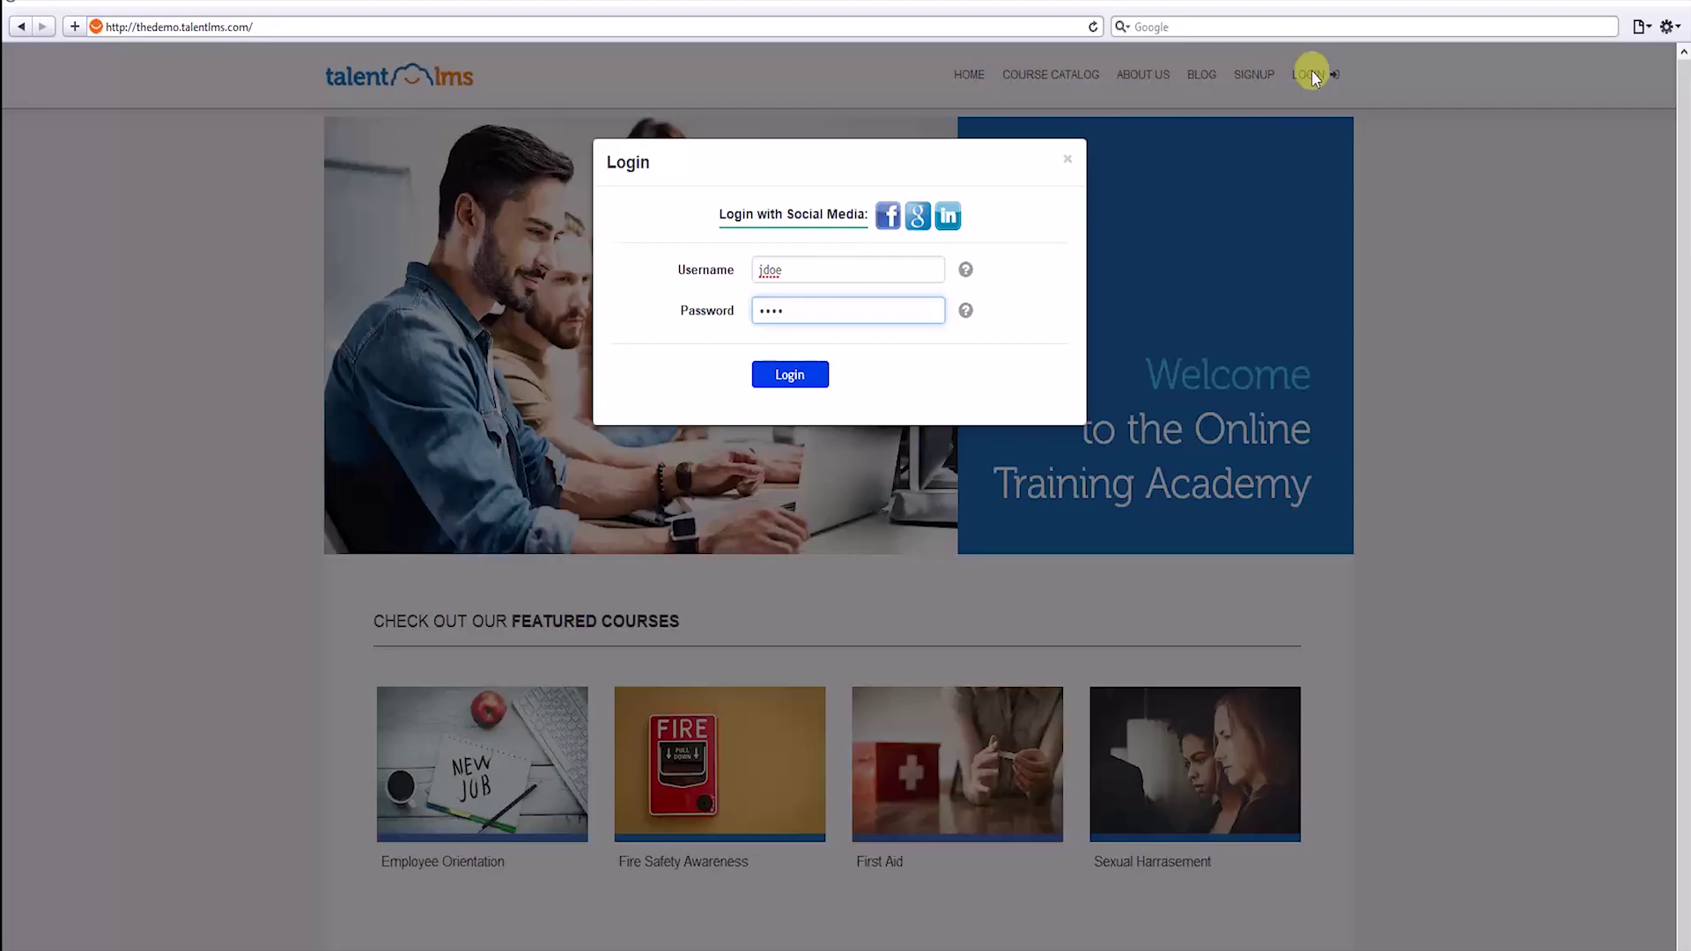
{"action": "key", "text": "Return"}
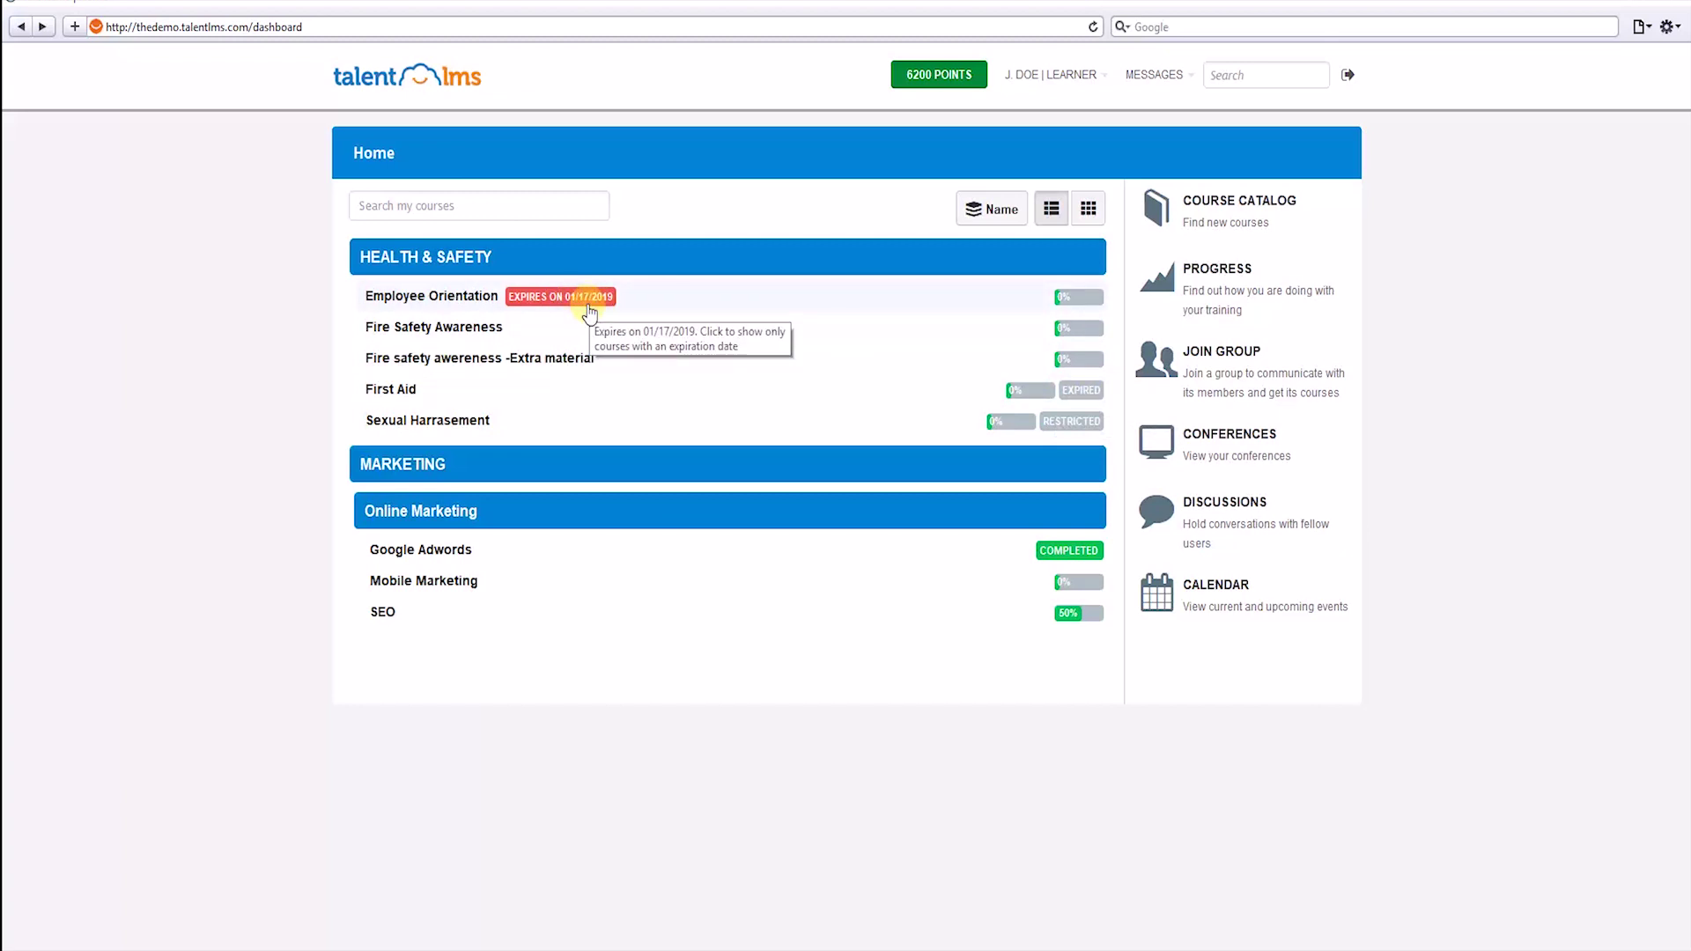
{"action": "left_click", "coordinate": [1216, 211]}
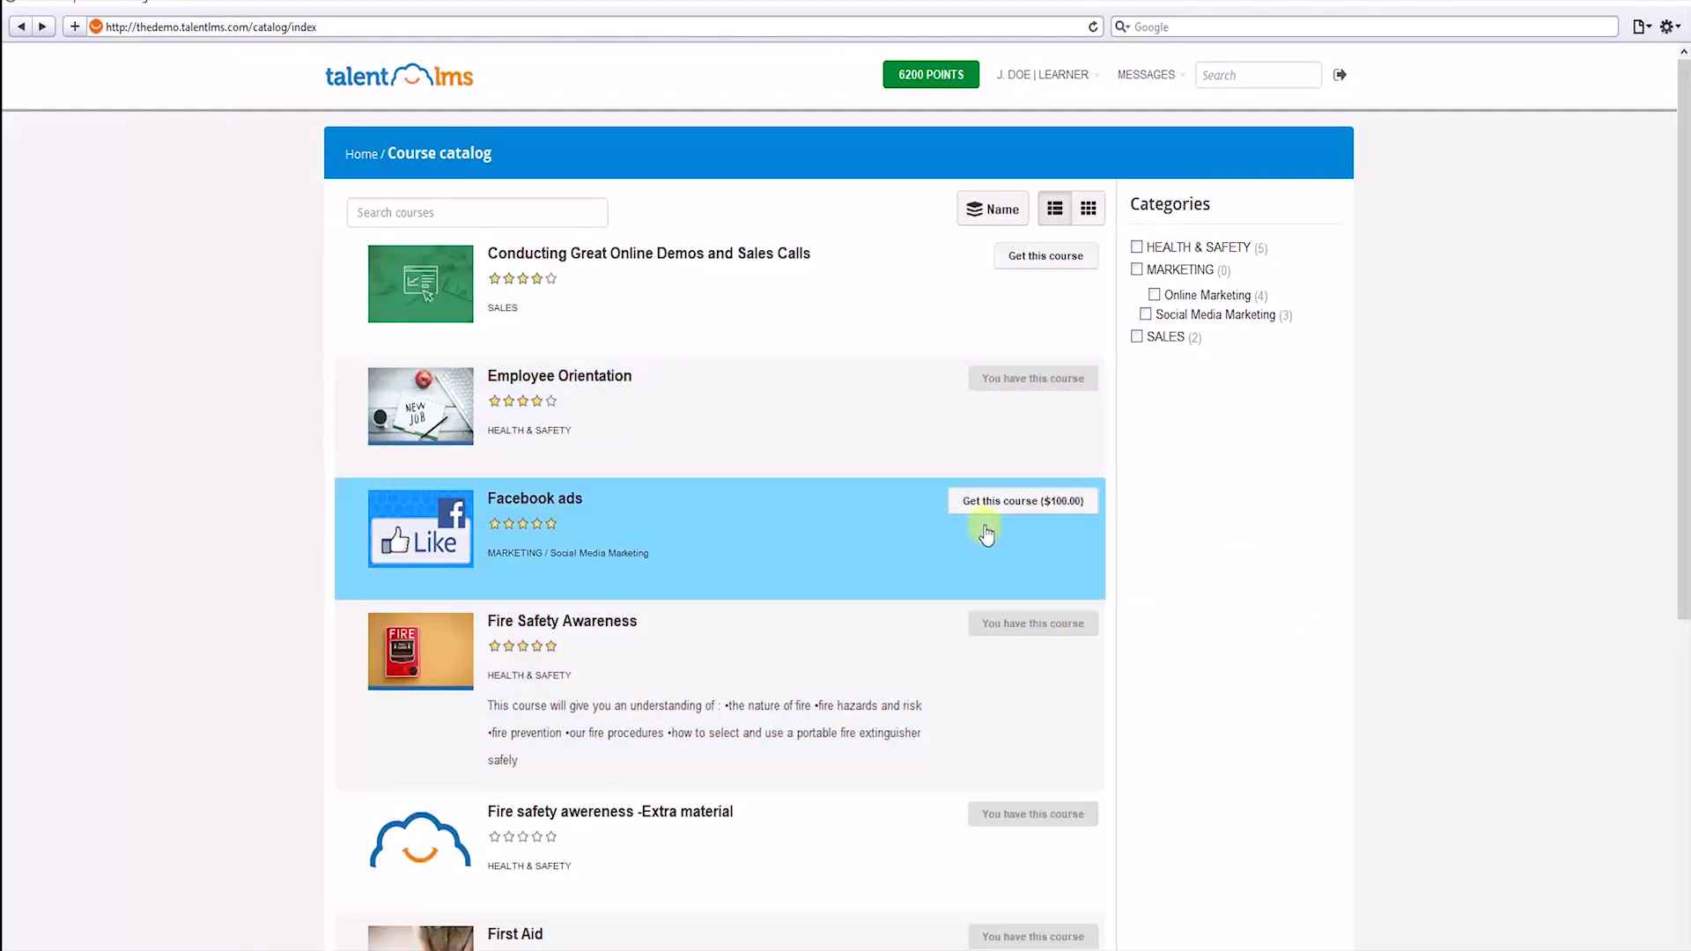
Review the Facebook ads $100.00 payment details, noting the PayPal redirect, then return Home.
{"action": "left_click", "coordinate": [1053, 521]}
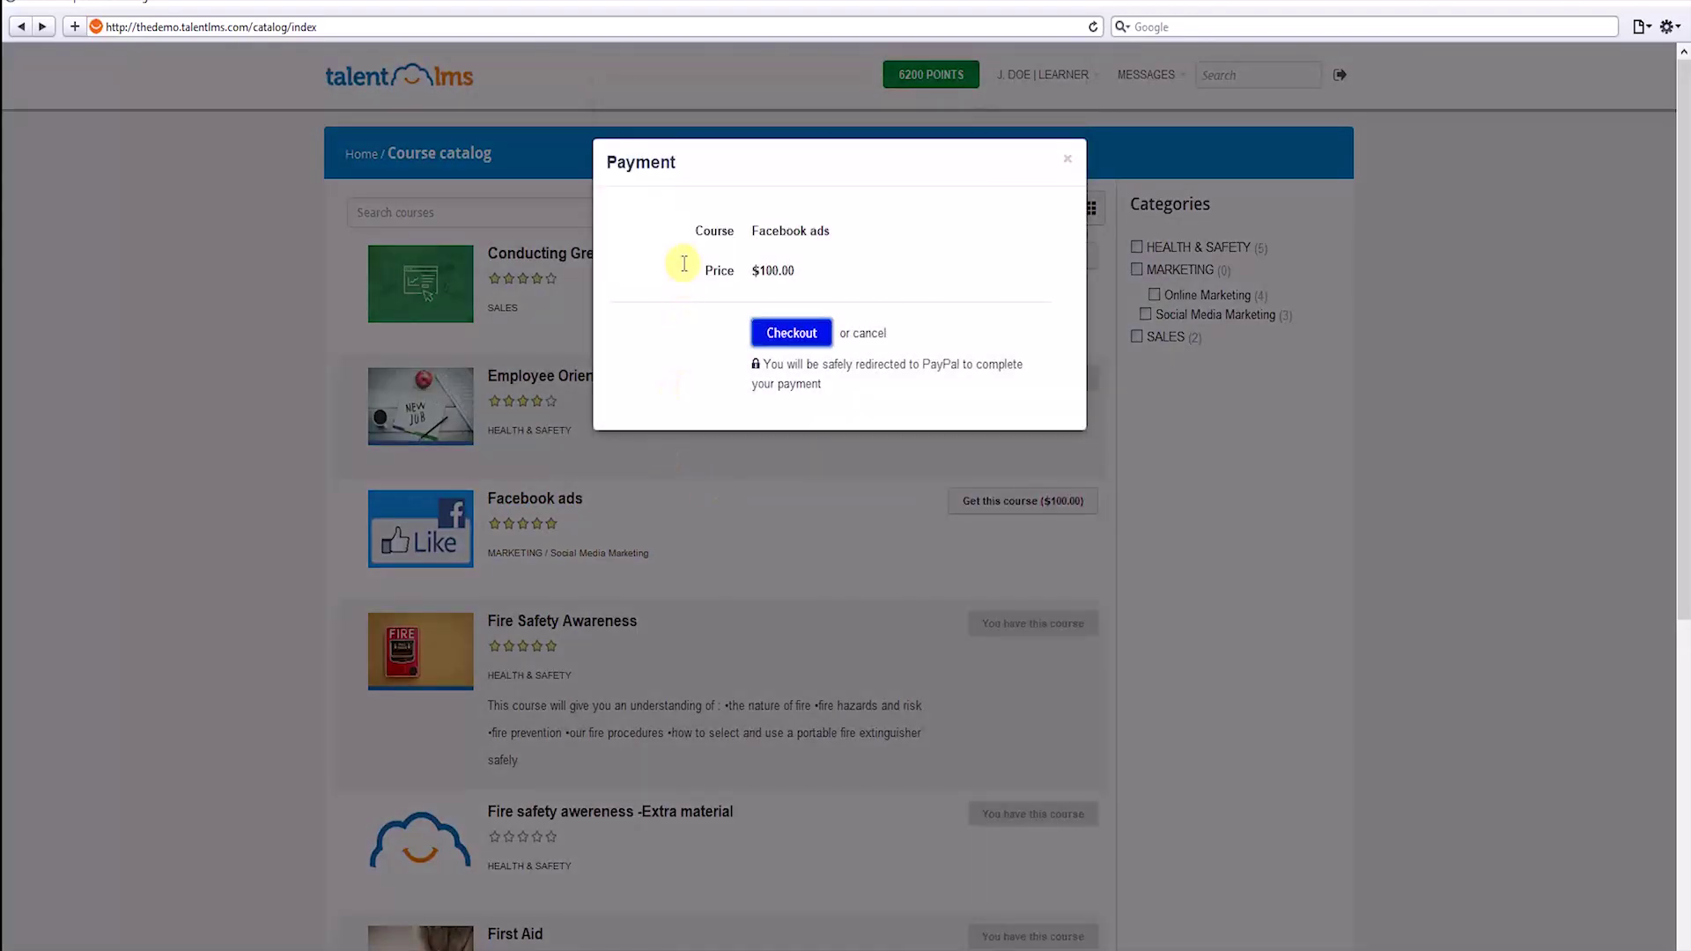
{"action": "left_click", "coordinate": [849, 366]}
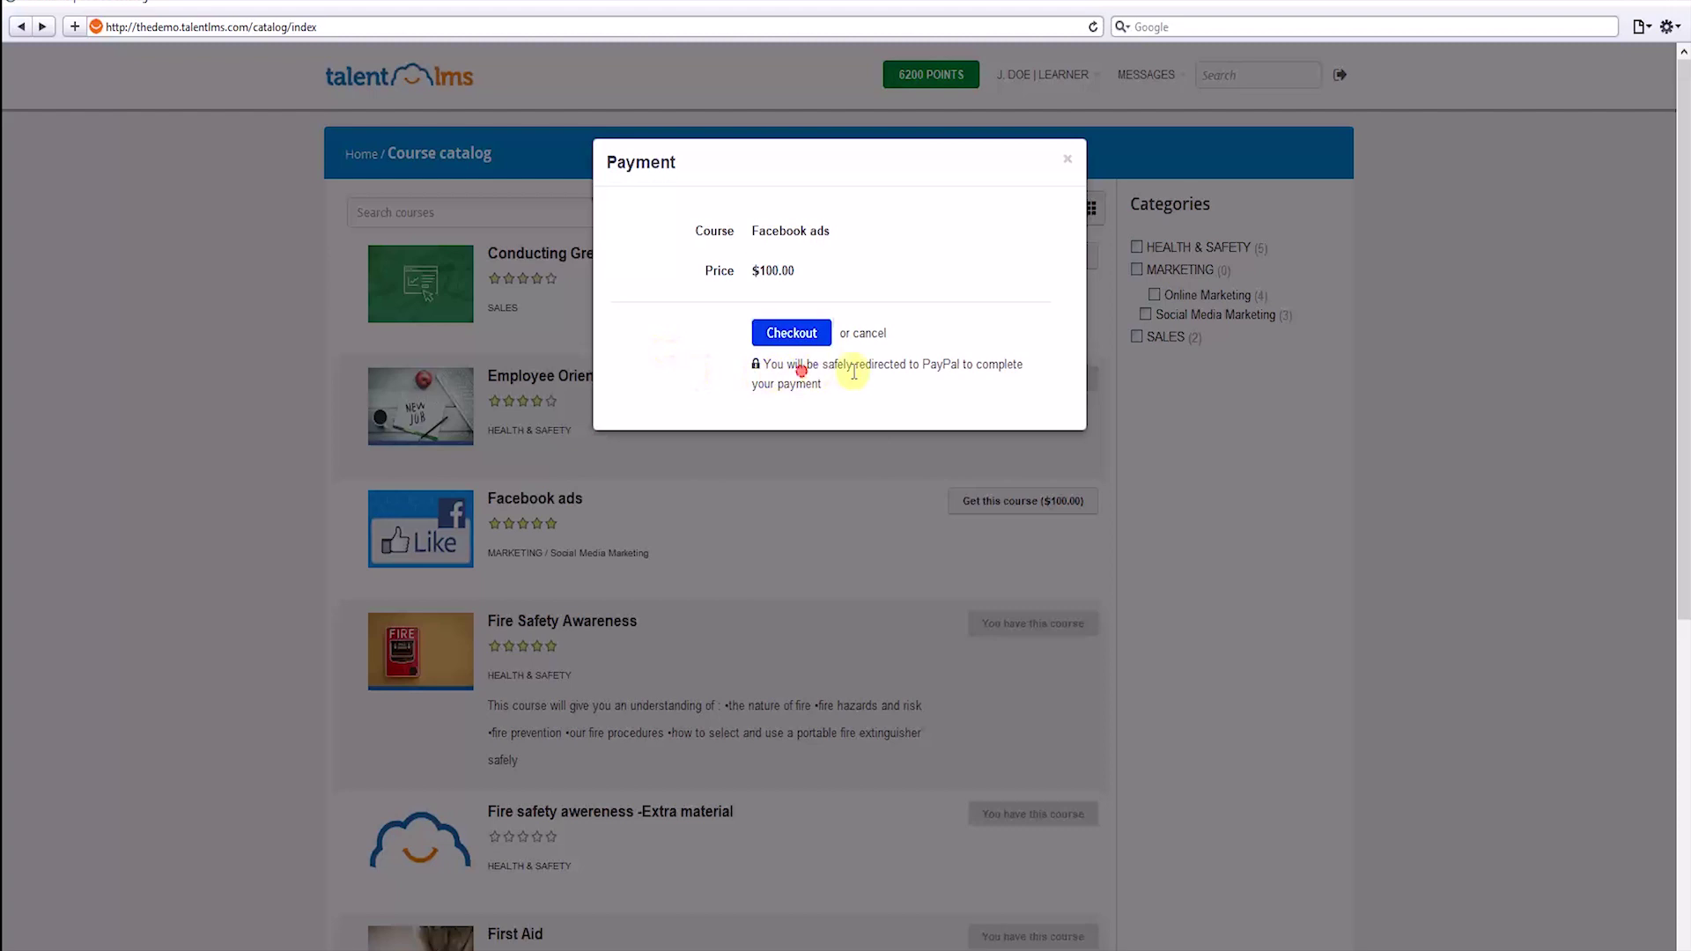
{"action": "left_click_drag", "start_coordinate": [917, 366], "coordinate": [1012, 365]}
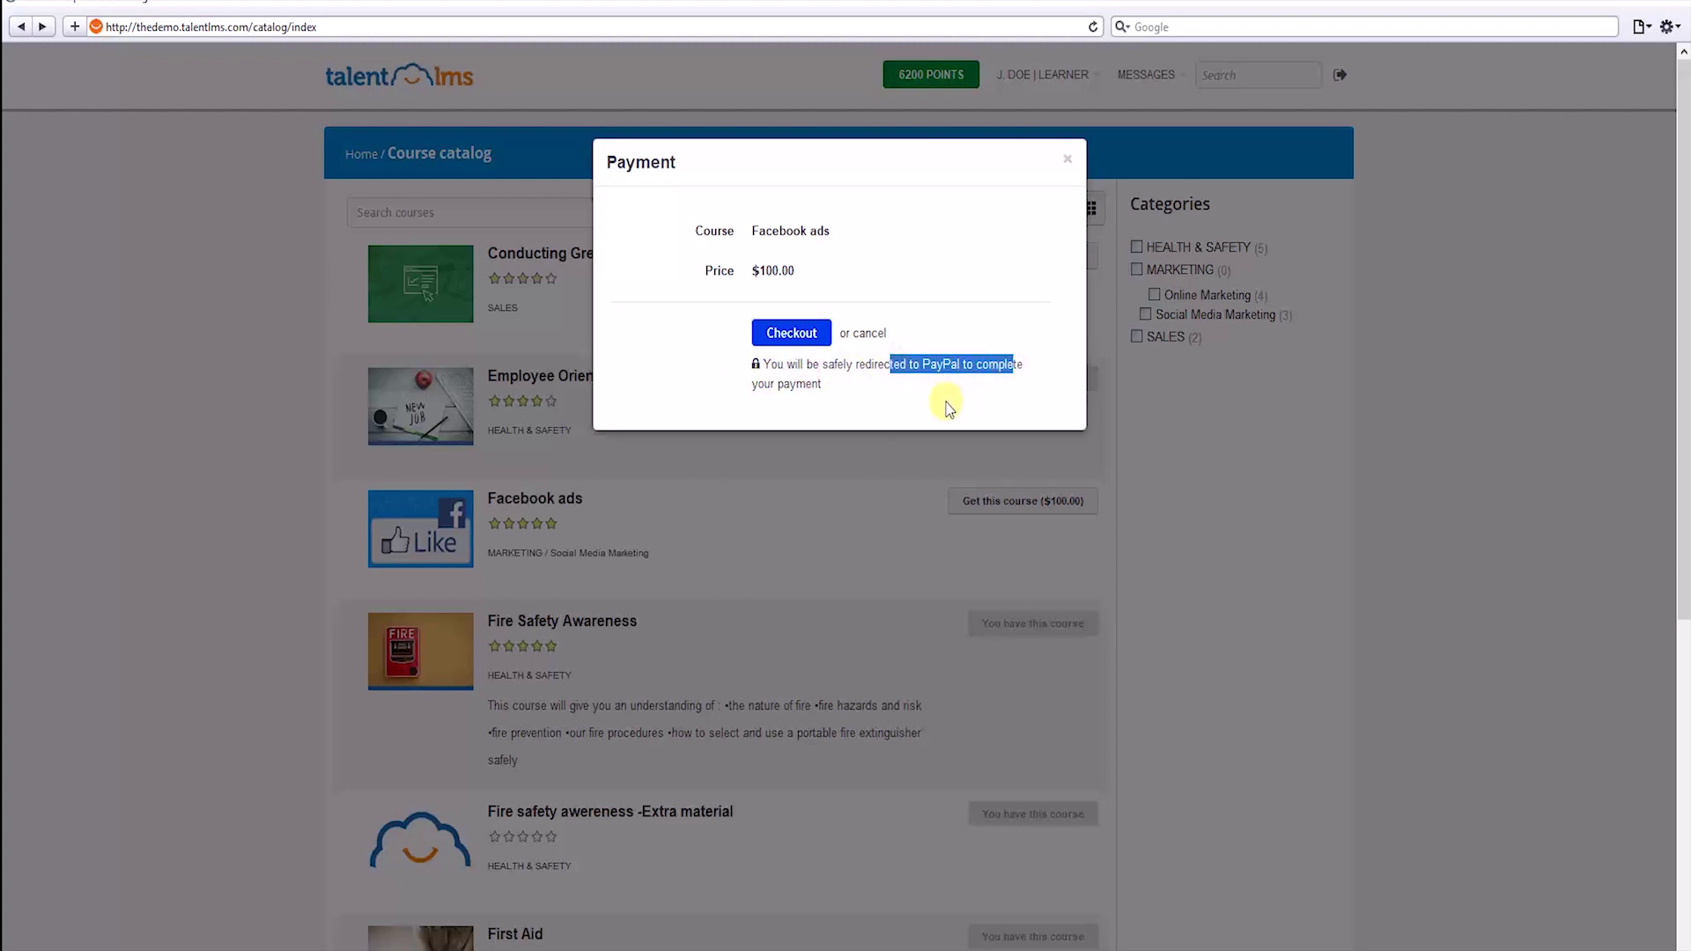
{"action": "left_click", "coordinate": [1068, 162]}
{"action": "left_click", "coordinate": [361, 154]}
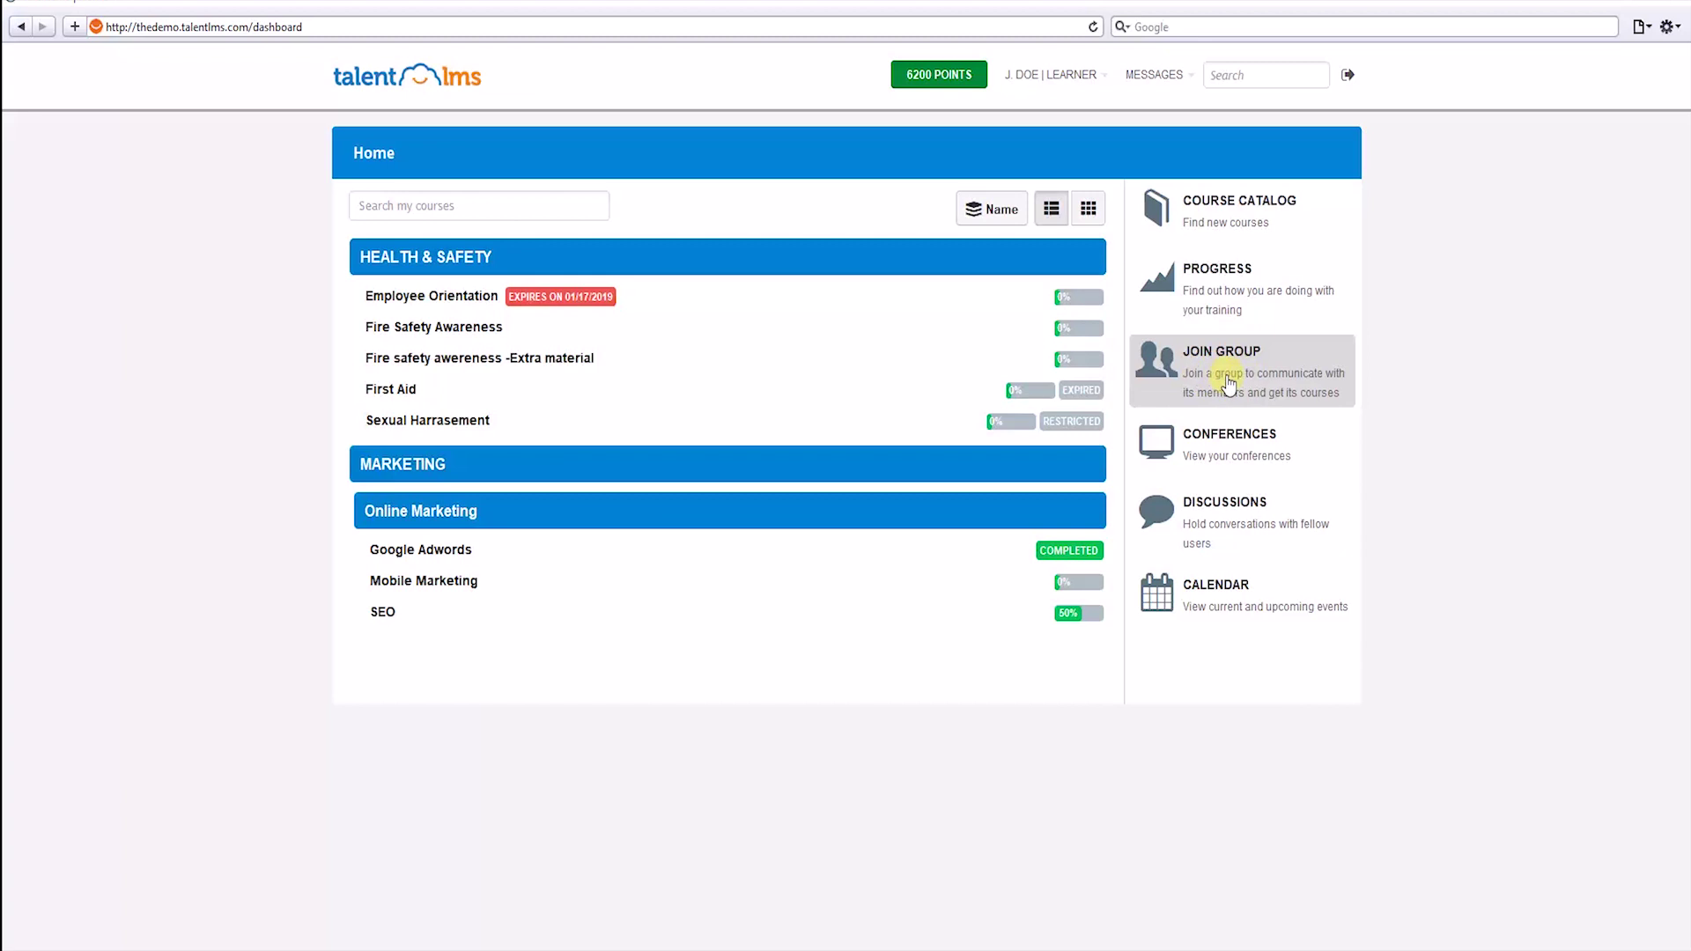
Join the Sales courses group with its group key, then open Fire Safety Awareness.
{"action": "left_click", "coordinate": [1229, 380]}
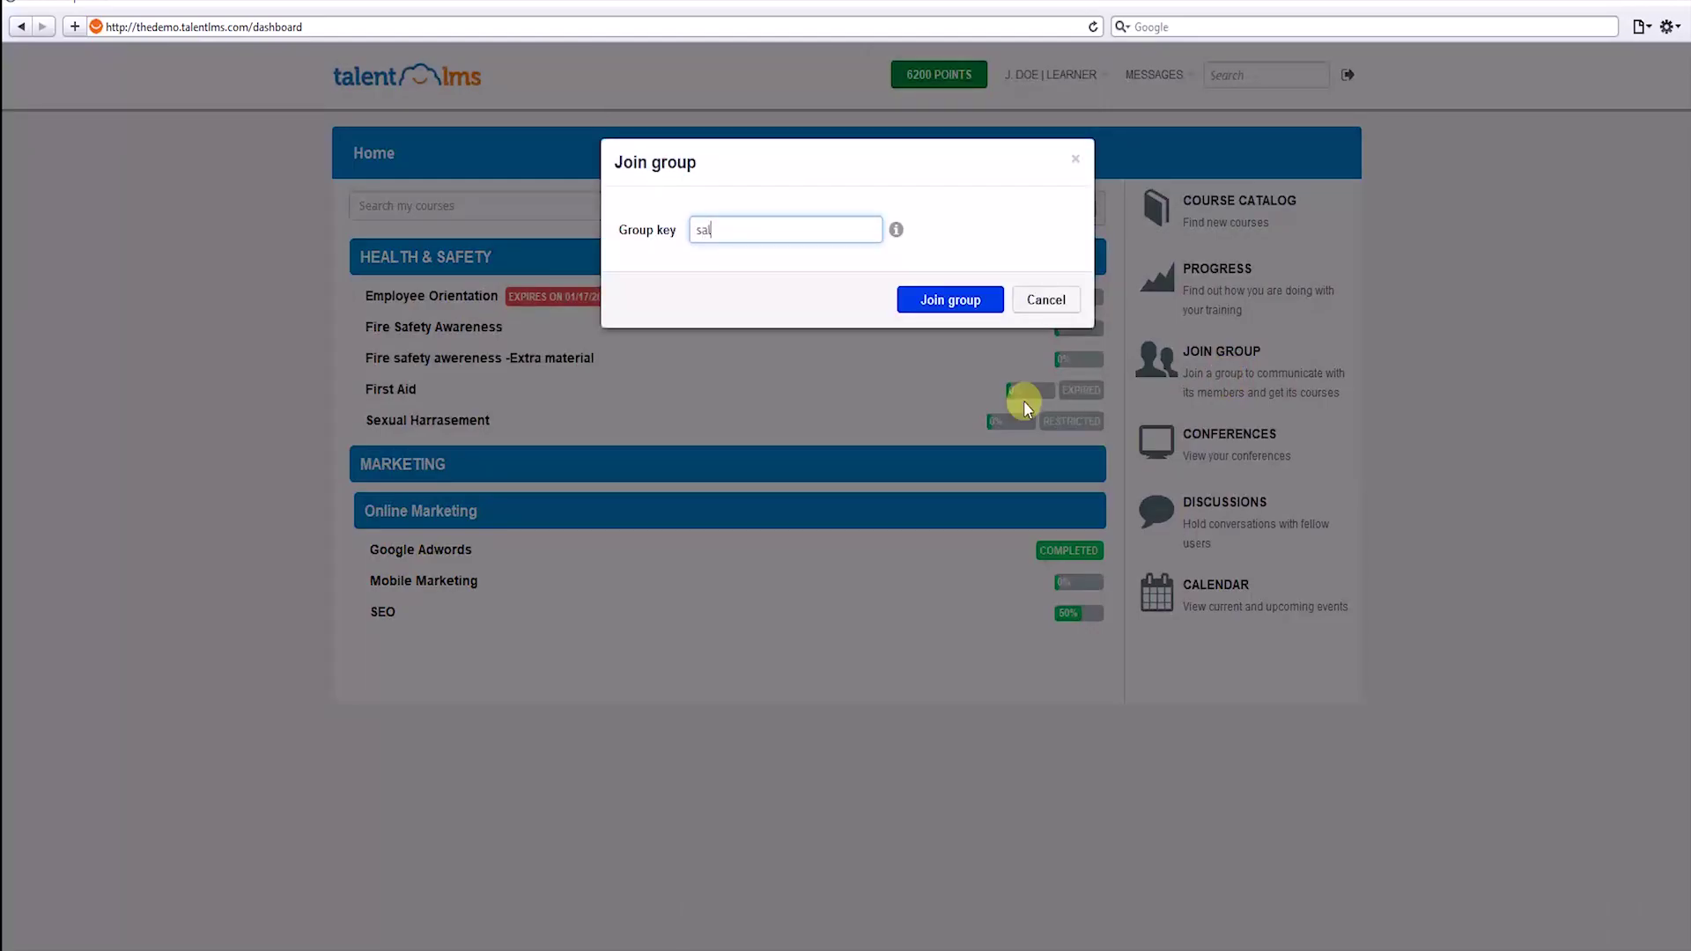
{"action": "left_click", "coordinate": [973, 302]}
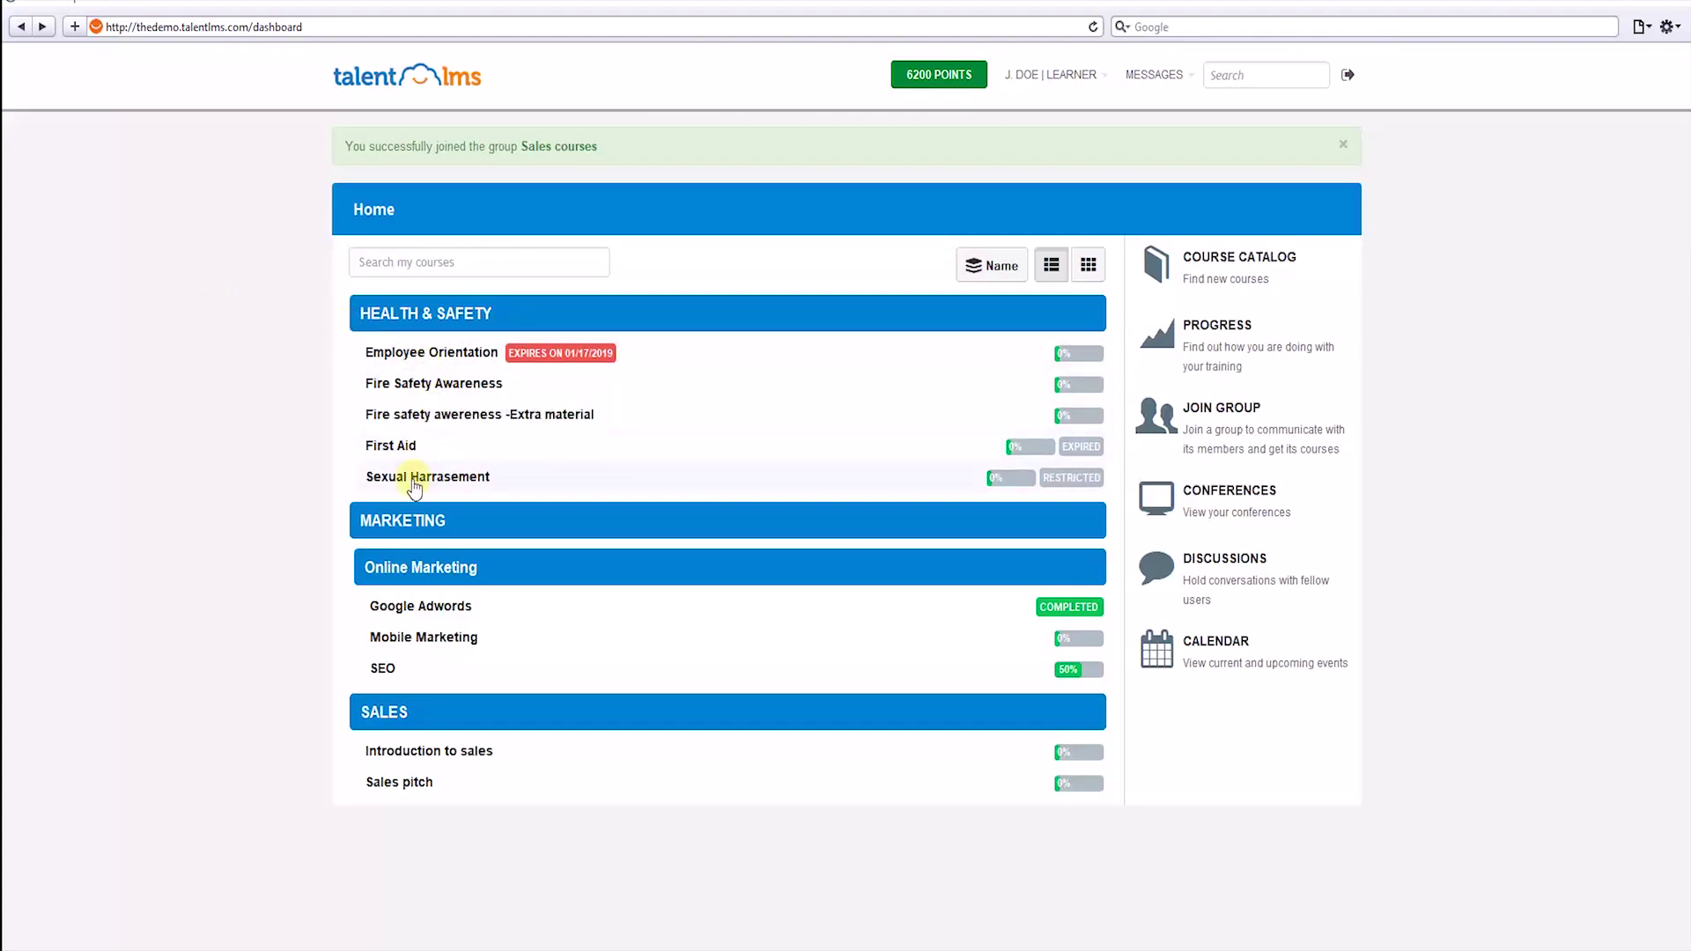
{"action": "left_click", "coordinate": [540, 394]}
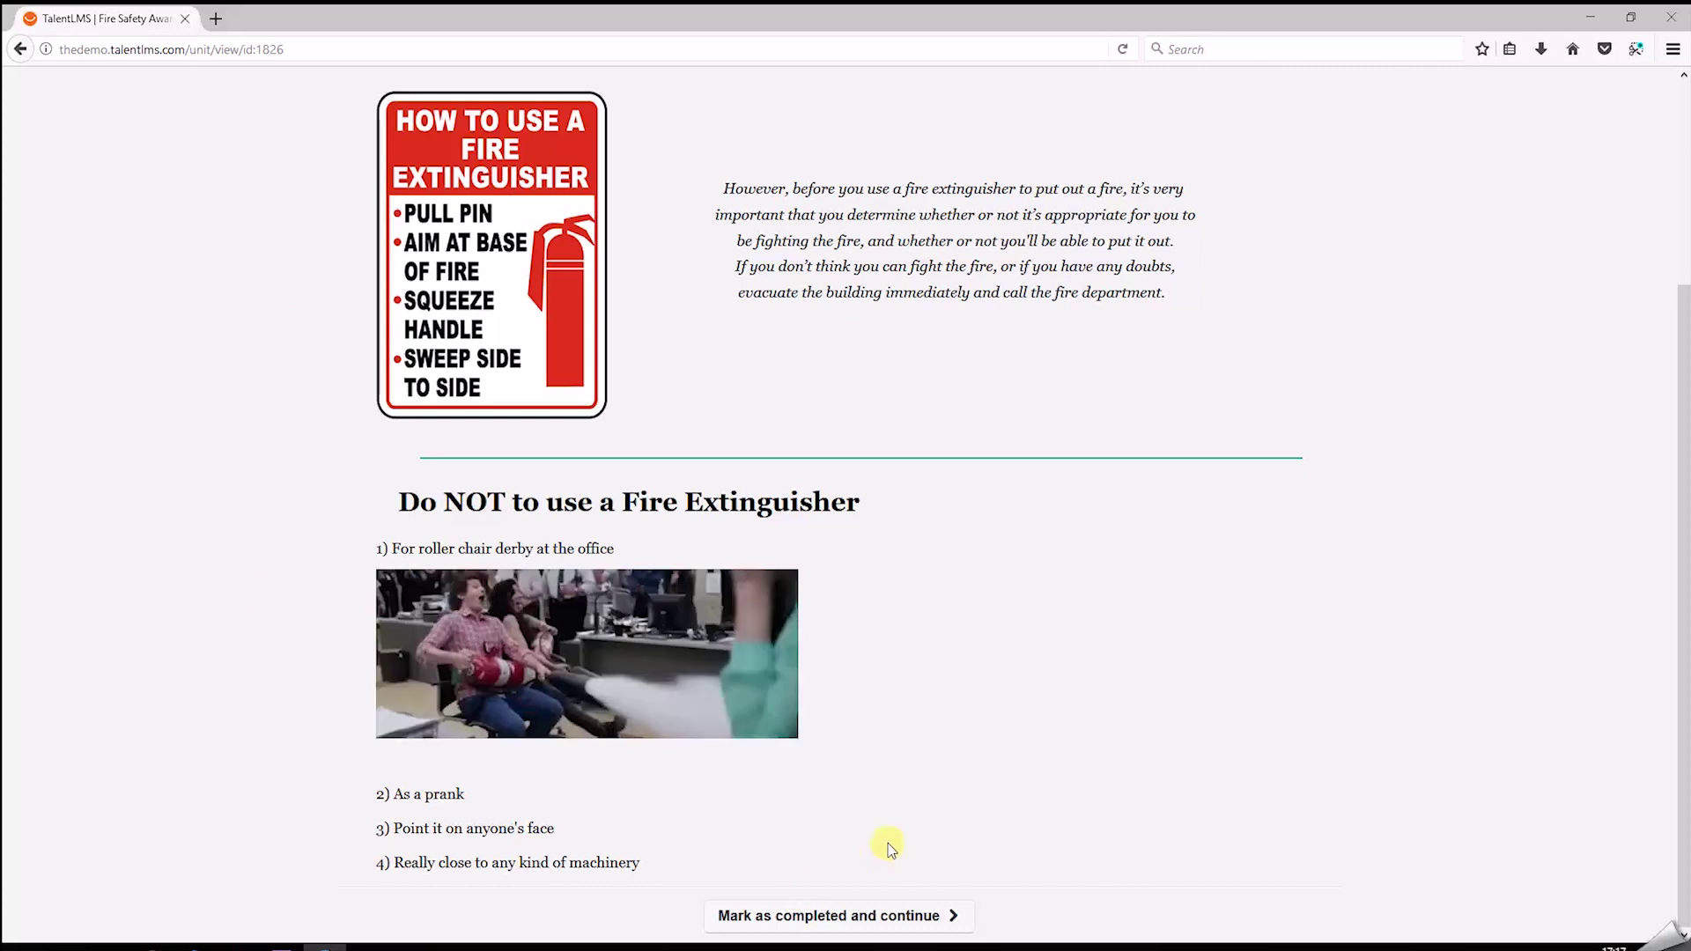
Mark the fire-extinguisher unit and the Fire Prevention 24/7 video unit as completed.
{"action": "left_click", "coordinate": [852, 913]}
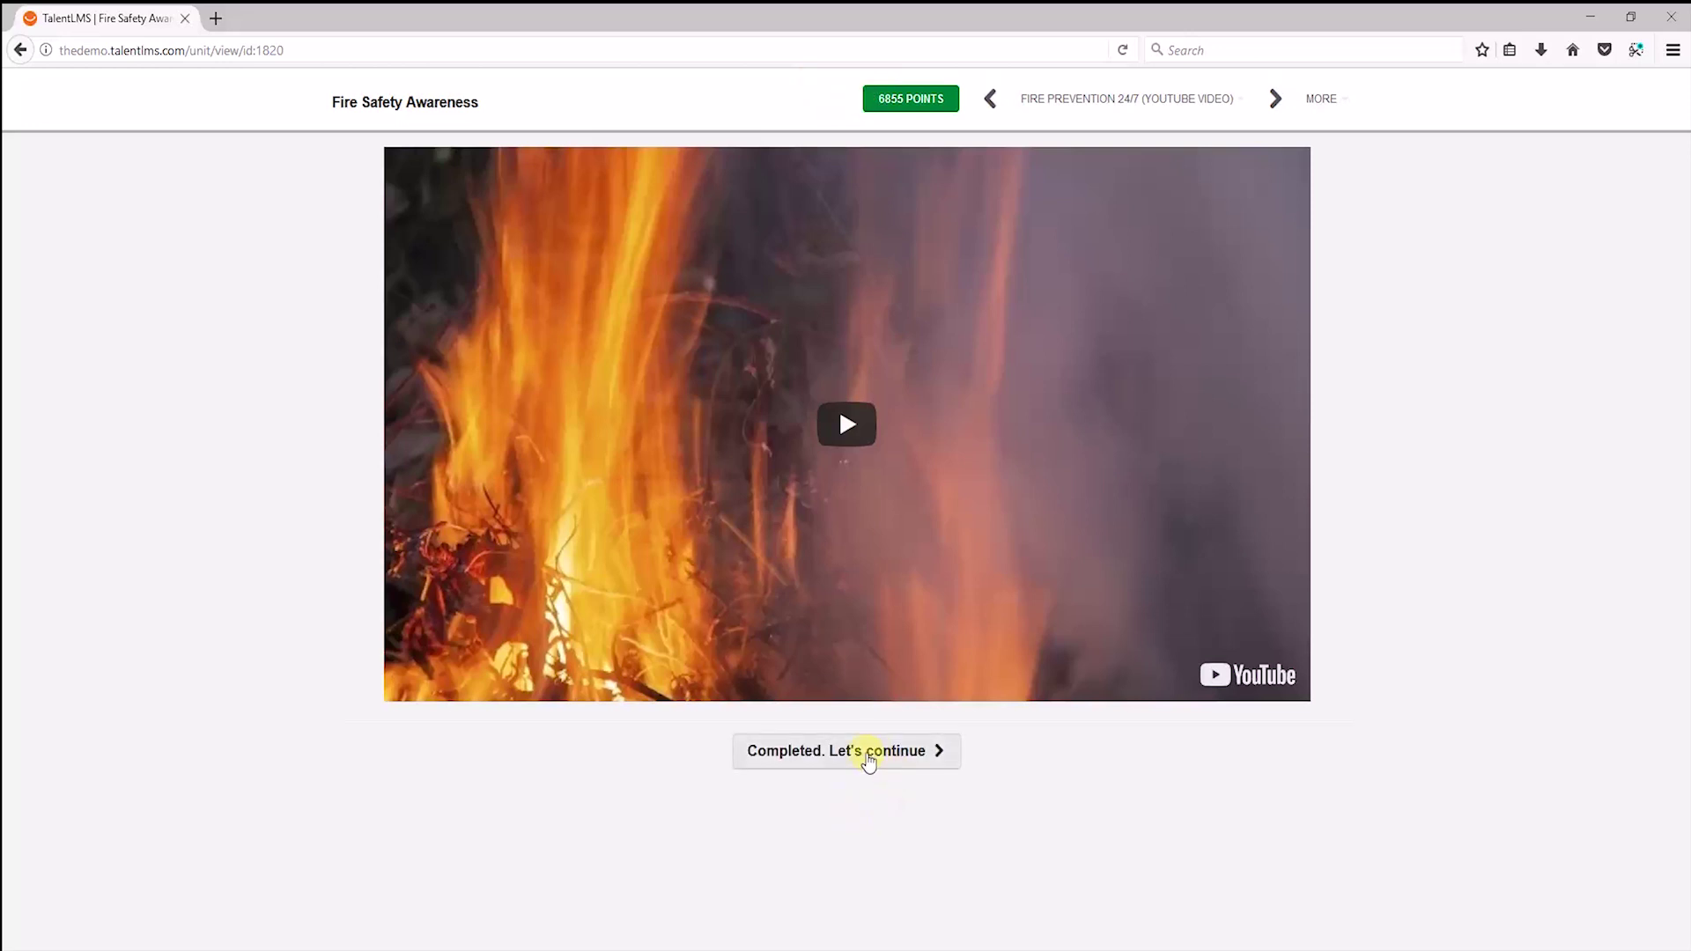
{"action": "left_click", "coordinate": [868, 756]}
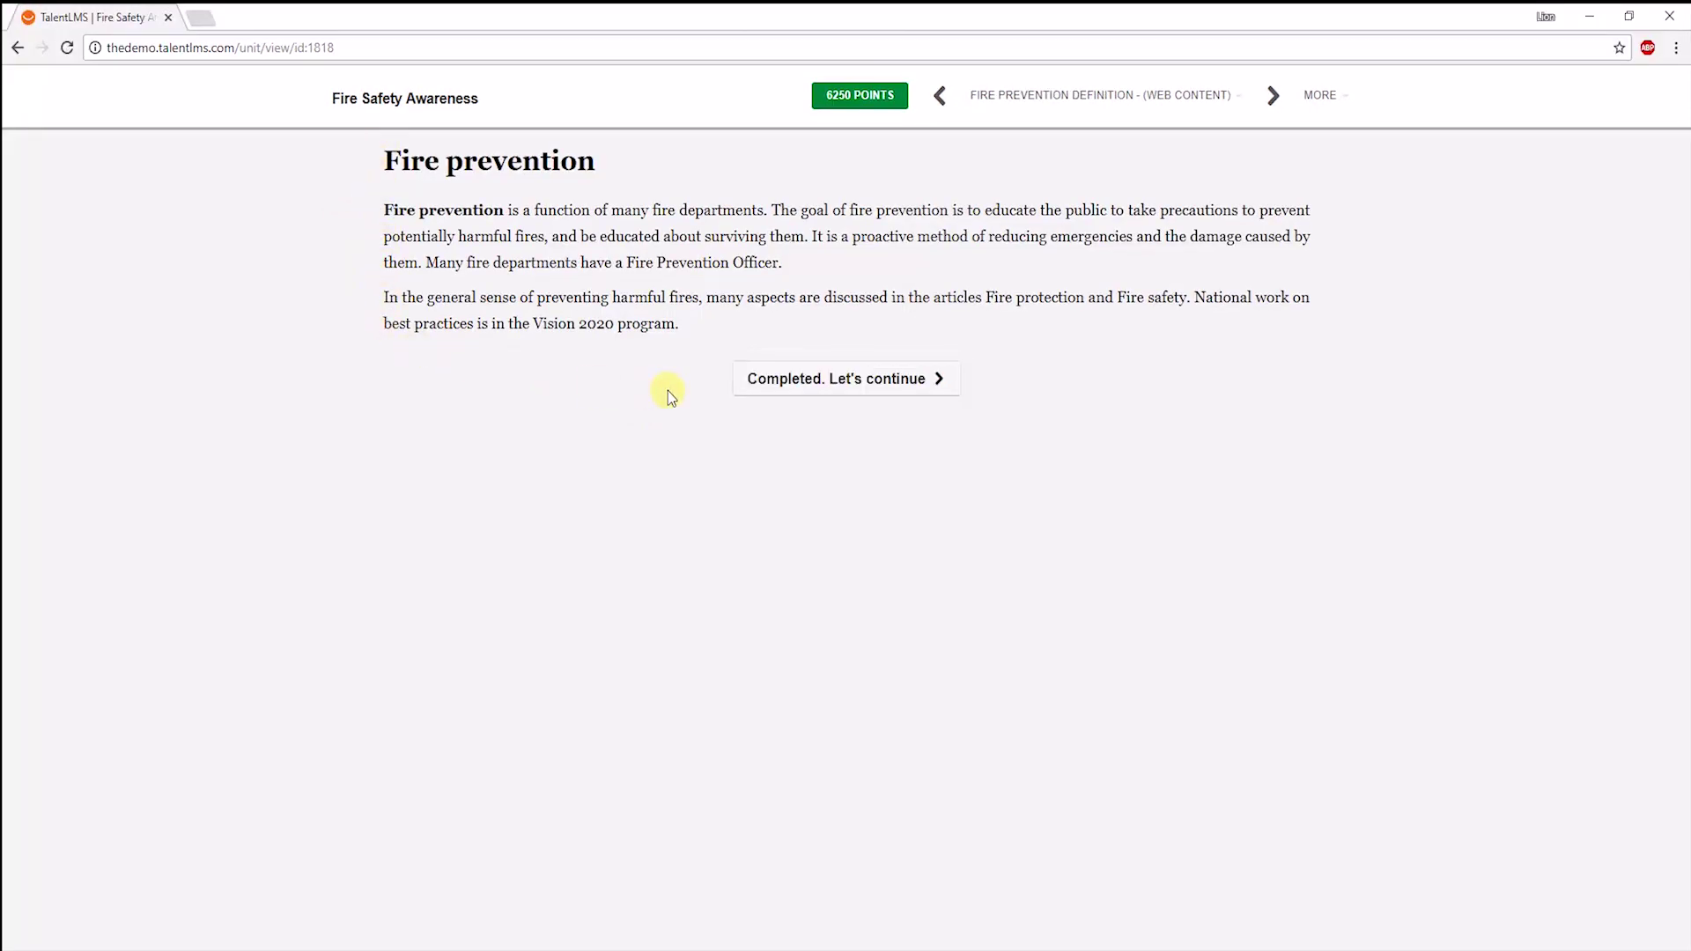
Complete the Fire prevention unit and step through the slides to 'Do not fight a fire'.
{"action": "left_click", "coordinate": [844, 377]}
{"action": "scroll", "coordinate": [525, 472], "scroll_direction": "down", "scroll_amount": 1}
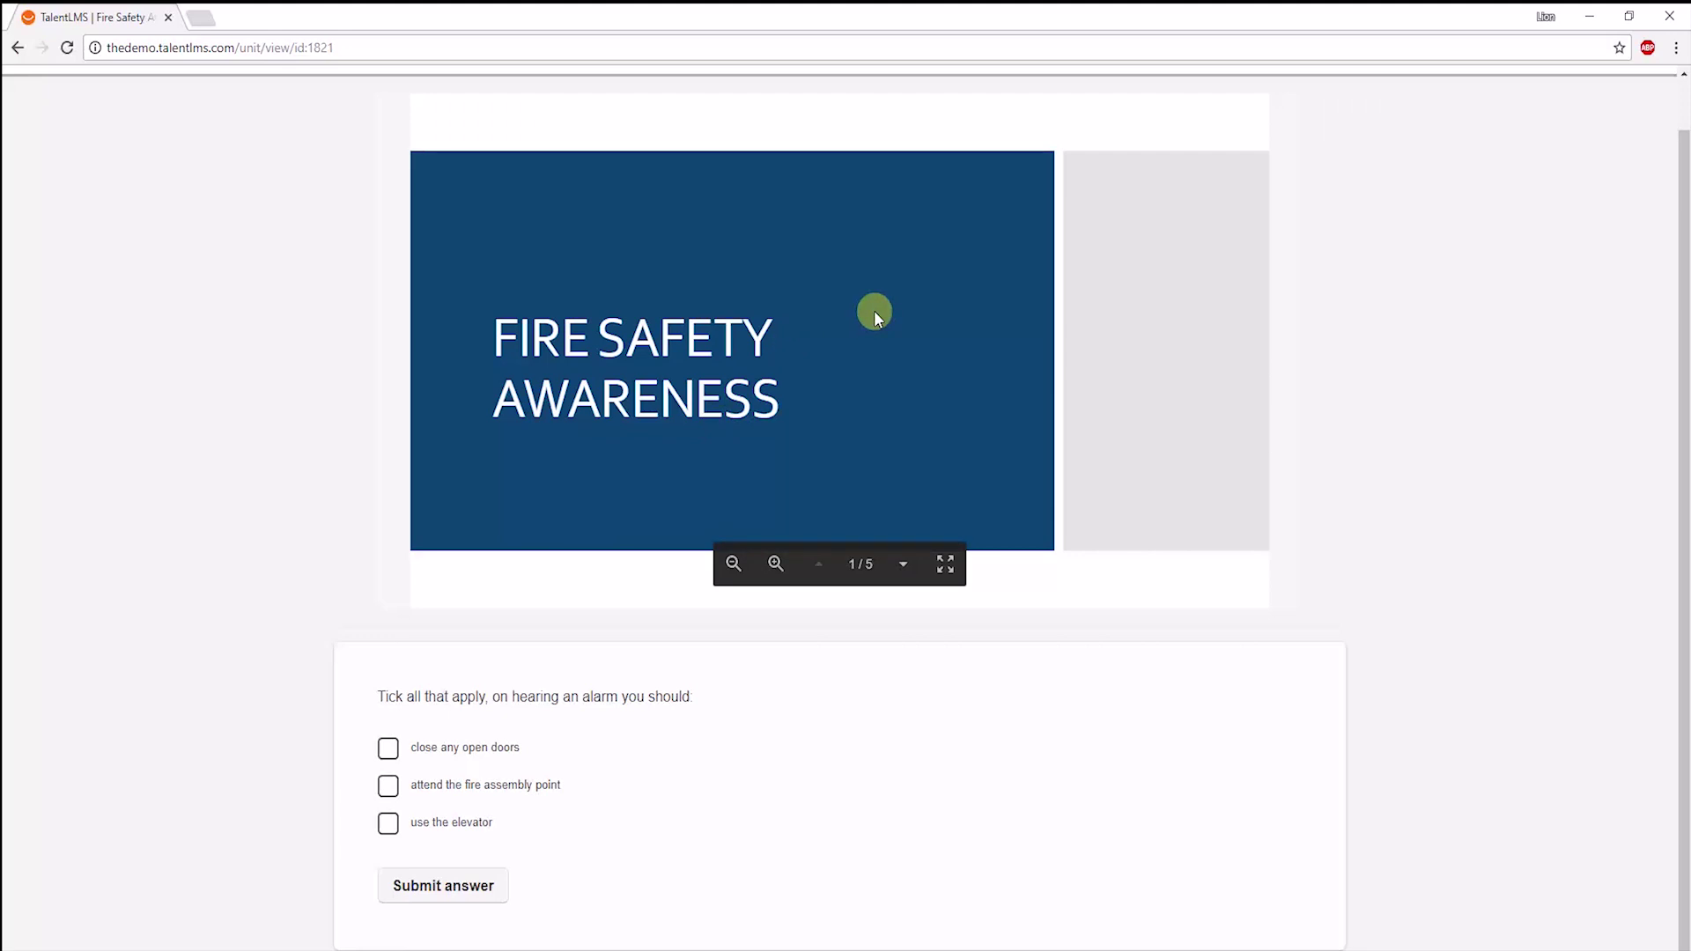
{"action": "left_click", "coordinate": [875, 311]}
{"action": "left_click", "coordinate": [877, 311]}
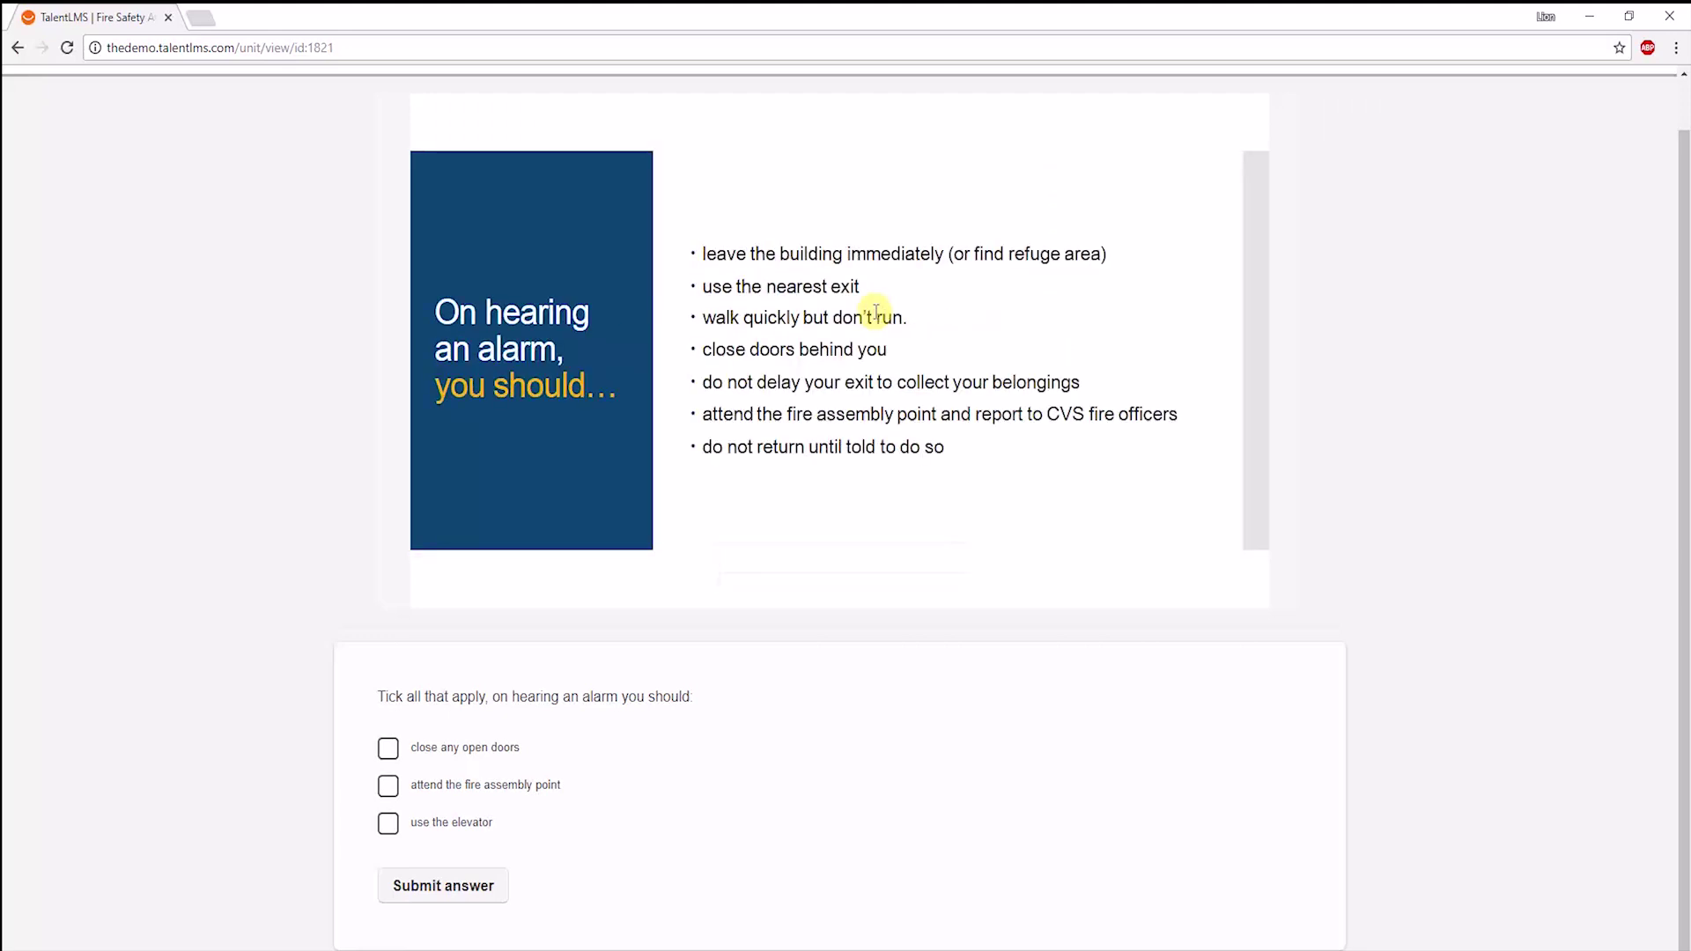
{"action": "left_click", "coordinate": [876, 313]}
{"action": "left_click", "coordinate": [876, 313]}
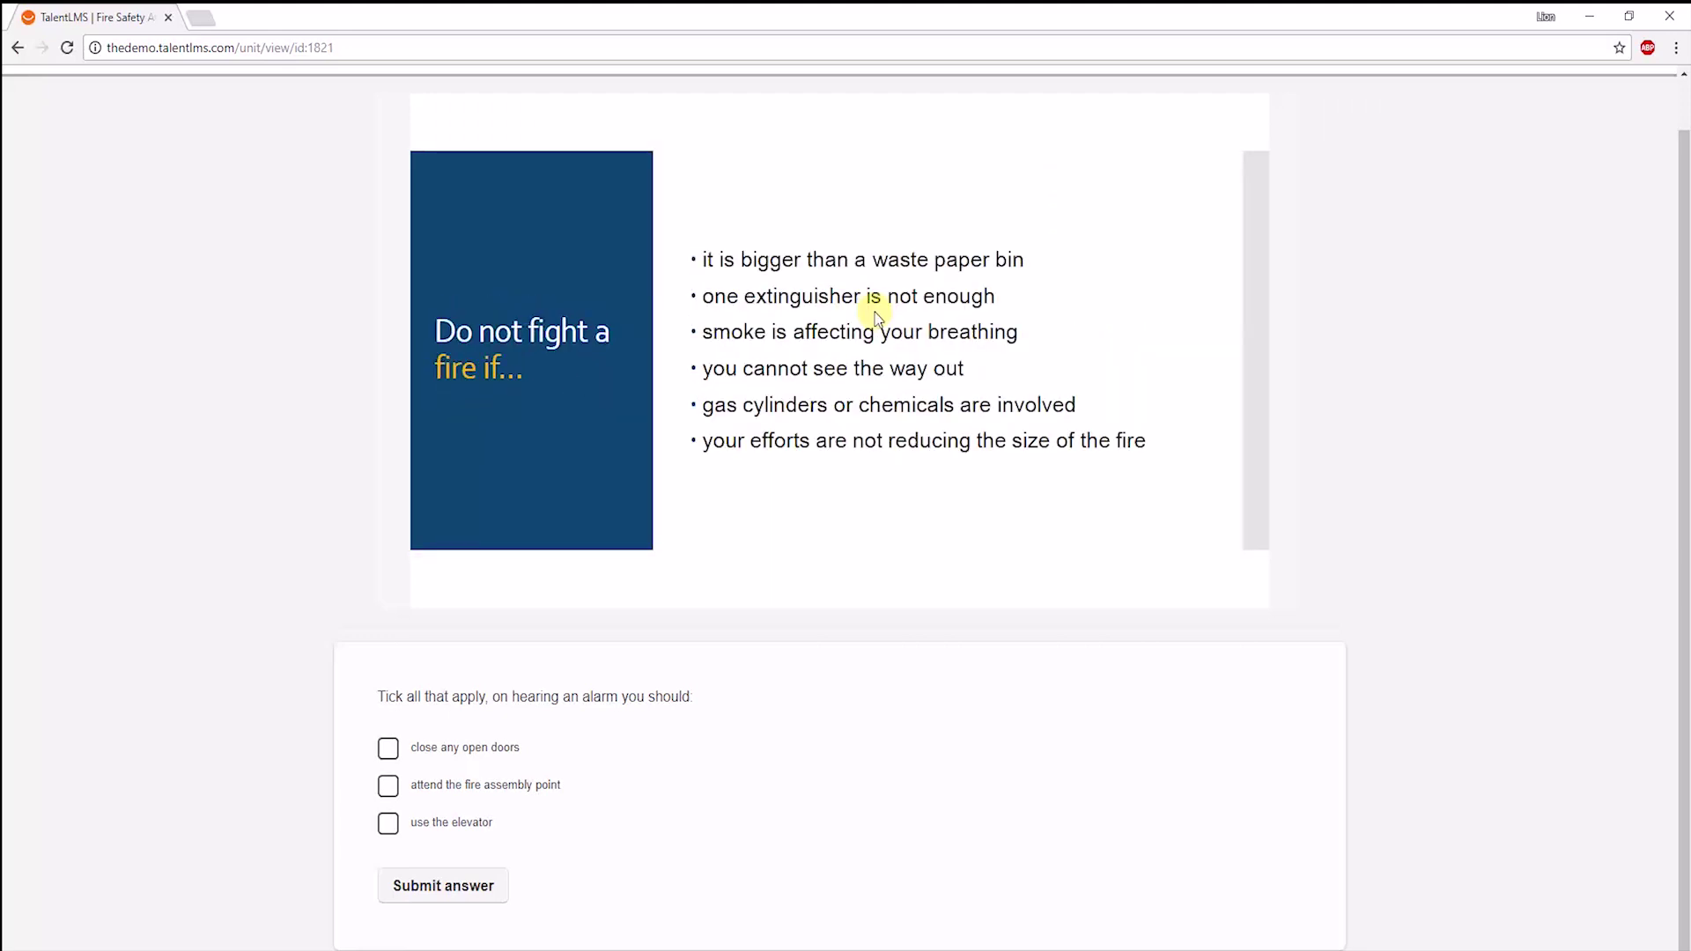
Answer the alarm question with 'close any open doors' and 'attend the fire assembly point'.
{"action": "left_click", "coordinate": [388, 747]}
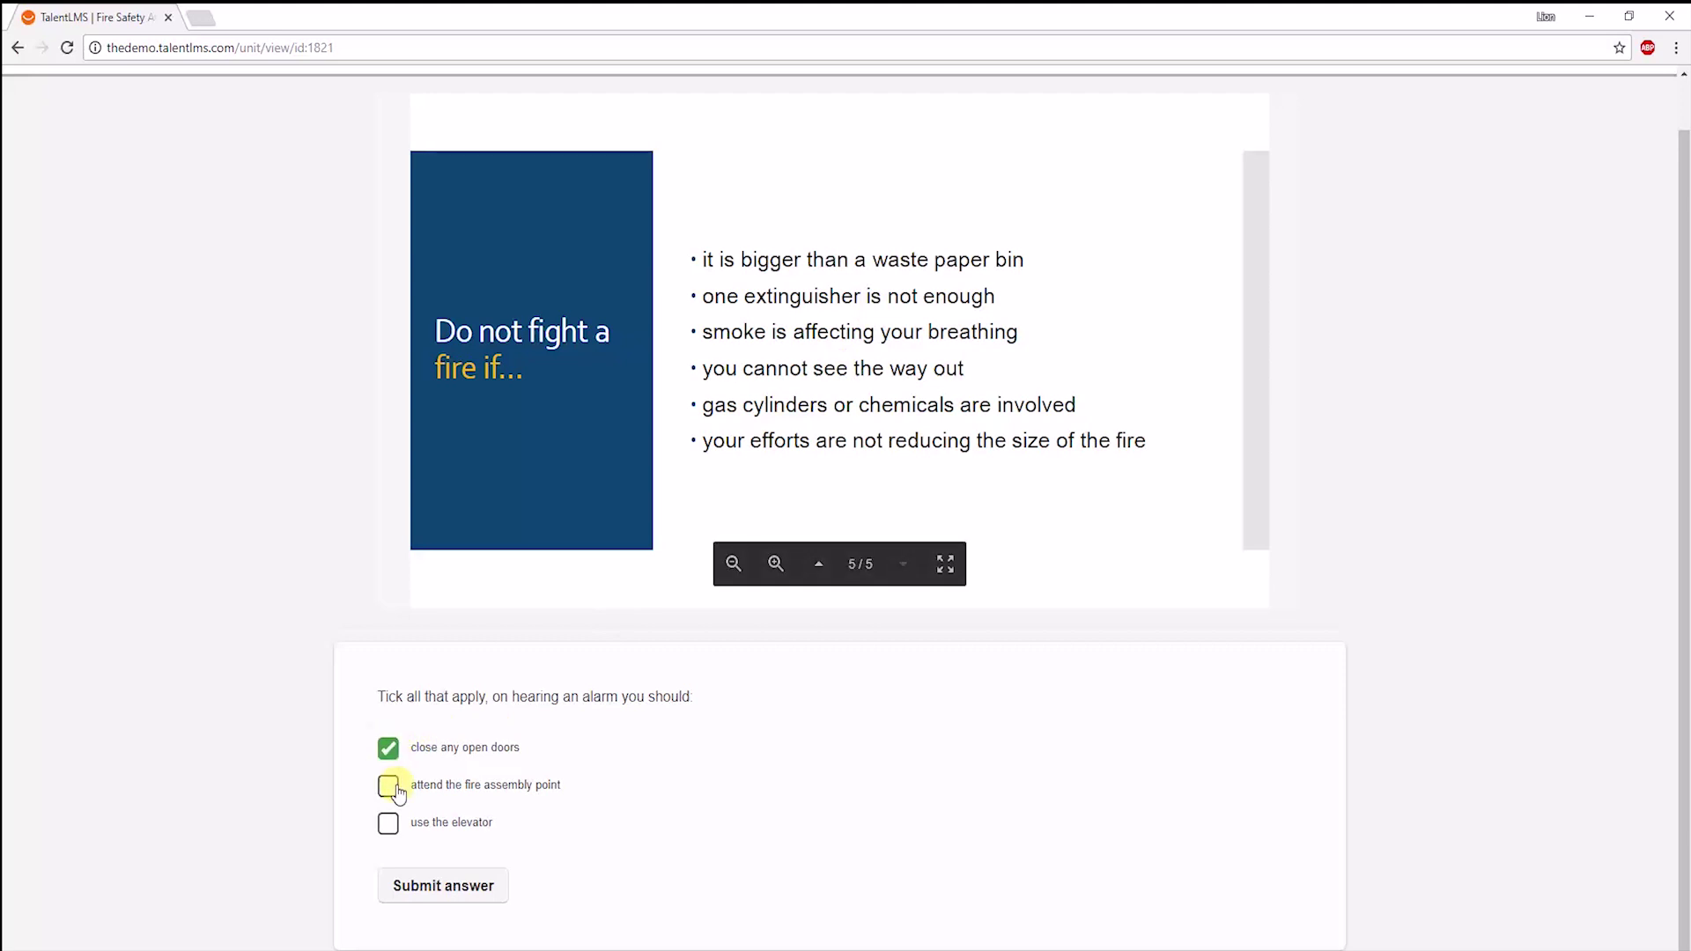
{"action": "left_click", "coordinate": [389, 786]}
{"action": "left_click", "coordinate": [435, 886]}
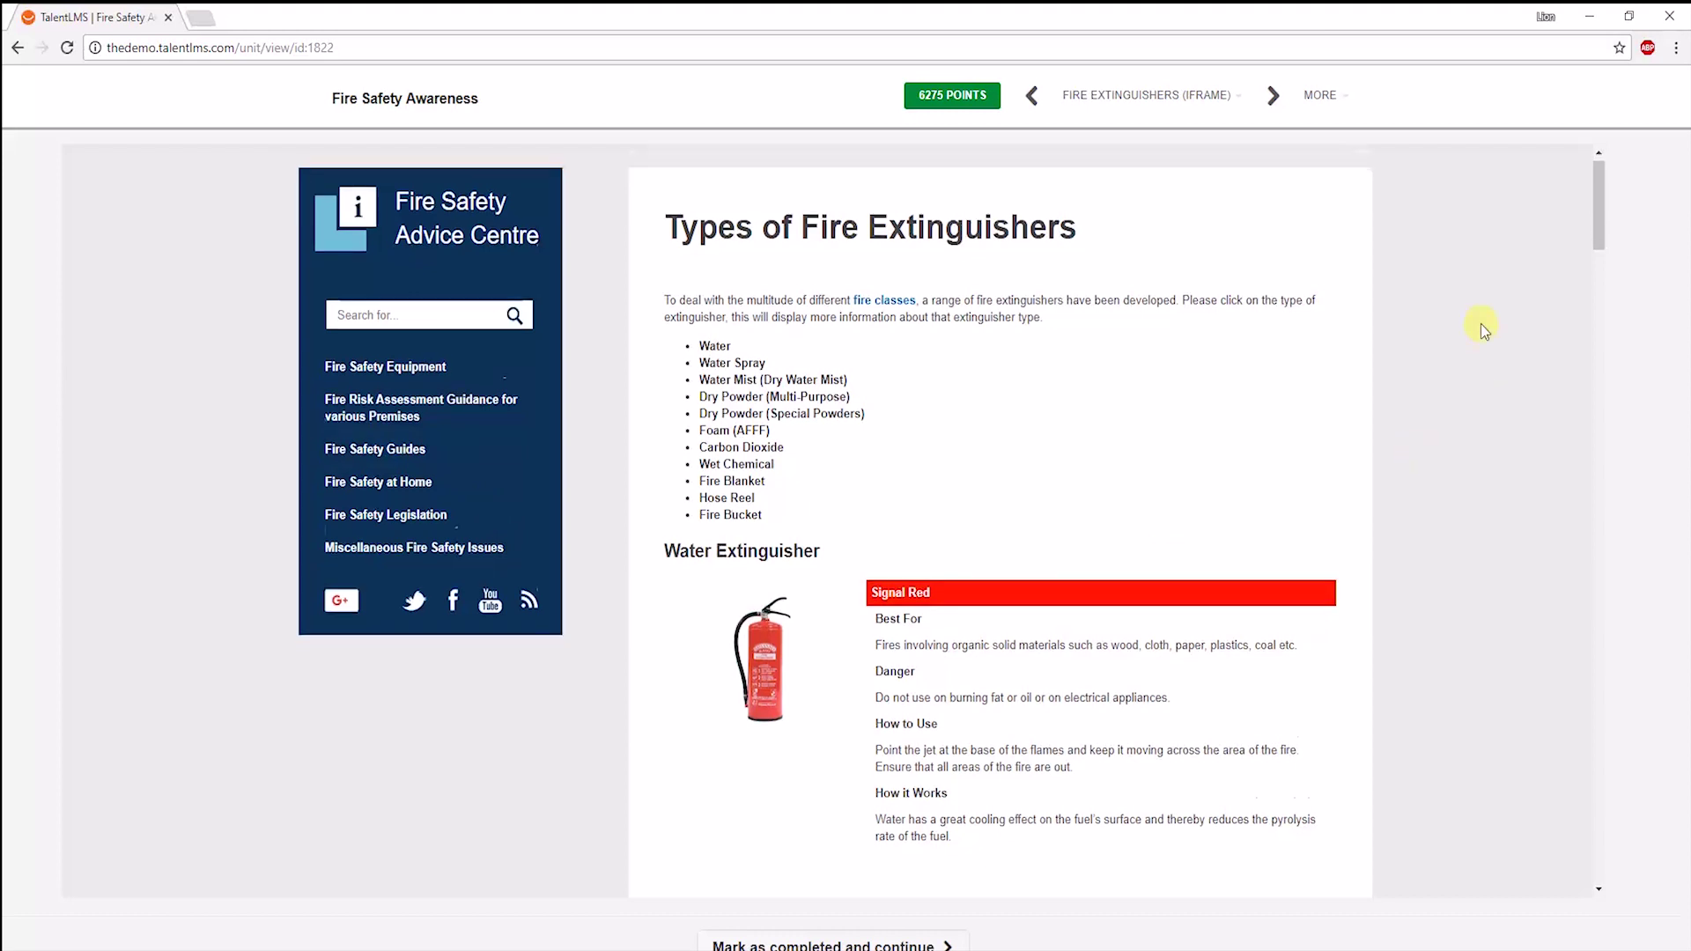
{"action": "scroll", "coordinate": [1481, 324], "scroll_direction": "down", "scroll_amount": 6}
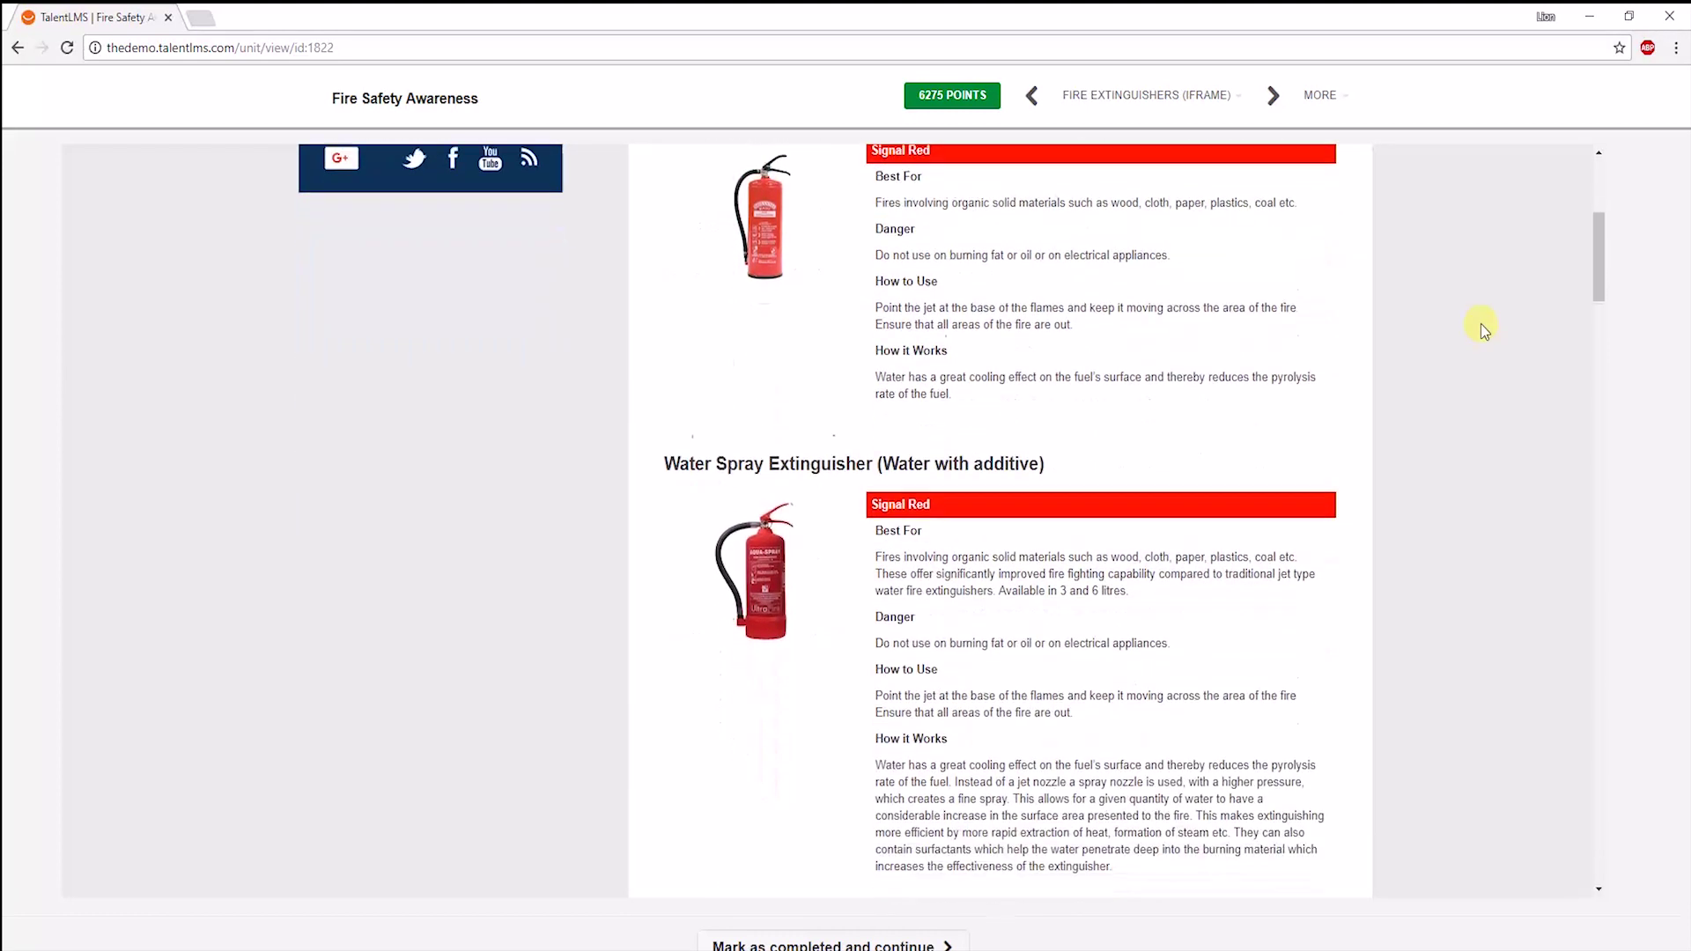
{"action": "scroll", "coordinate": [1481, 324], "scroll_direction": "down", "scroll_amount": 4}
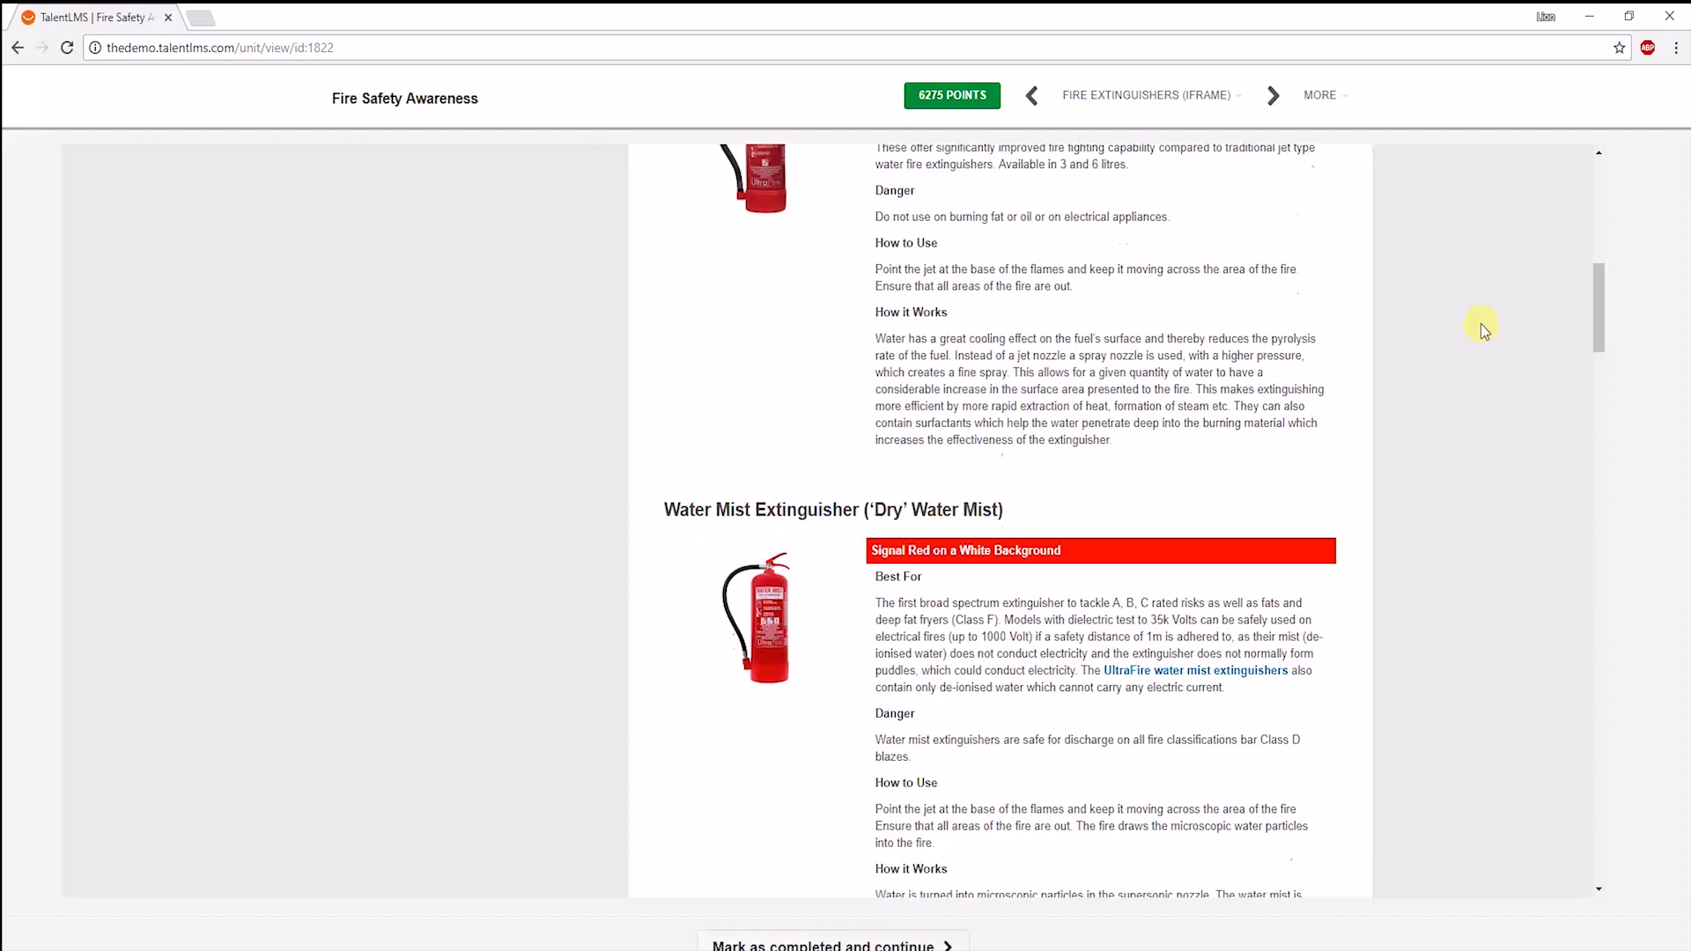
Finish the extinguisher types unit and answer test question 1: blue label, oil & grease fire.
{"action": "left_click", "coordinate": [881, 944]}
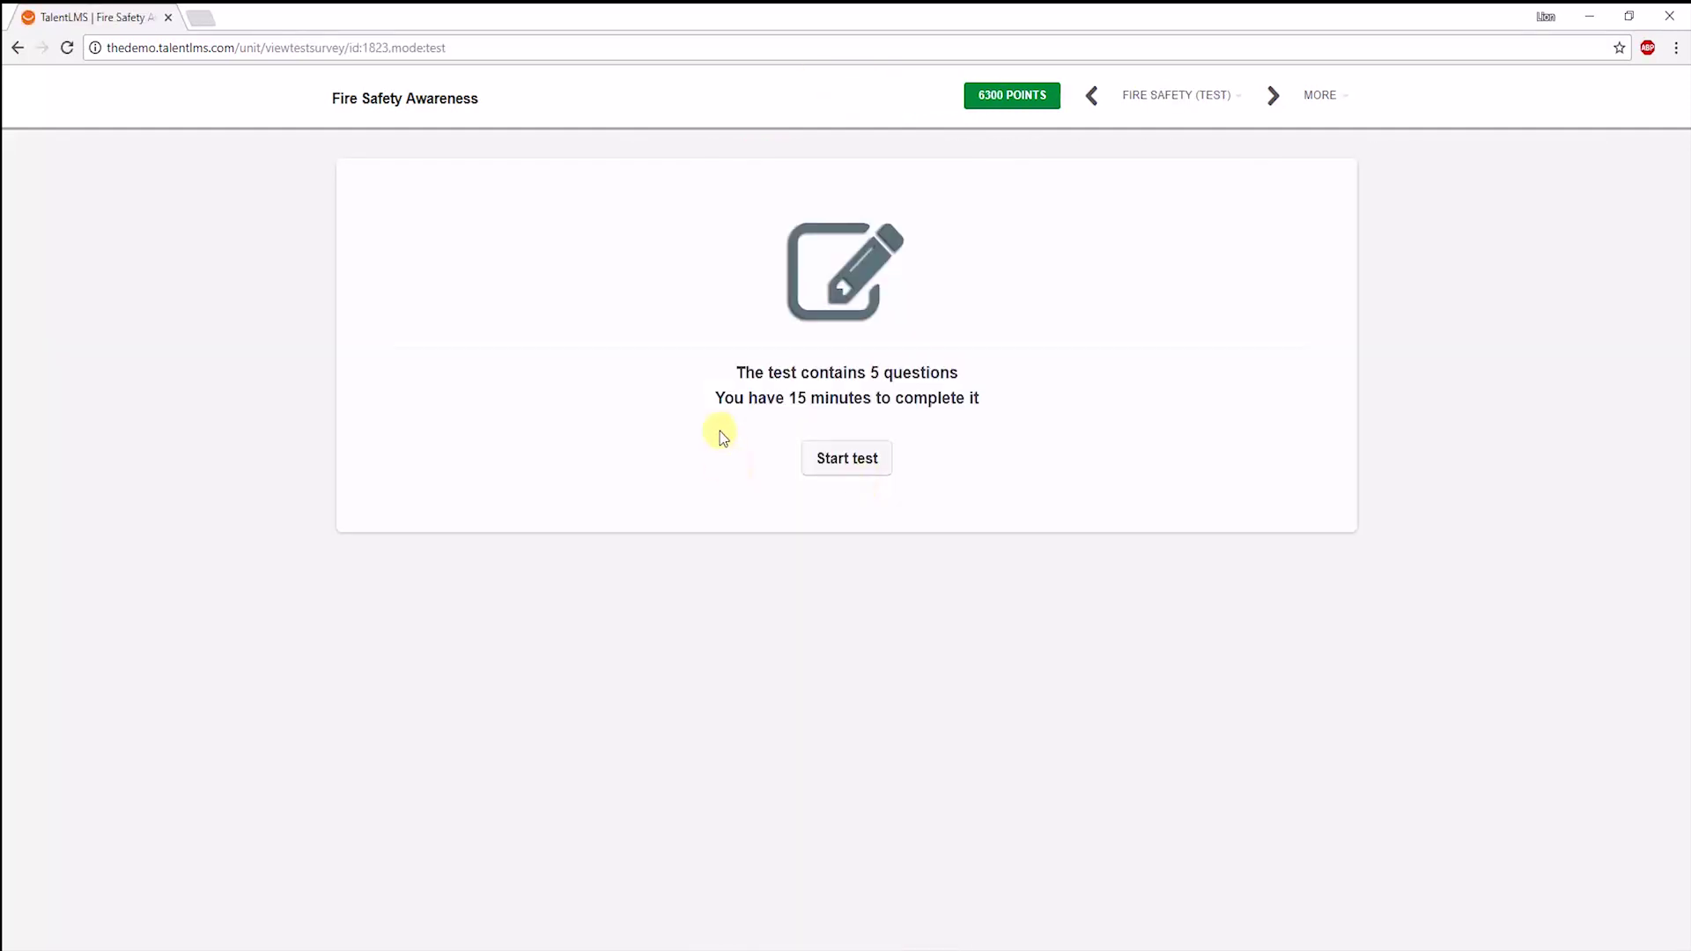
{"action": "left_click", "coordinate": [838, 464]}
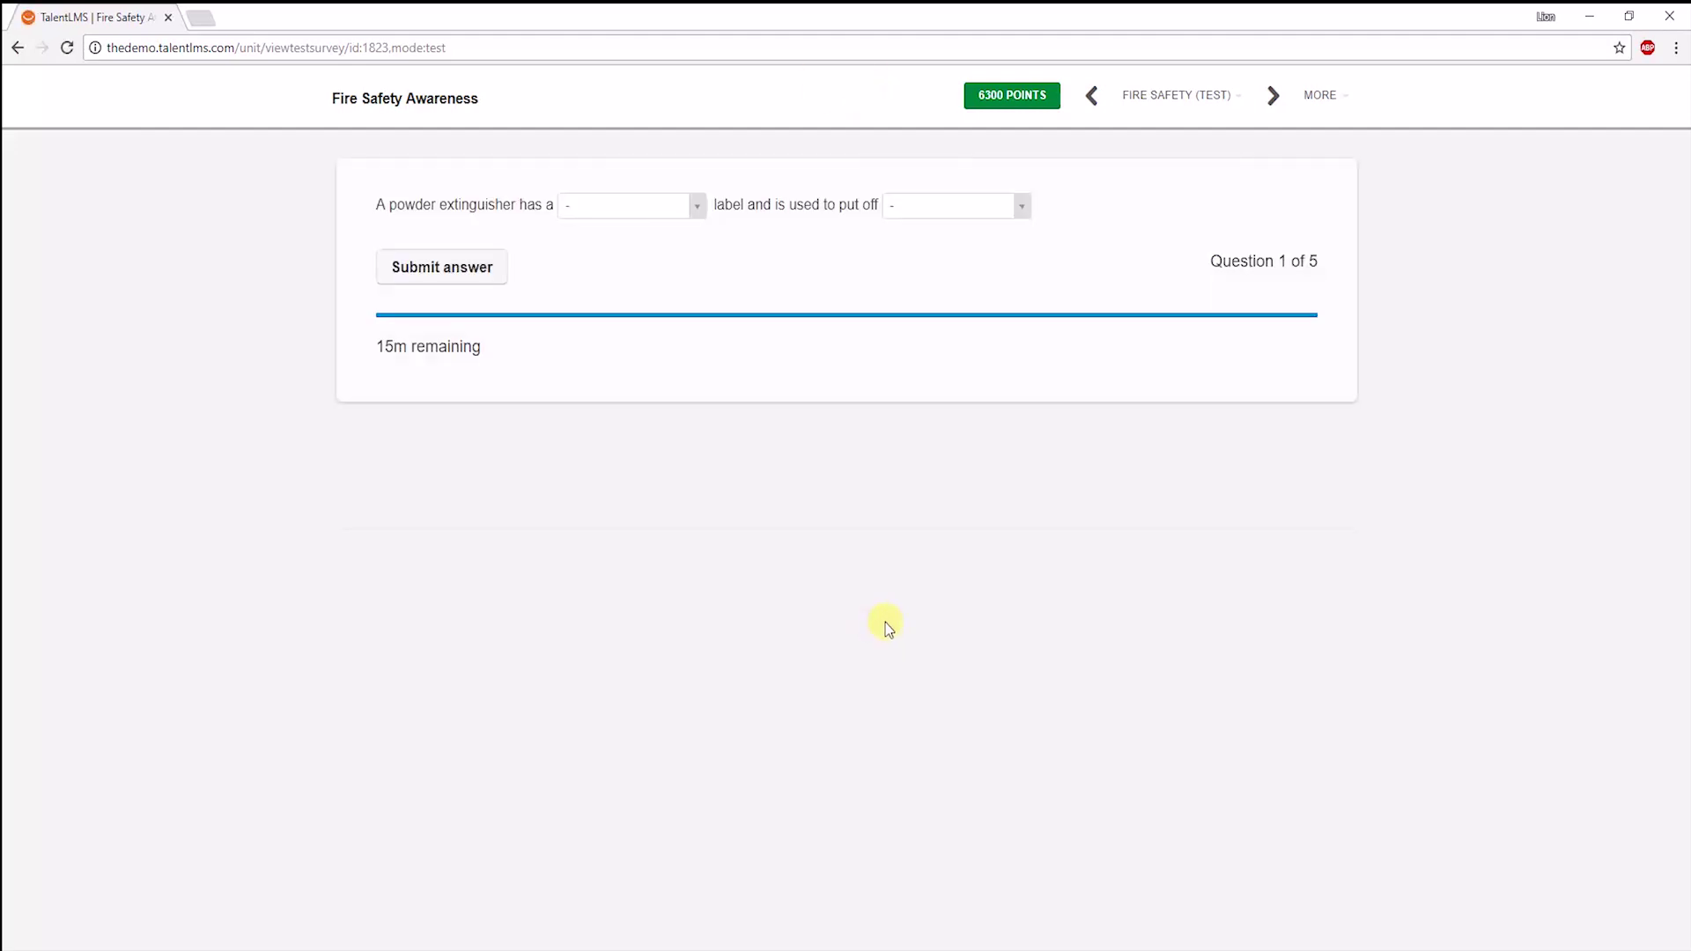
{"action": "left_click", "coordinate": [608, 214]}
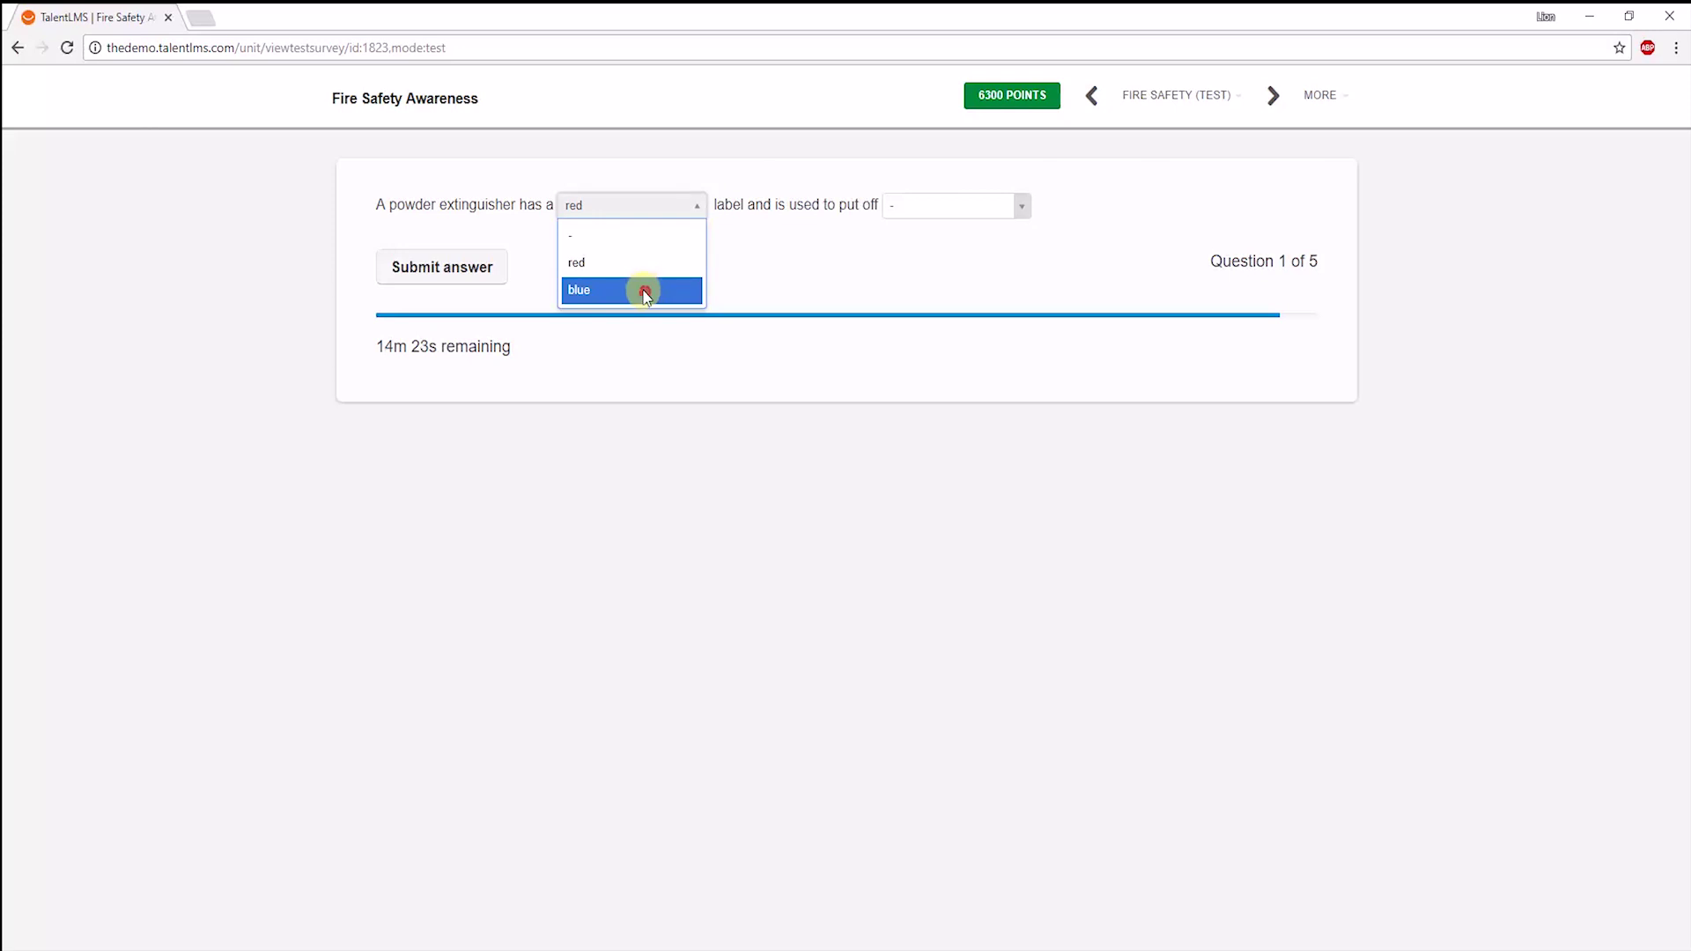
{"action": "left_click", "coordinate": [642, 287]}
{"action": "left_click", "coordinate": [917, 226]}
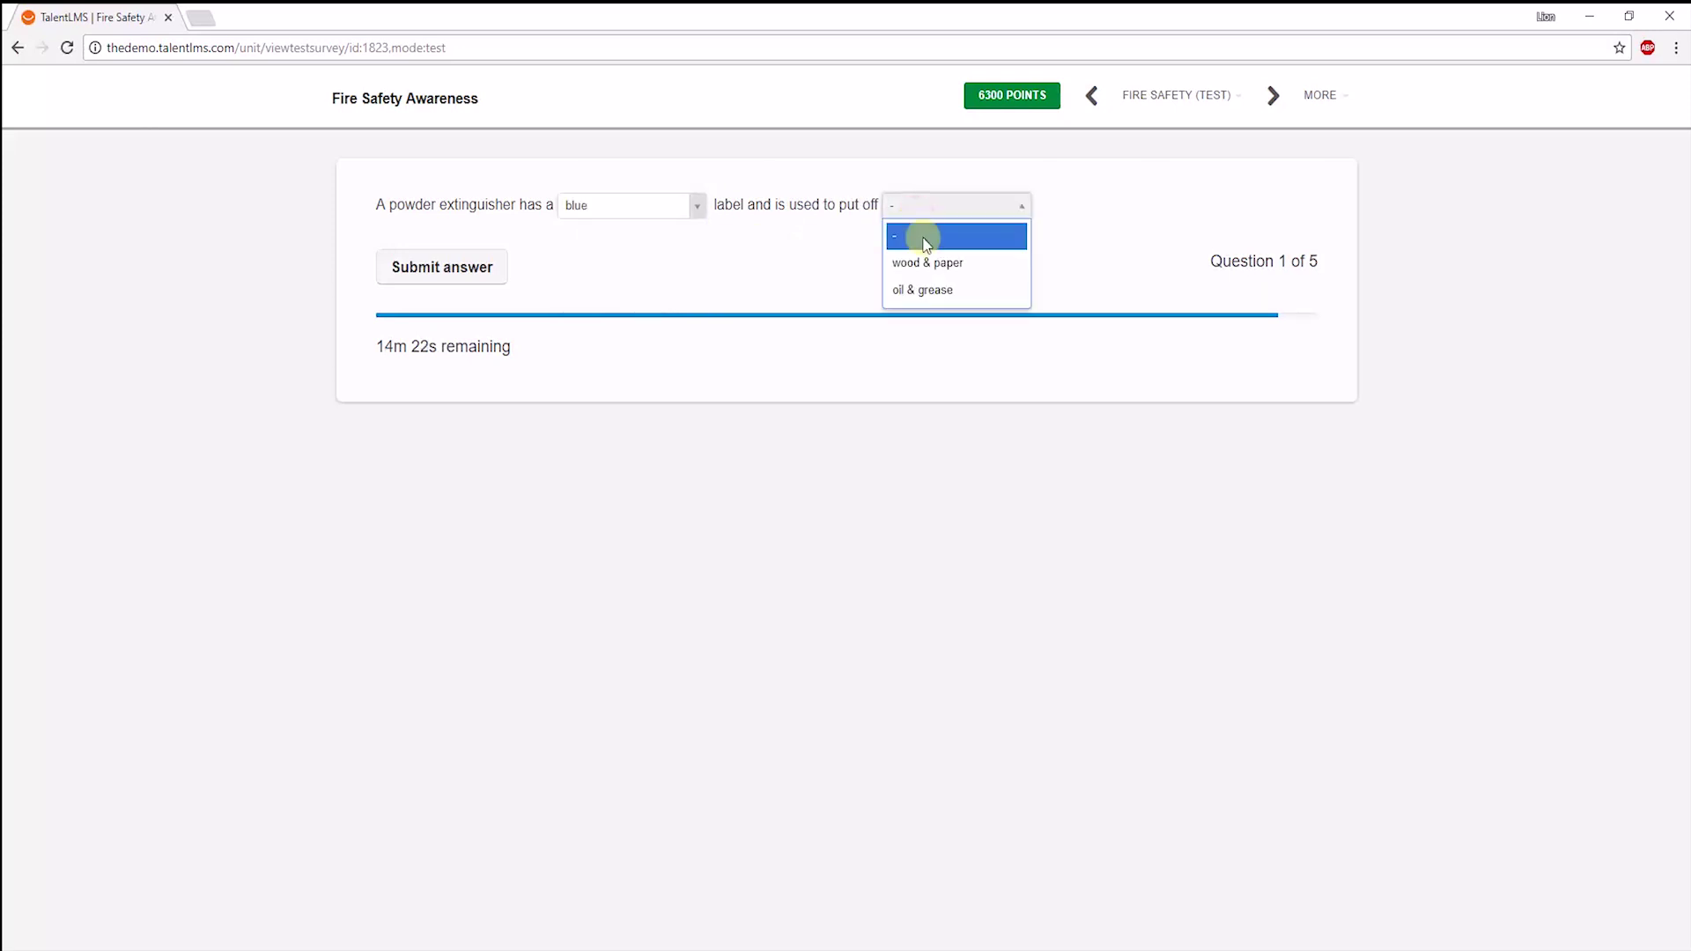
{"action": "left_click", "coordinate": [907, 287]}
{"action": "left_click", "coordinate": [468, 279]}
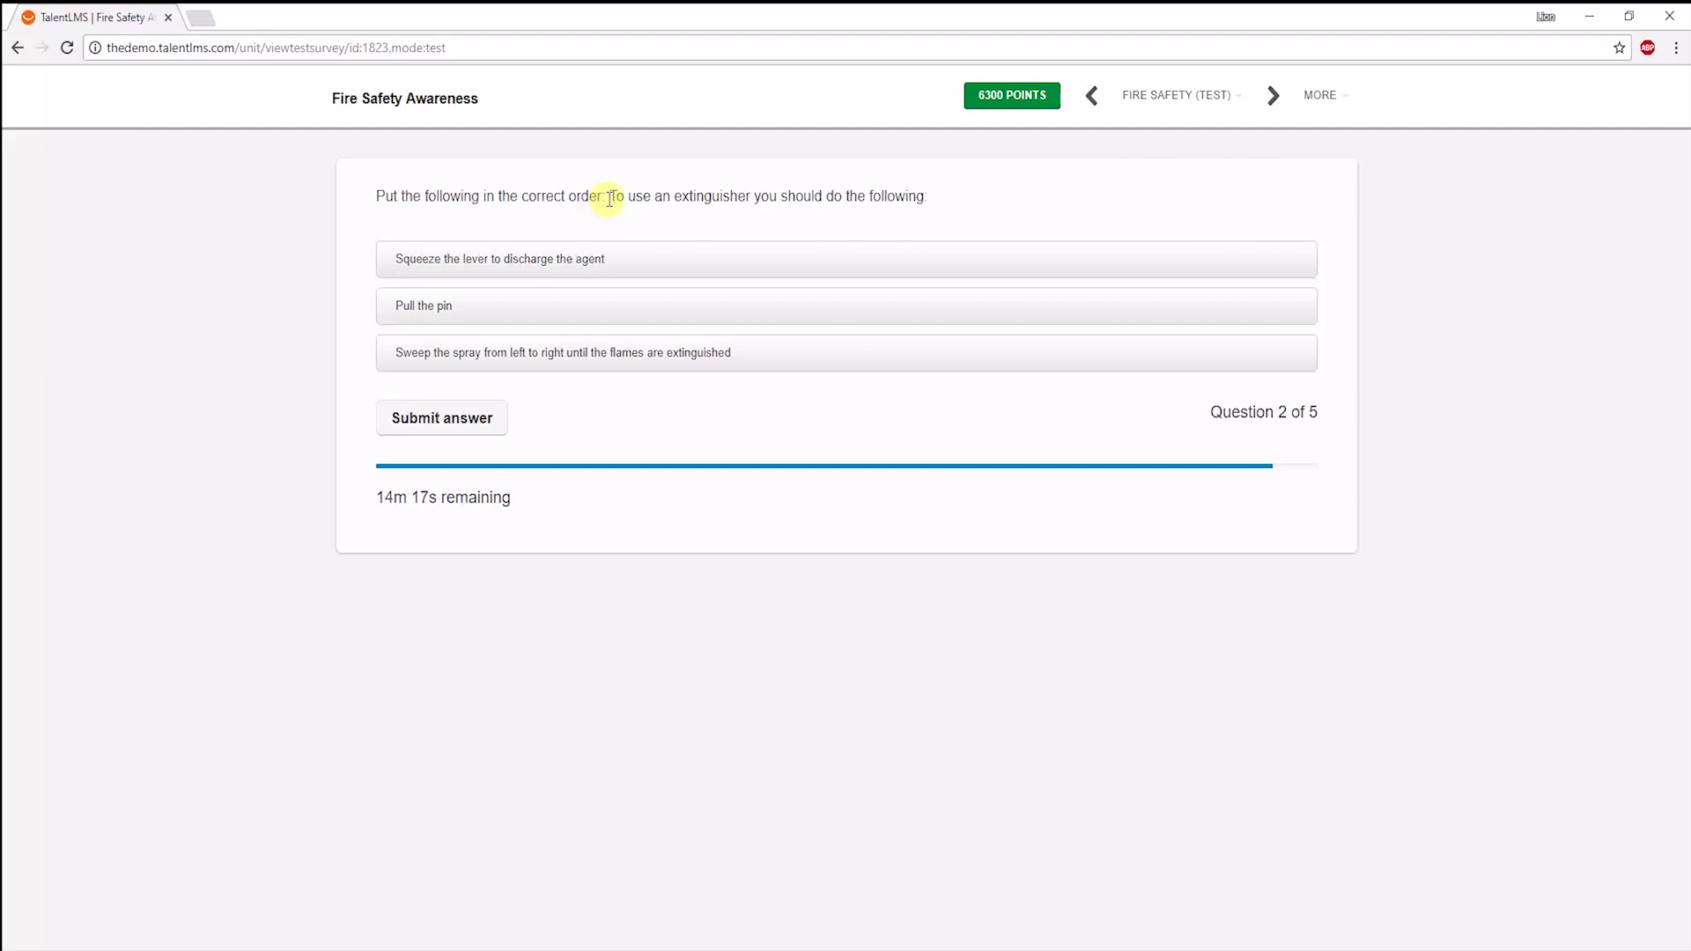
Order 'Pull the pin' before 'Squeeze the lever' and pair combustible metals with water based extinguisher.
{"action": "left_click_drag", "start_coordinate": [517, 261], "coordinate": [526, 356]}
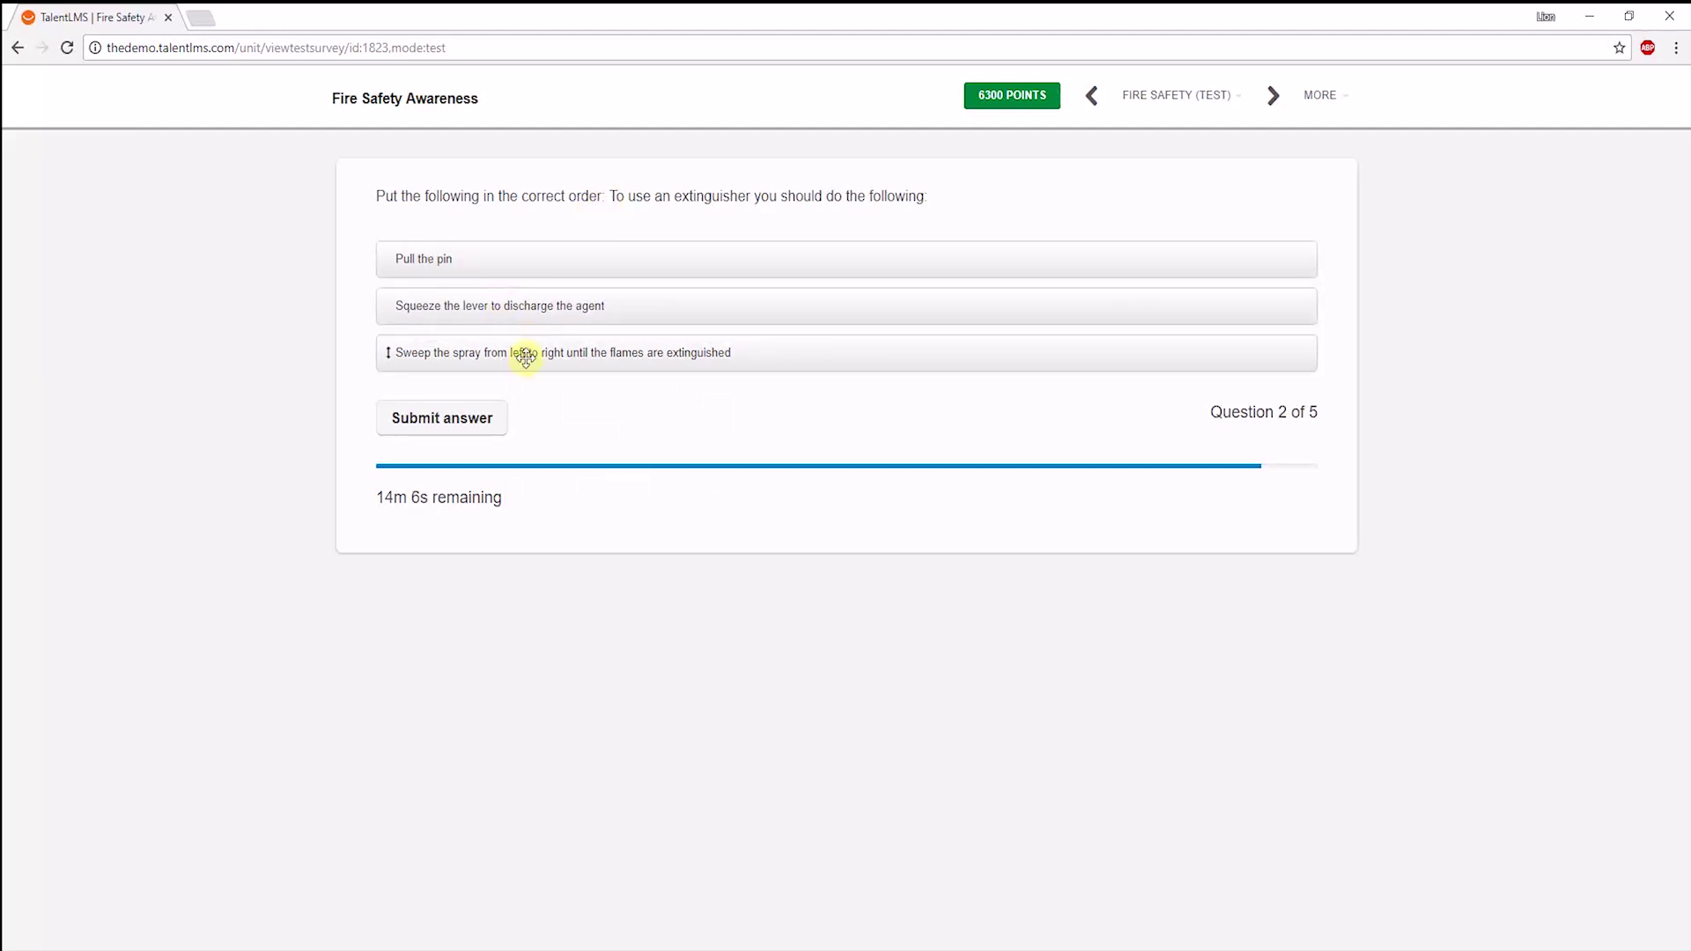
{"action": "left_click", "coordinate": [445, 419]}
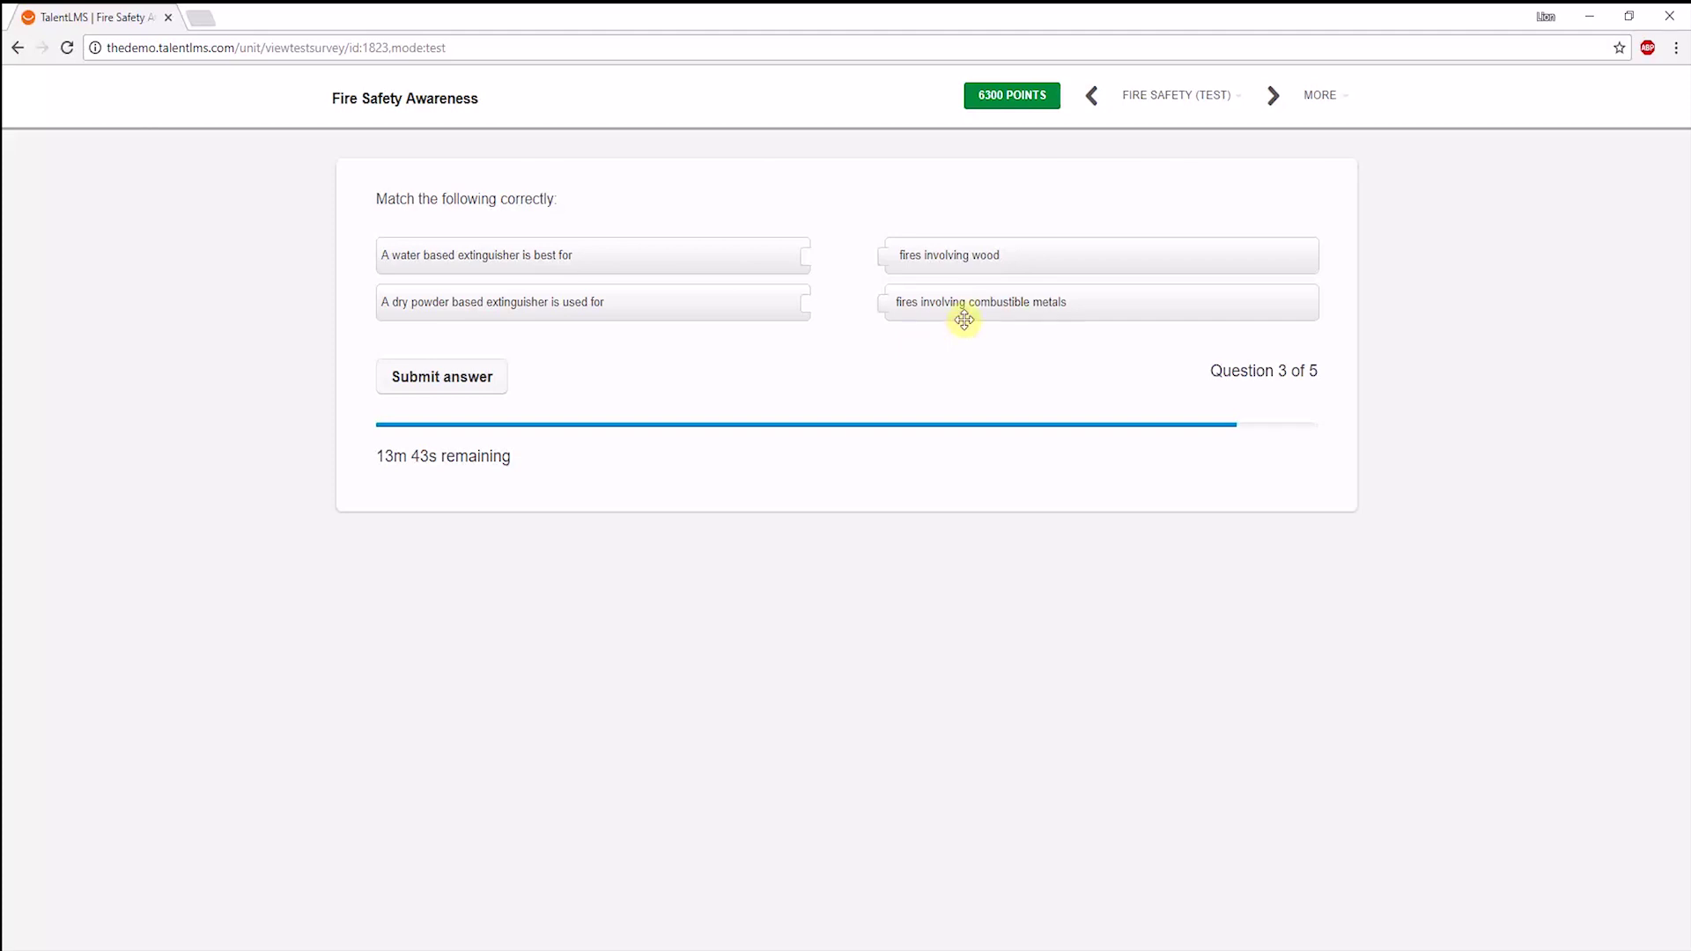
{"action": "left_click_drag", "start_coordinate": [966, 314], "coordinate": [845, 303]}
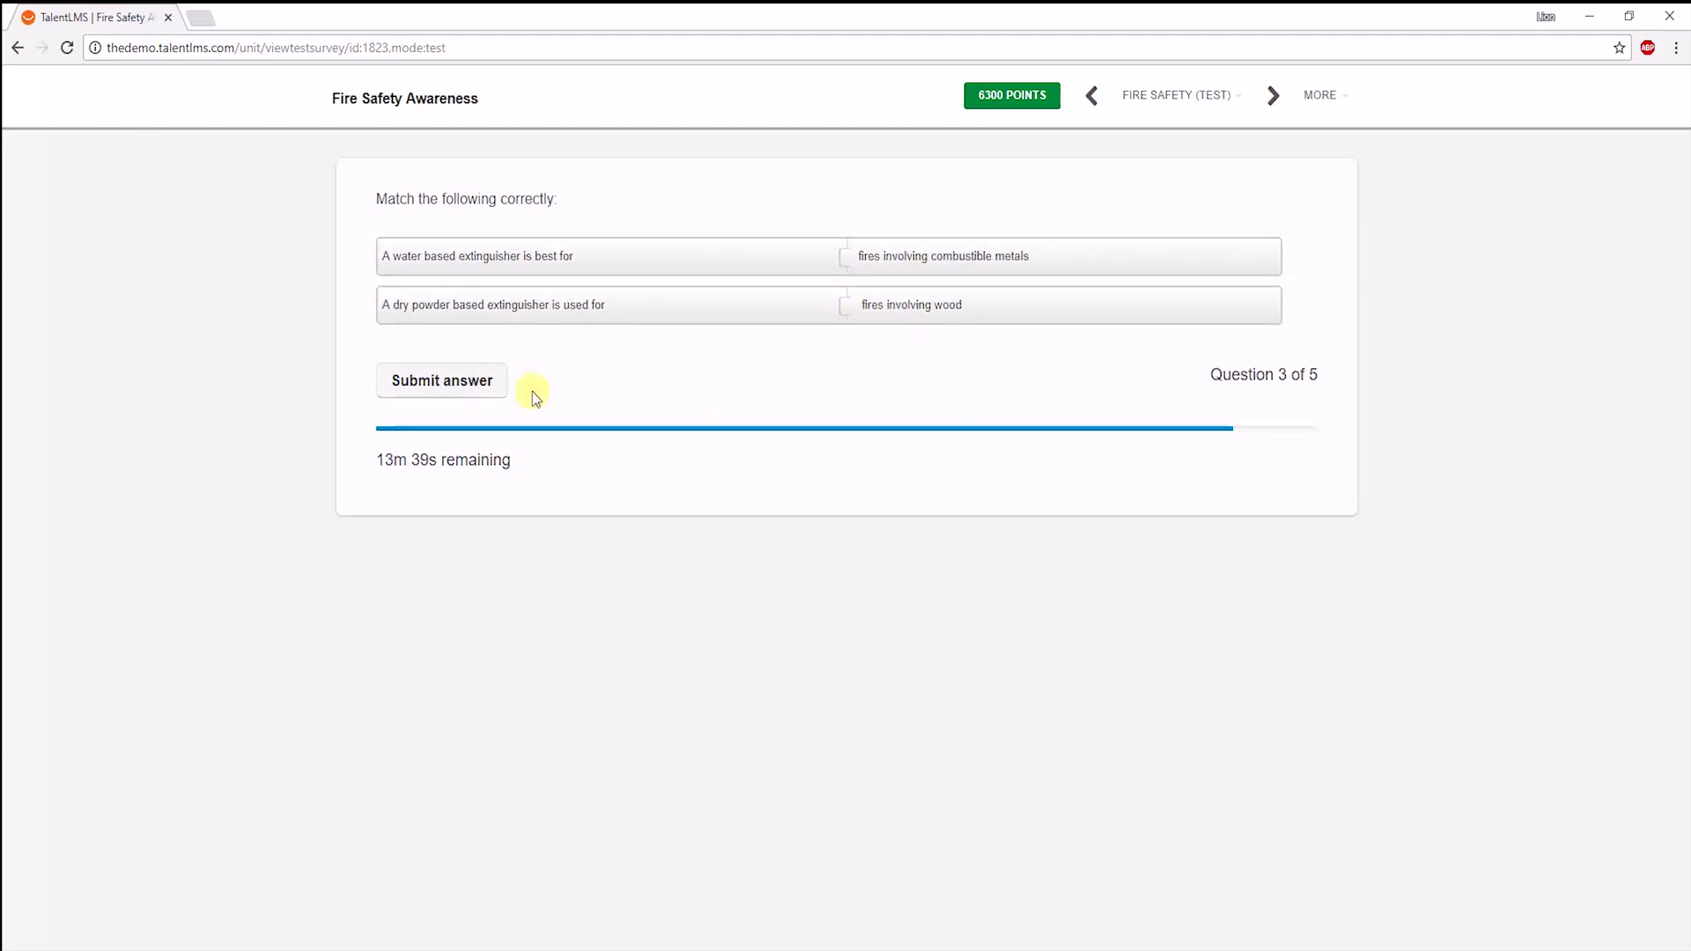
{"action": "left_click", "coordinate": [476, 392]}
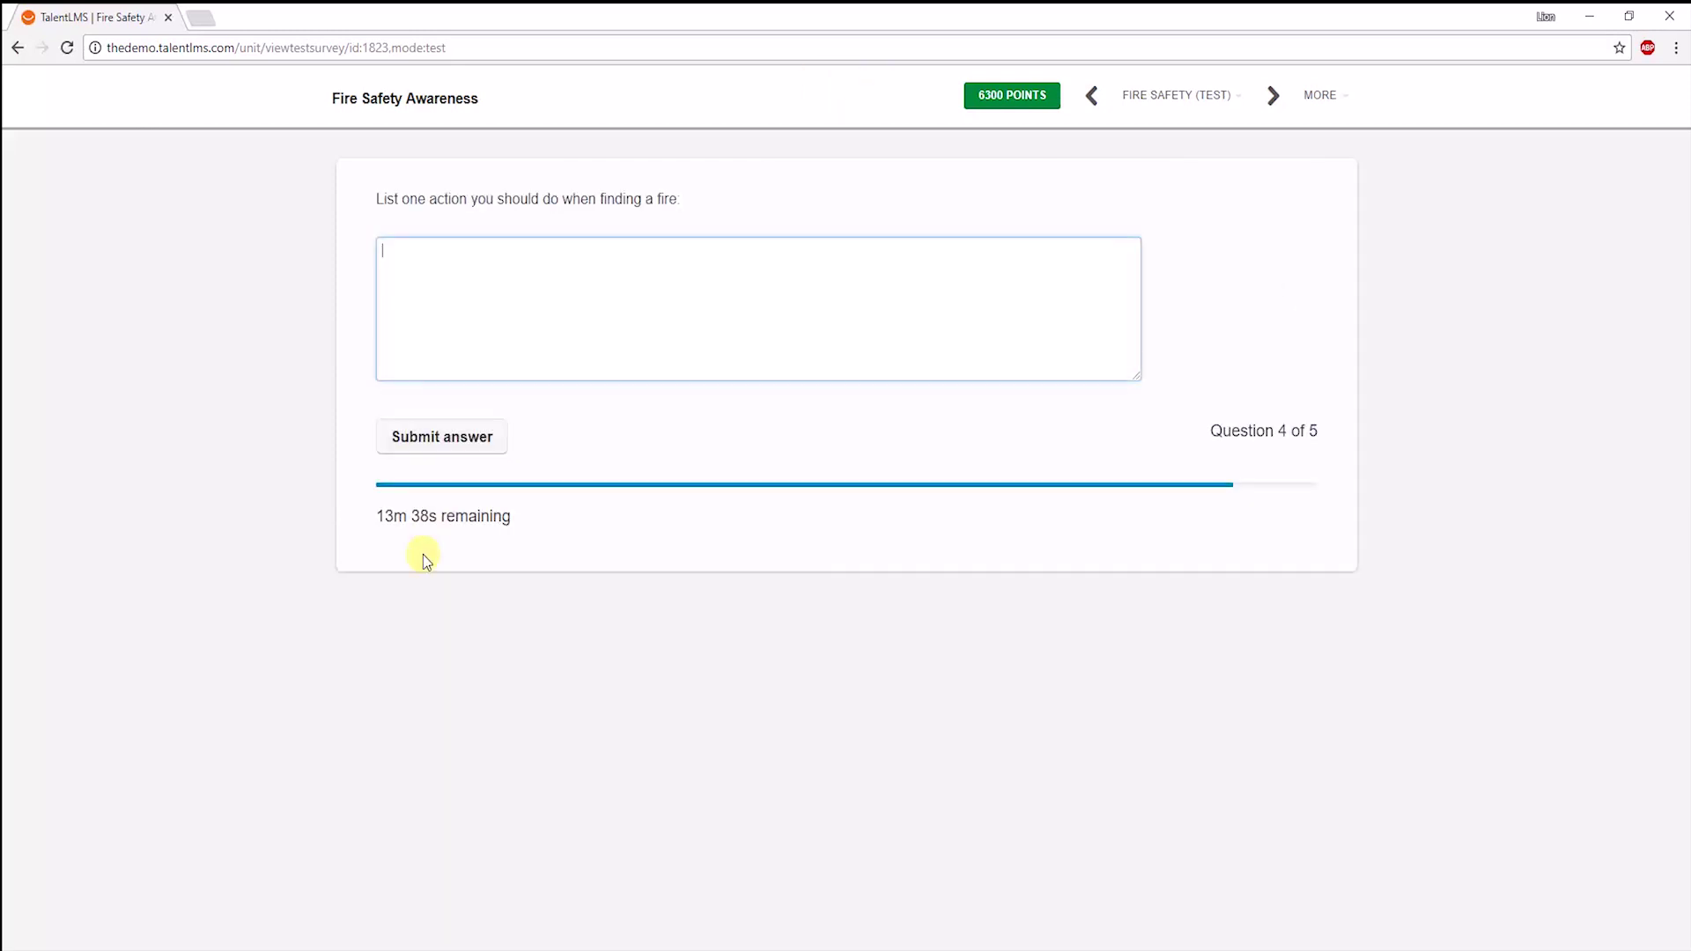
Answer question 4 with 'Exit building' and tick close doors and attend assembly point on question 5.
{"action": "left_click", "coordinate": [427, 289]}
{"action": "type", "text": "Exit building"}
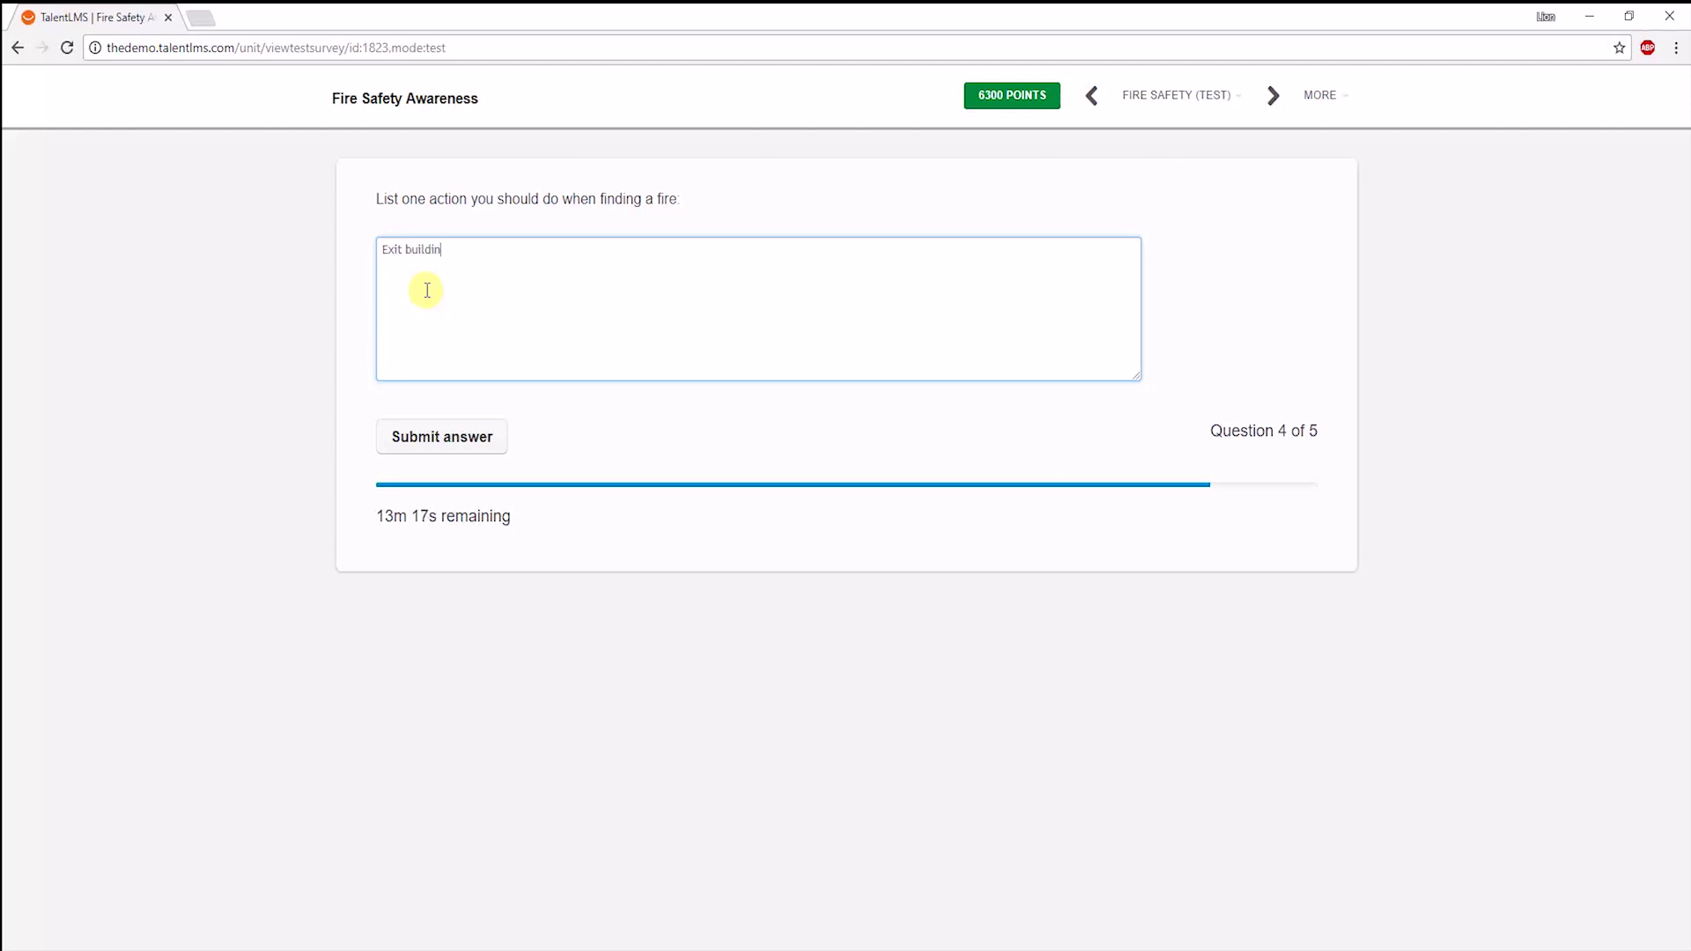
{"action": "left_click", "coordinate": [447, 438]}
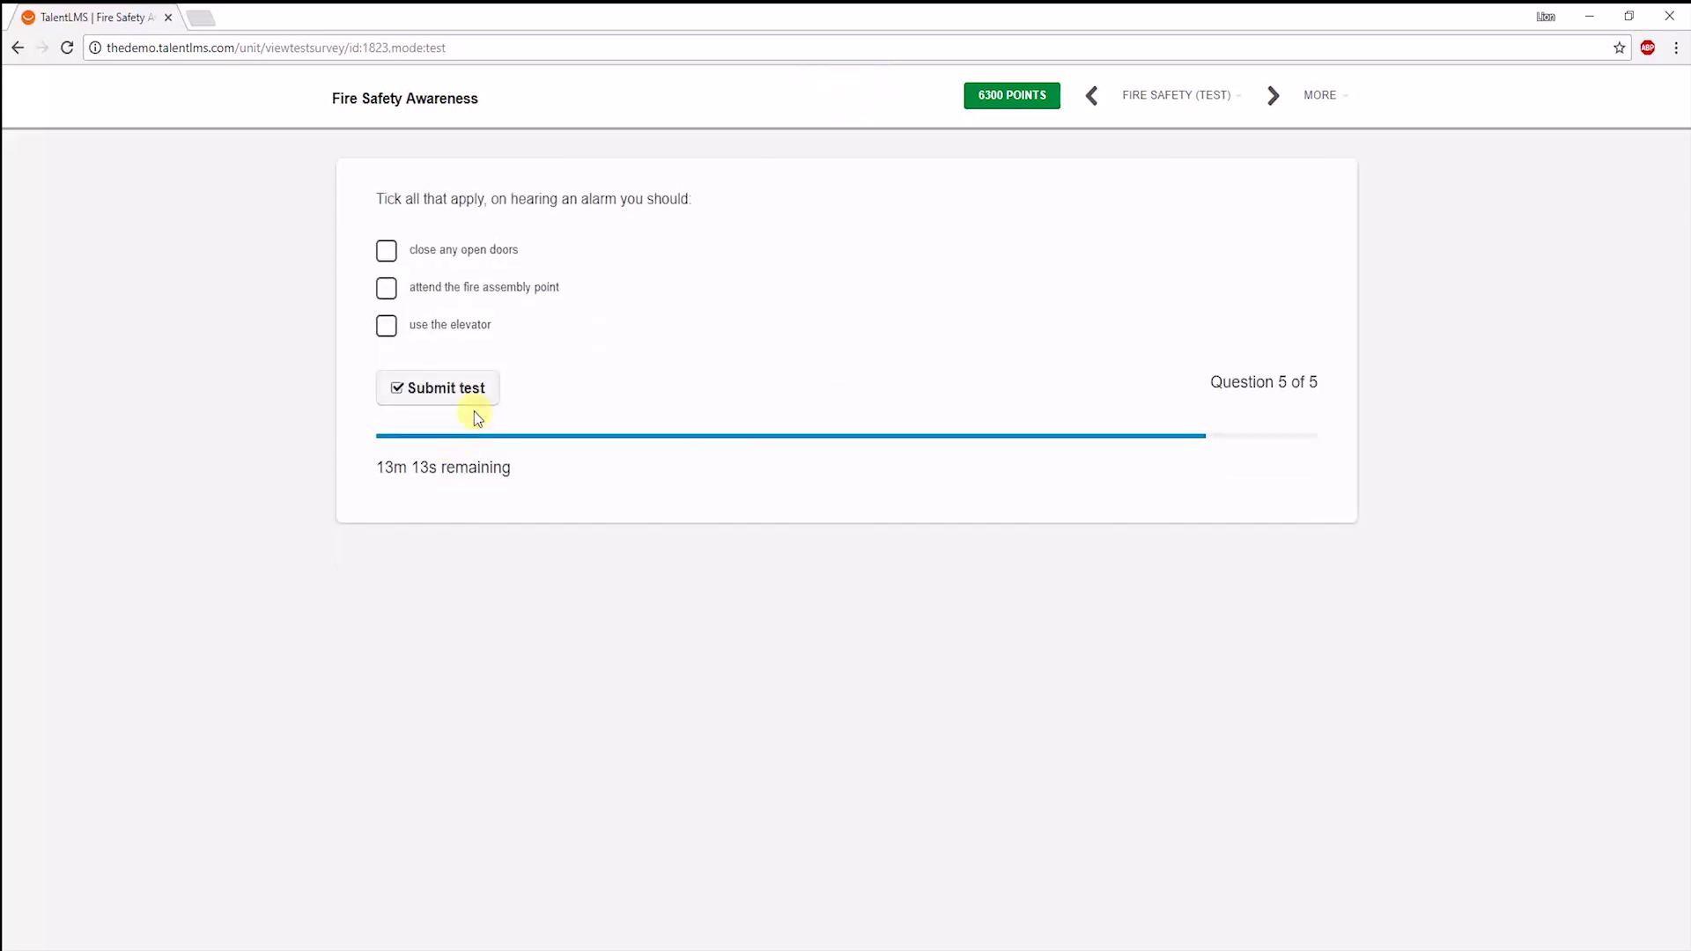
{"action": "left_click", "coordinate": [429, 258]}
{"action": "left_click", "coordinate": [424, 290]}
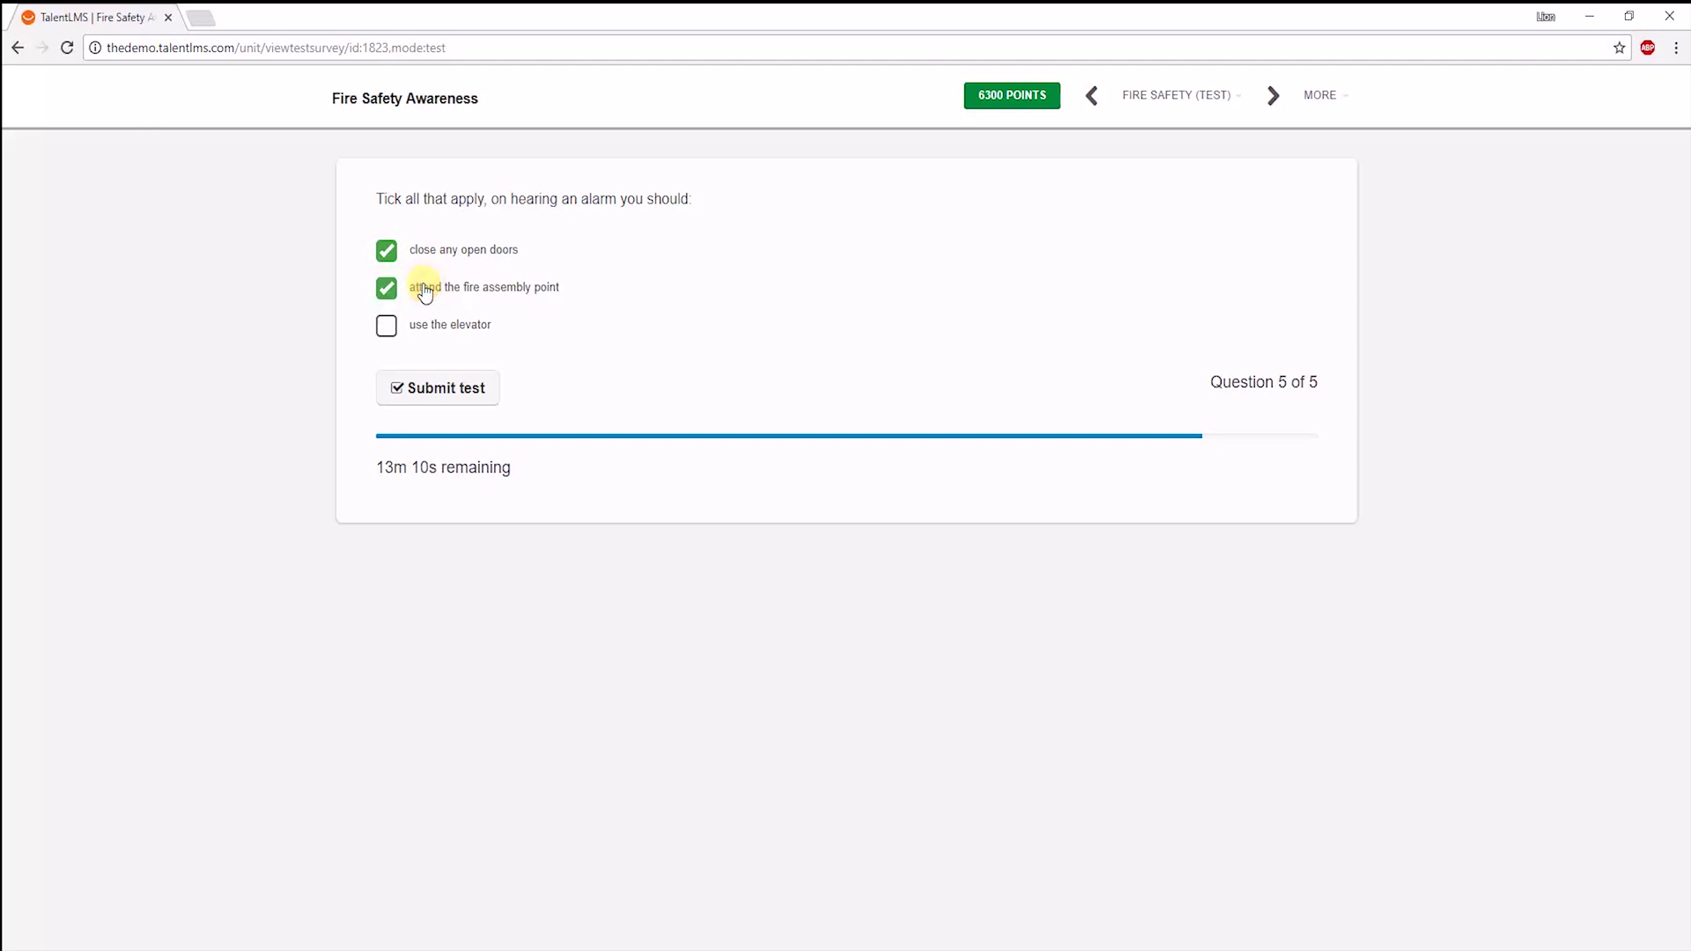
Submit the Fire Safety test and continue past the passed results.
{"action": "left_click", "coordinate": [411, 384]}
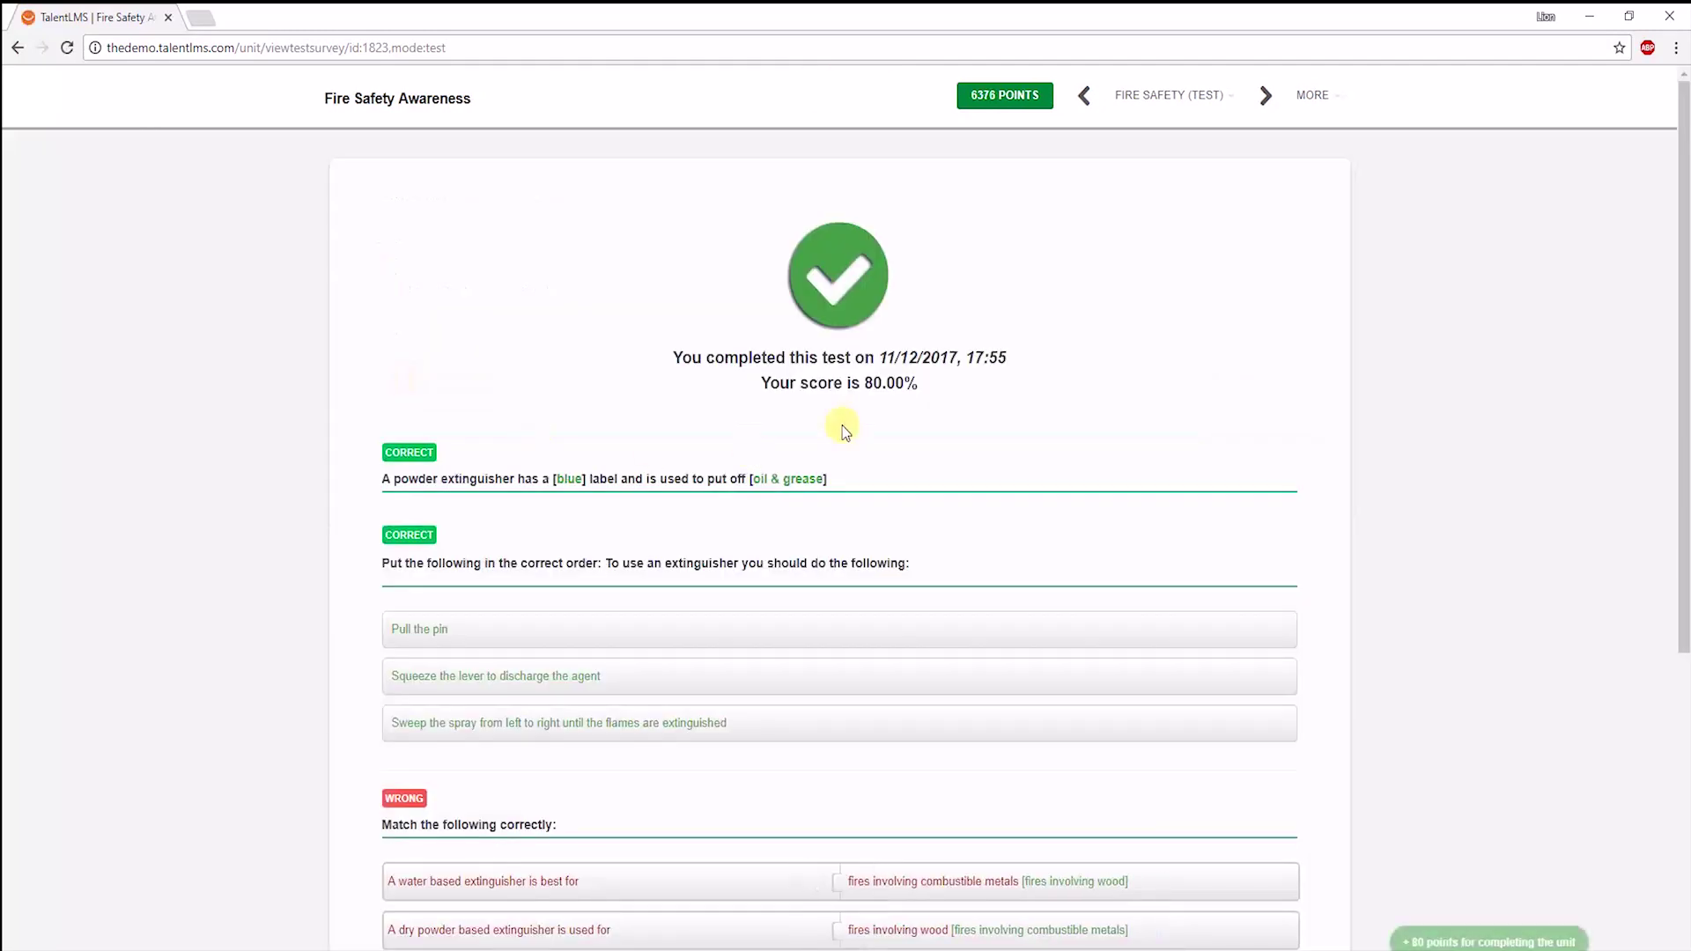
{"action": "scroll", "coordinate": [528, 431], "scroll_direction": "down", "scroll_amount": 4}
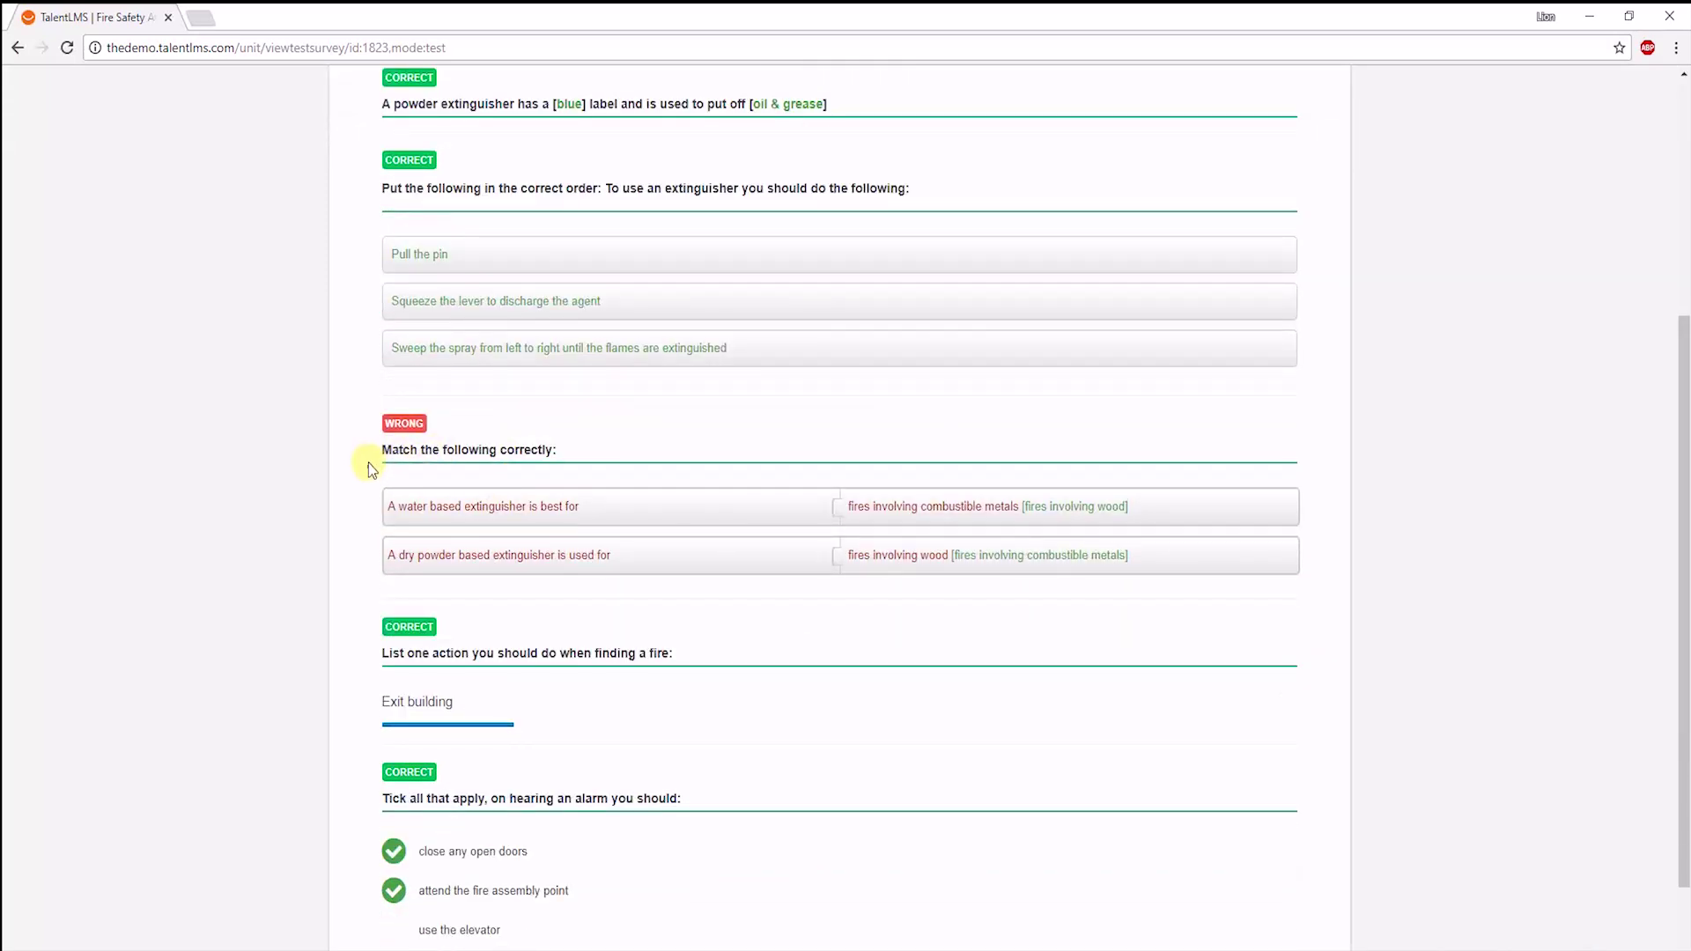
{"action": "scroll", "coordinate": [364, 509], "scroll_direction": "down", "scroll_amount": 2}
{"action": "left_click", "coordinate": [784, 946]}
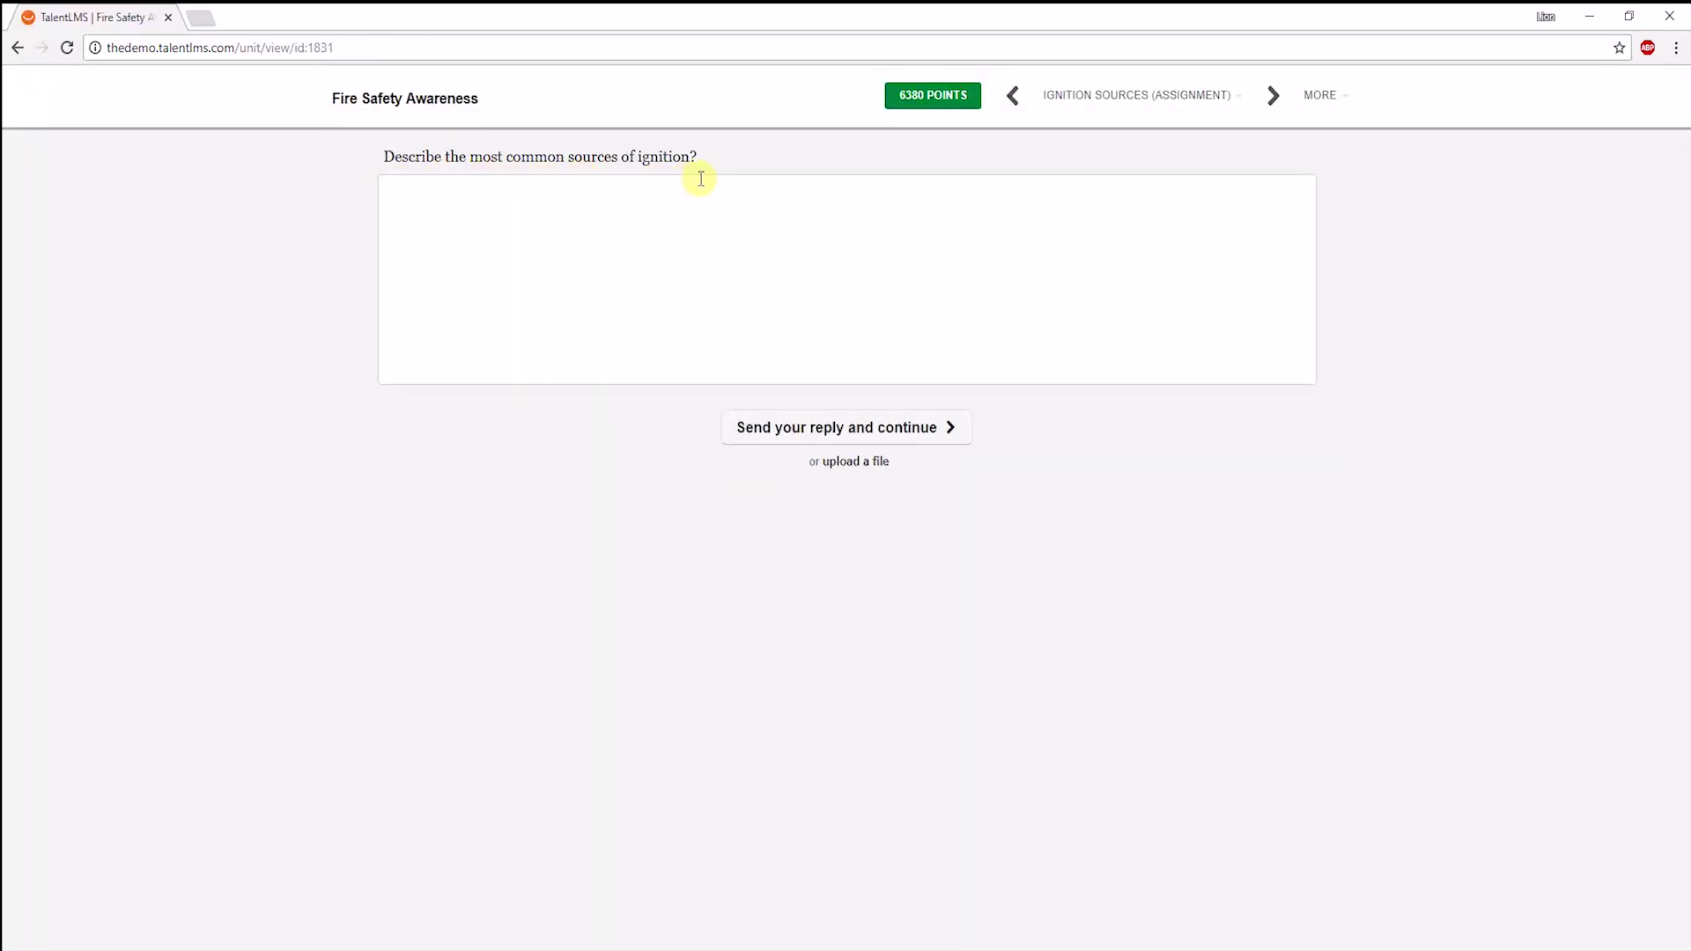
Send a typed text reply to the assignment instead of uploading a file.
{"action": "left_click", "coordinate": [843, 465]}
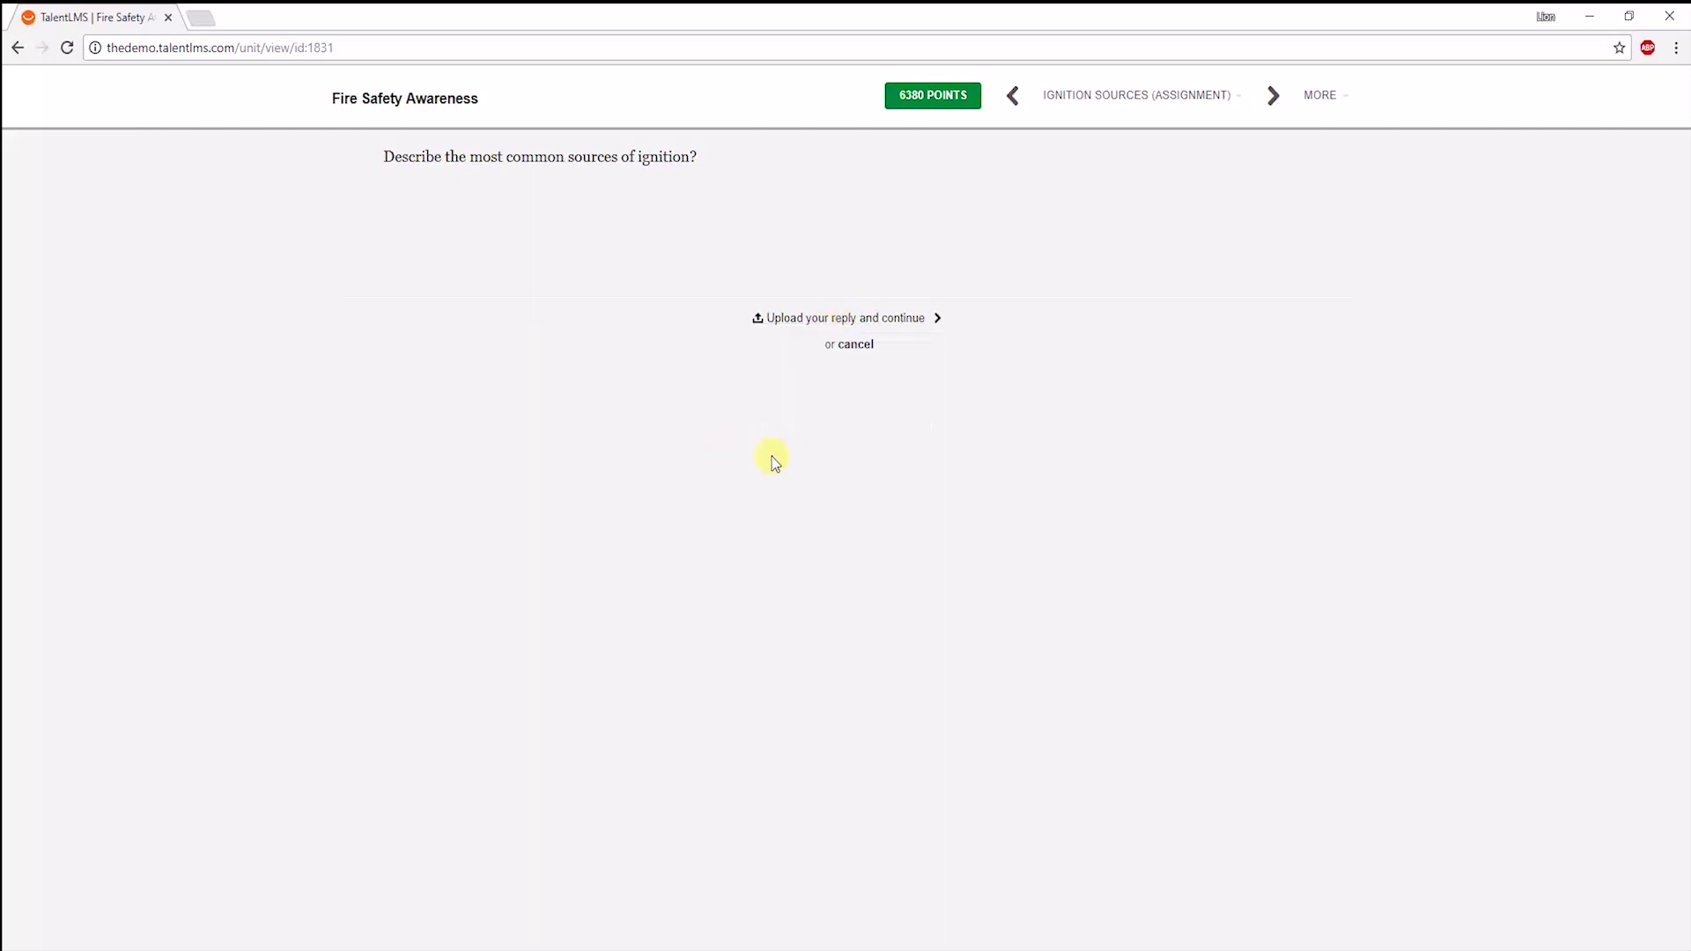
{"action": "left_click", "coordinate": [851, 345]}
{"action": "left_click", "coordinate": [627, 284]}
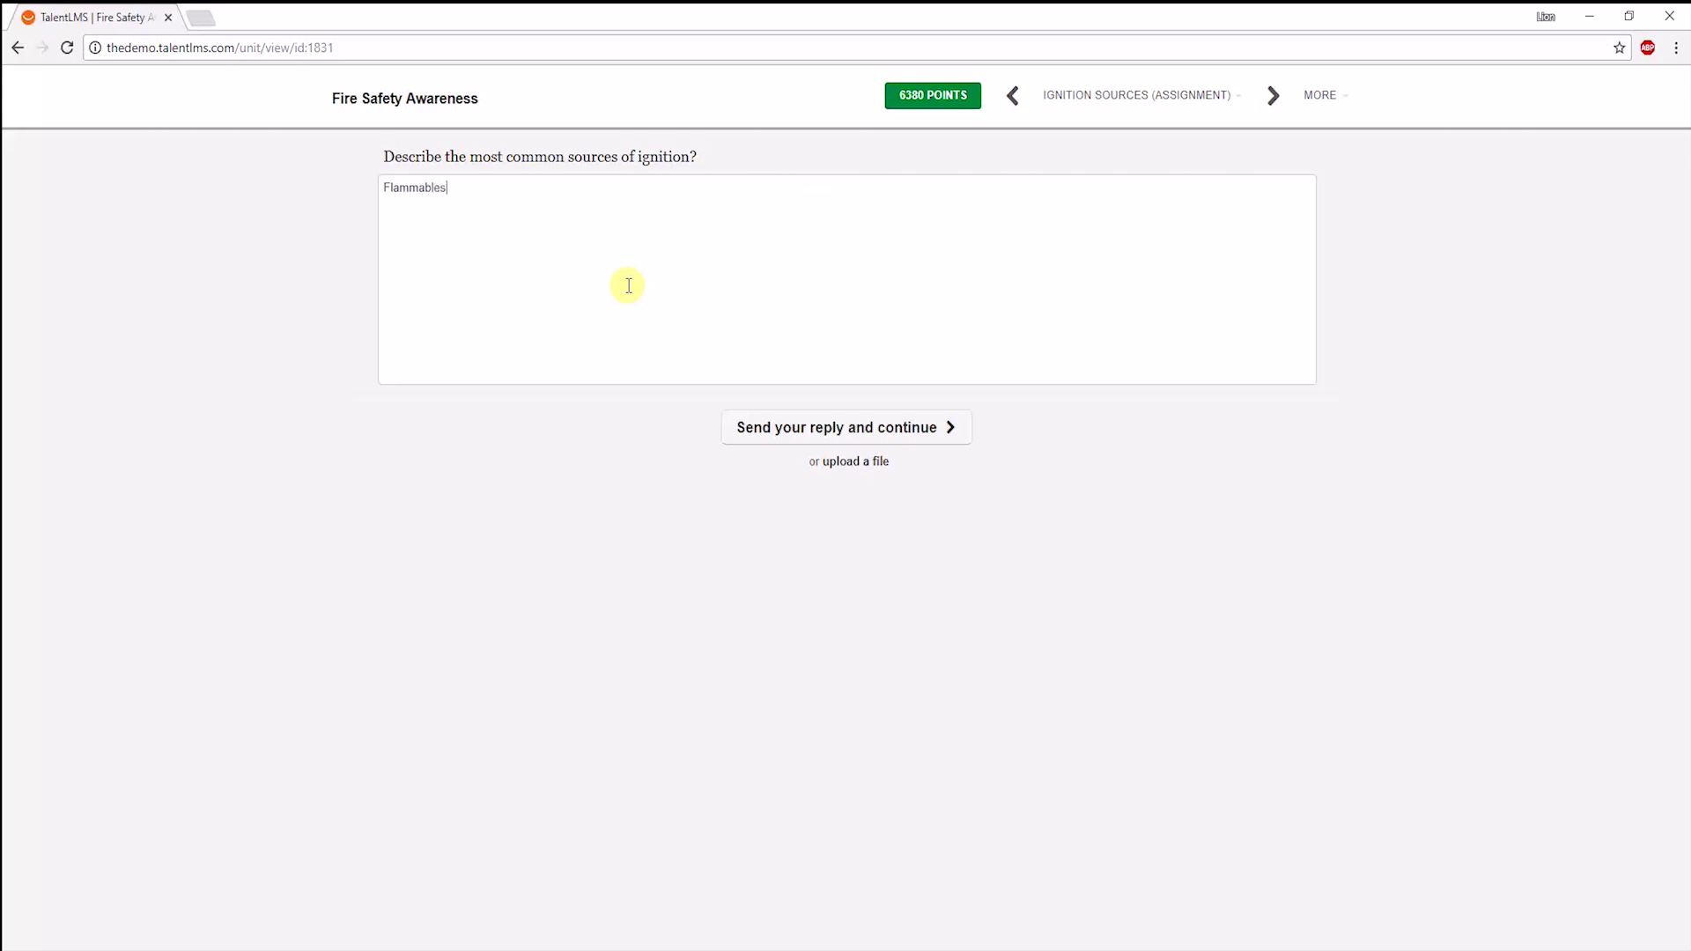
{"action": "left_click", "coordinate": [744, 421]}
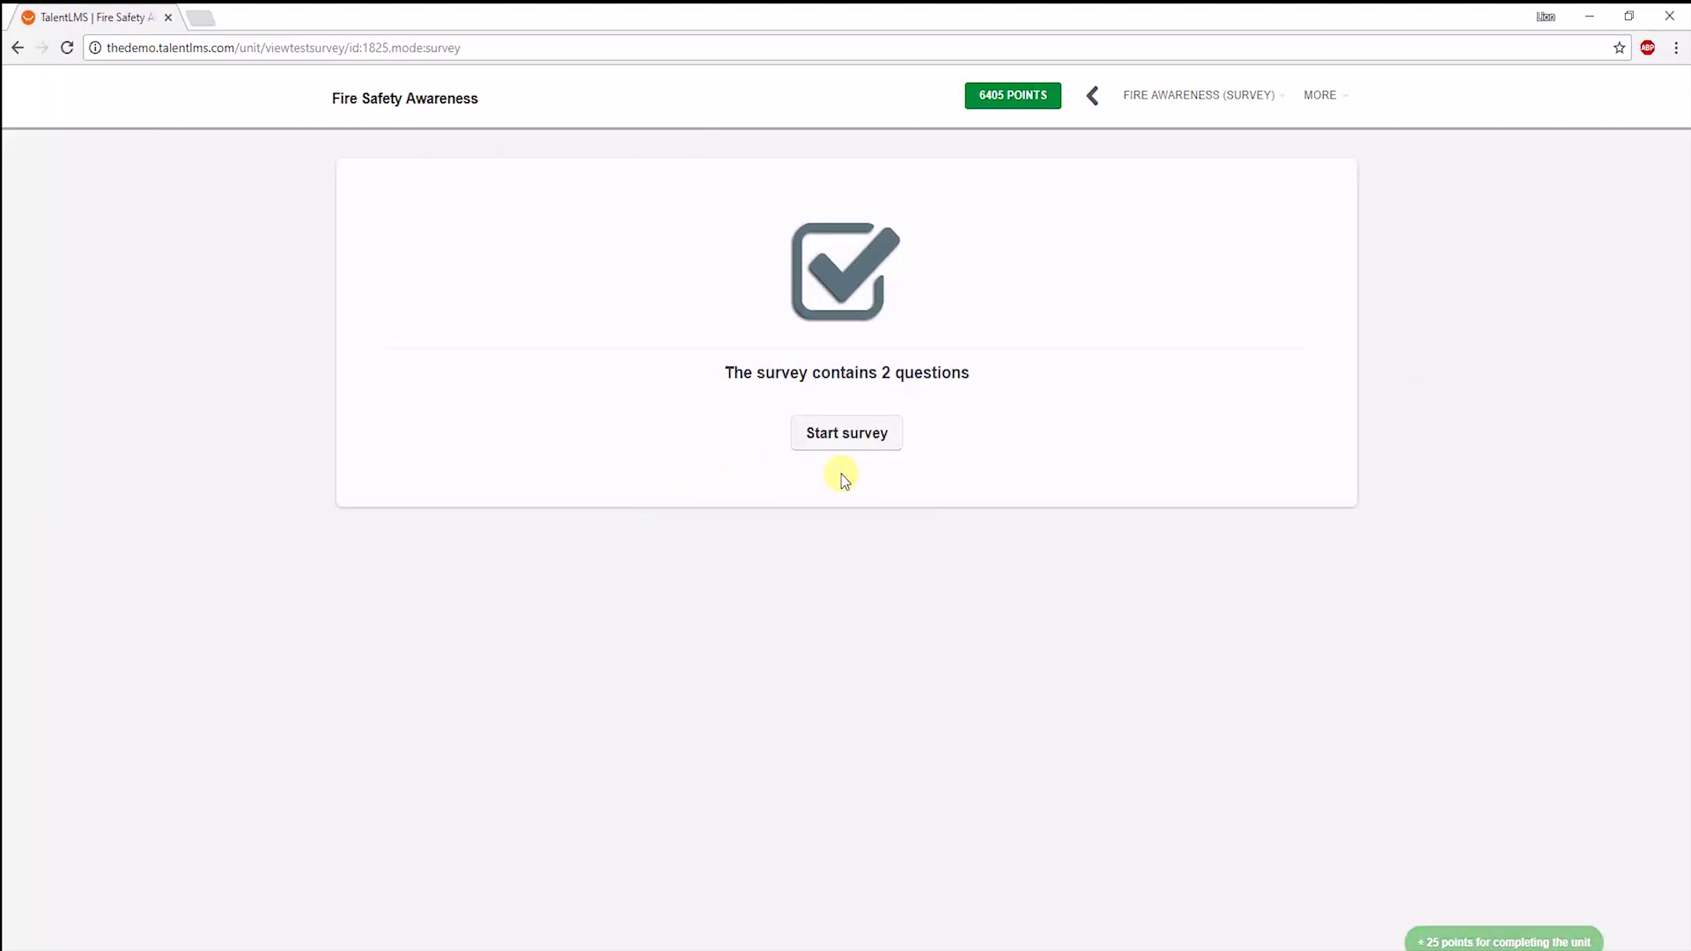
Complete the two-question survey, rating the course 'Extremely helpful'.
{"action": "left_click", "coordinate": [839, 435]}
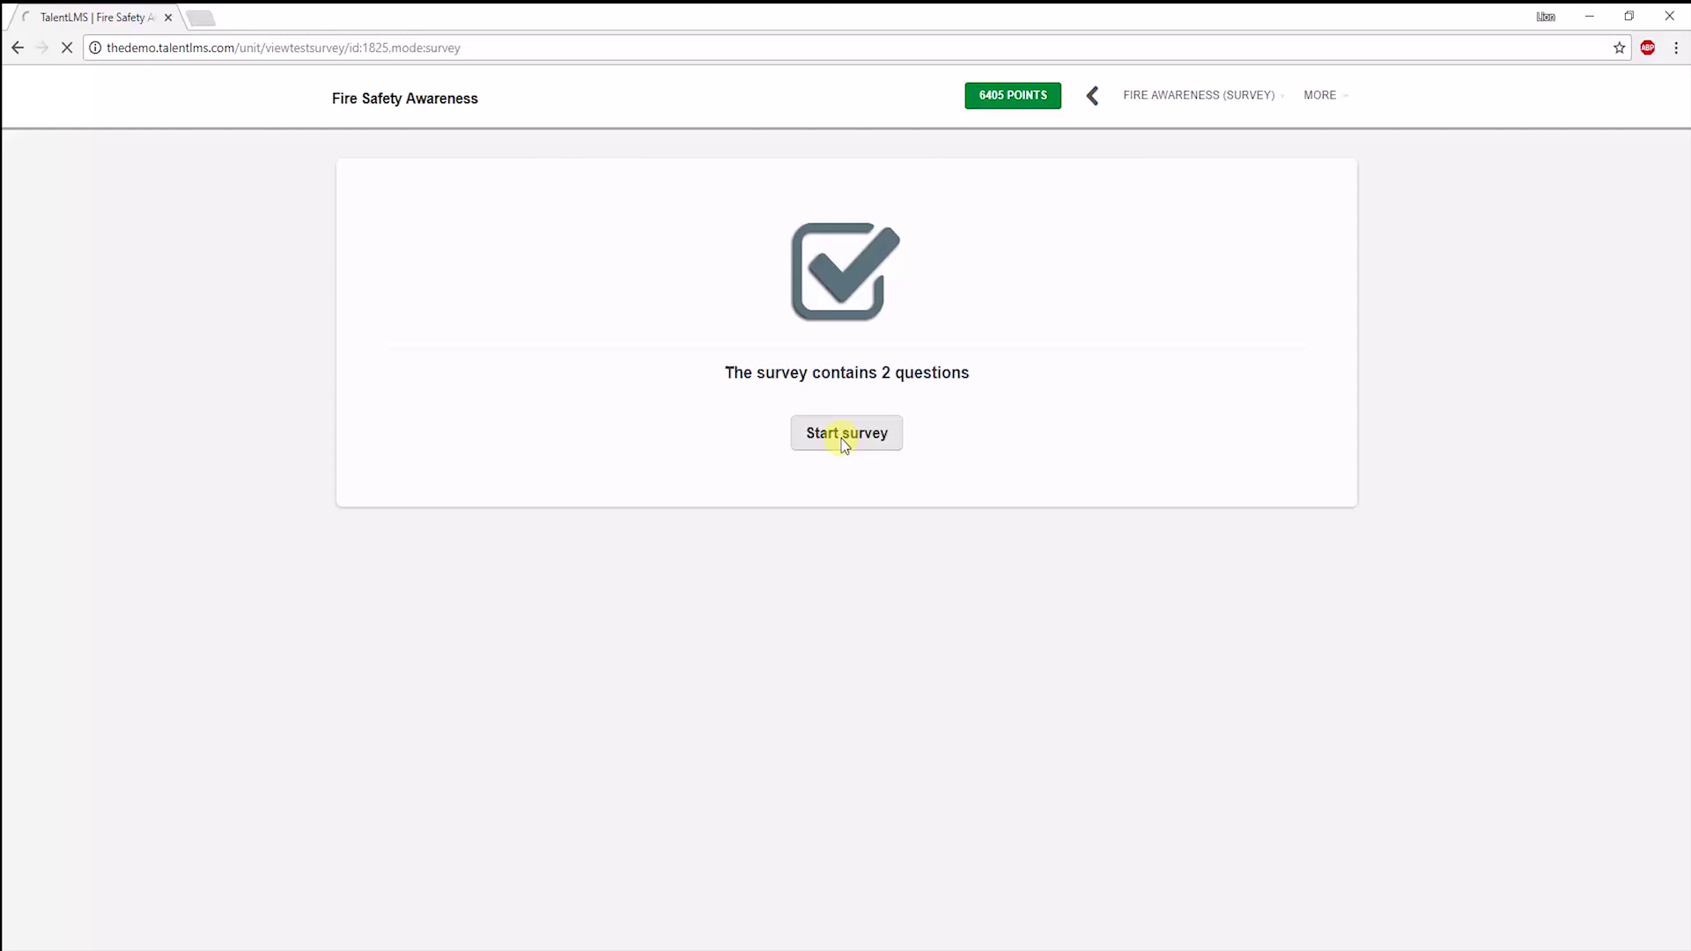
{"action": "left_click", "coordinate": [388, 253]}
{"action": "left_click", "coordinate": [417, 465]}
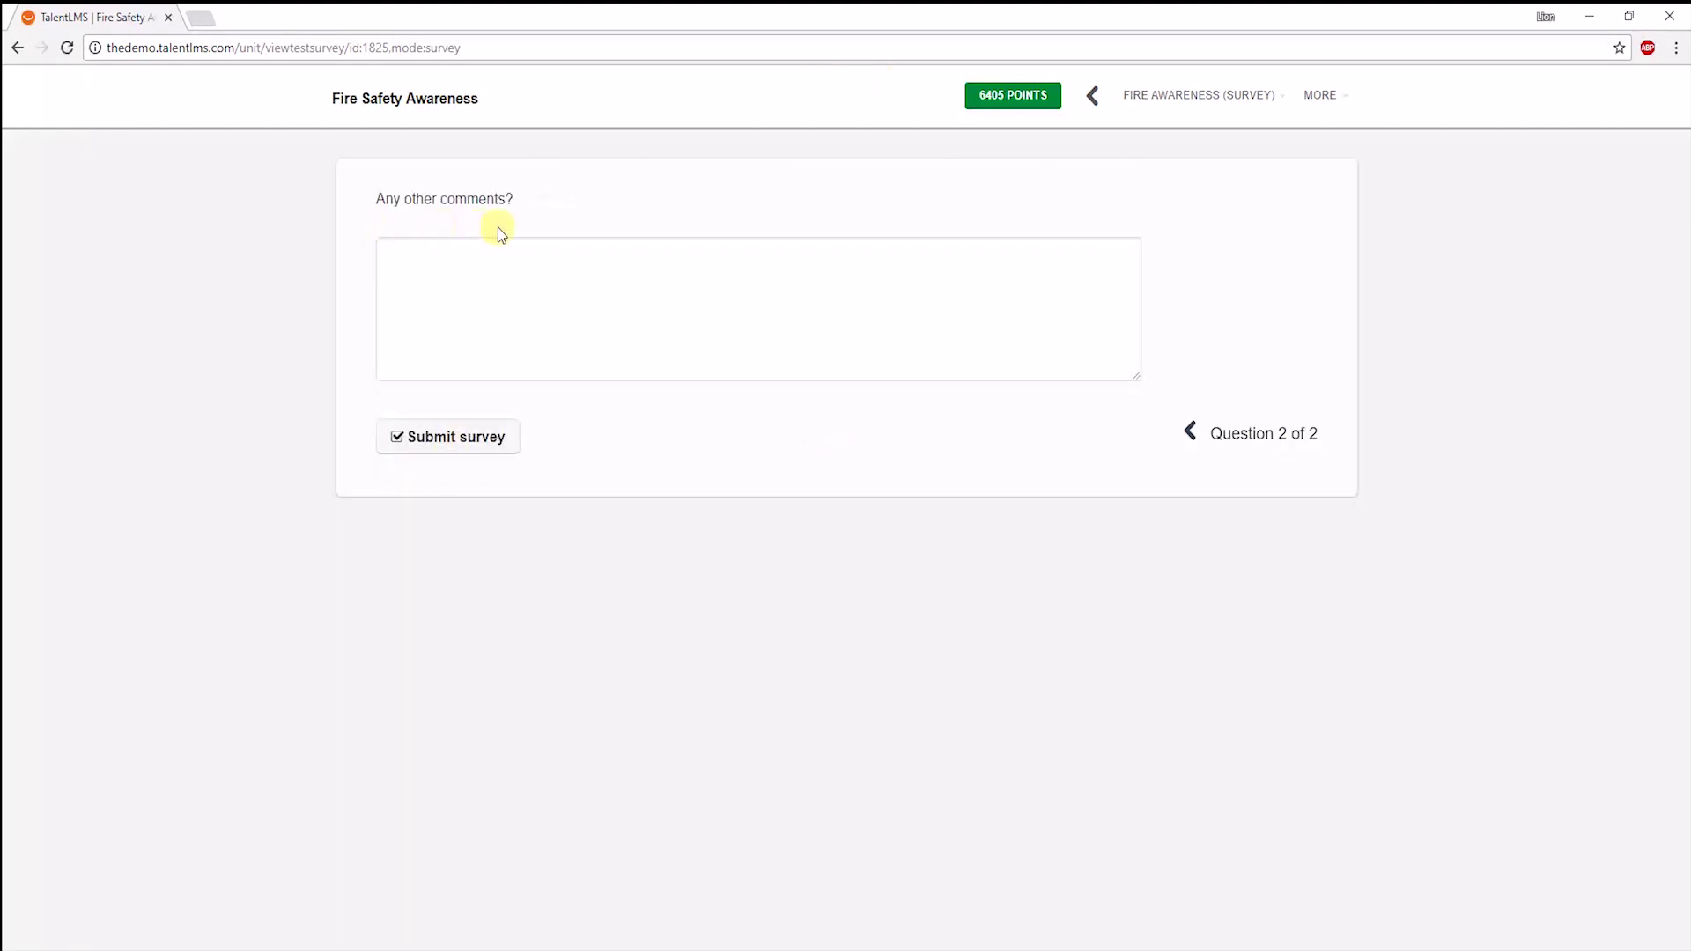
{"action": "left_click", "coordinate": [435, 436]}
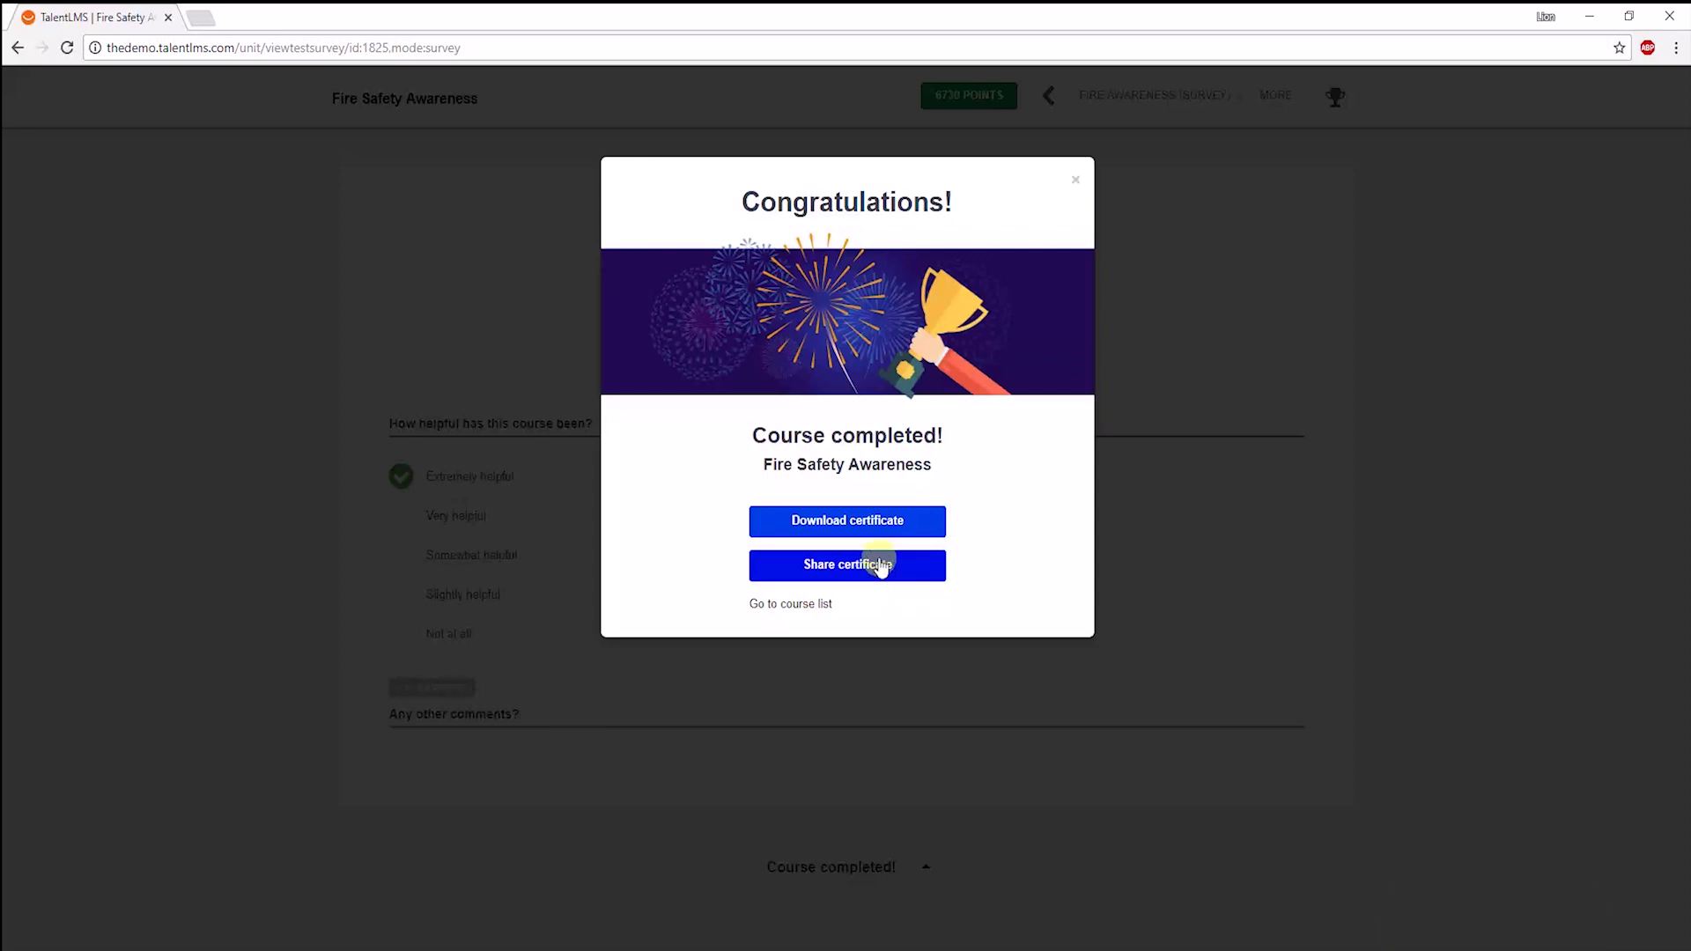
Download the completion certificate, dismiss the congratulations, and return to the Home dashboard.
{"action": "left_click", "coordinate": [853, 521]}
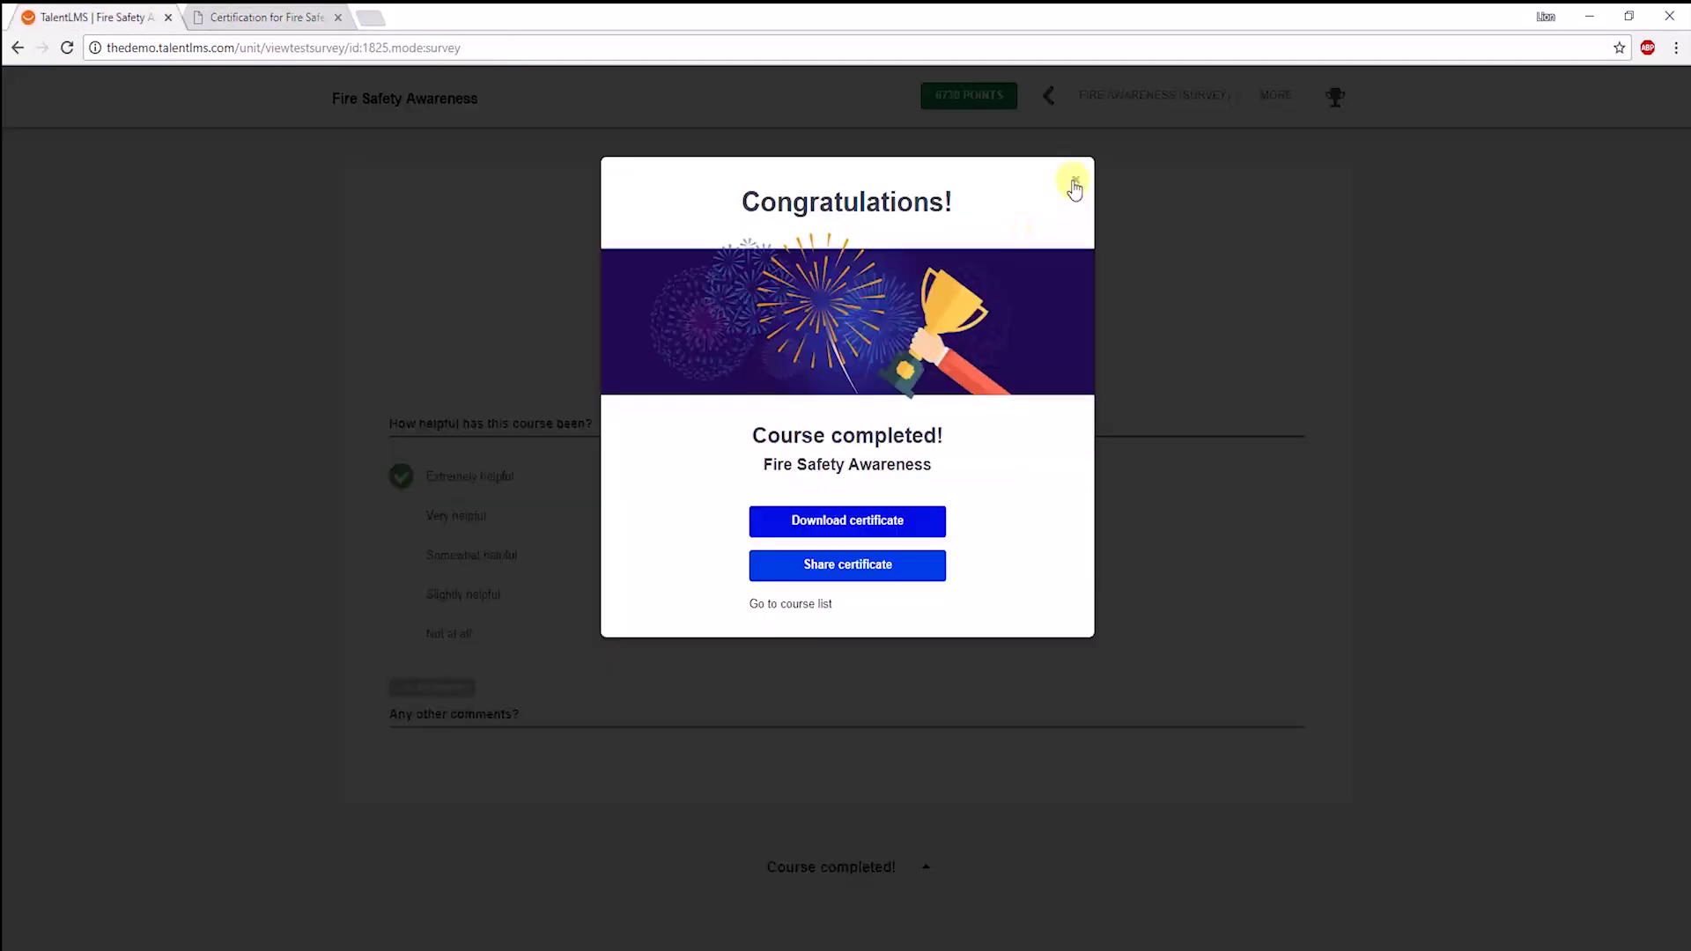
{"action": "left_click", "coordinate": [1074, 188]}
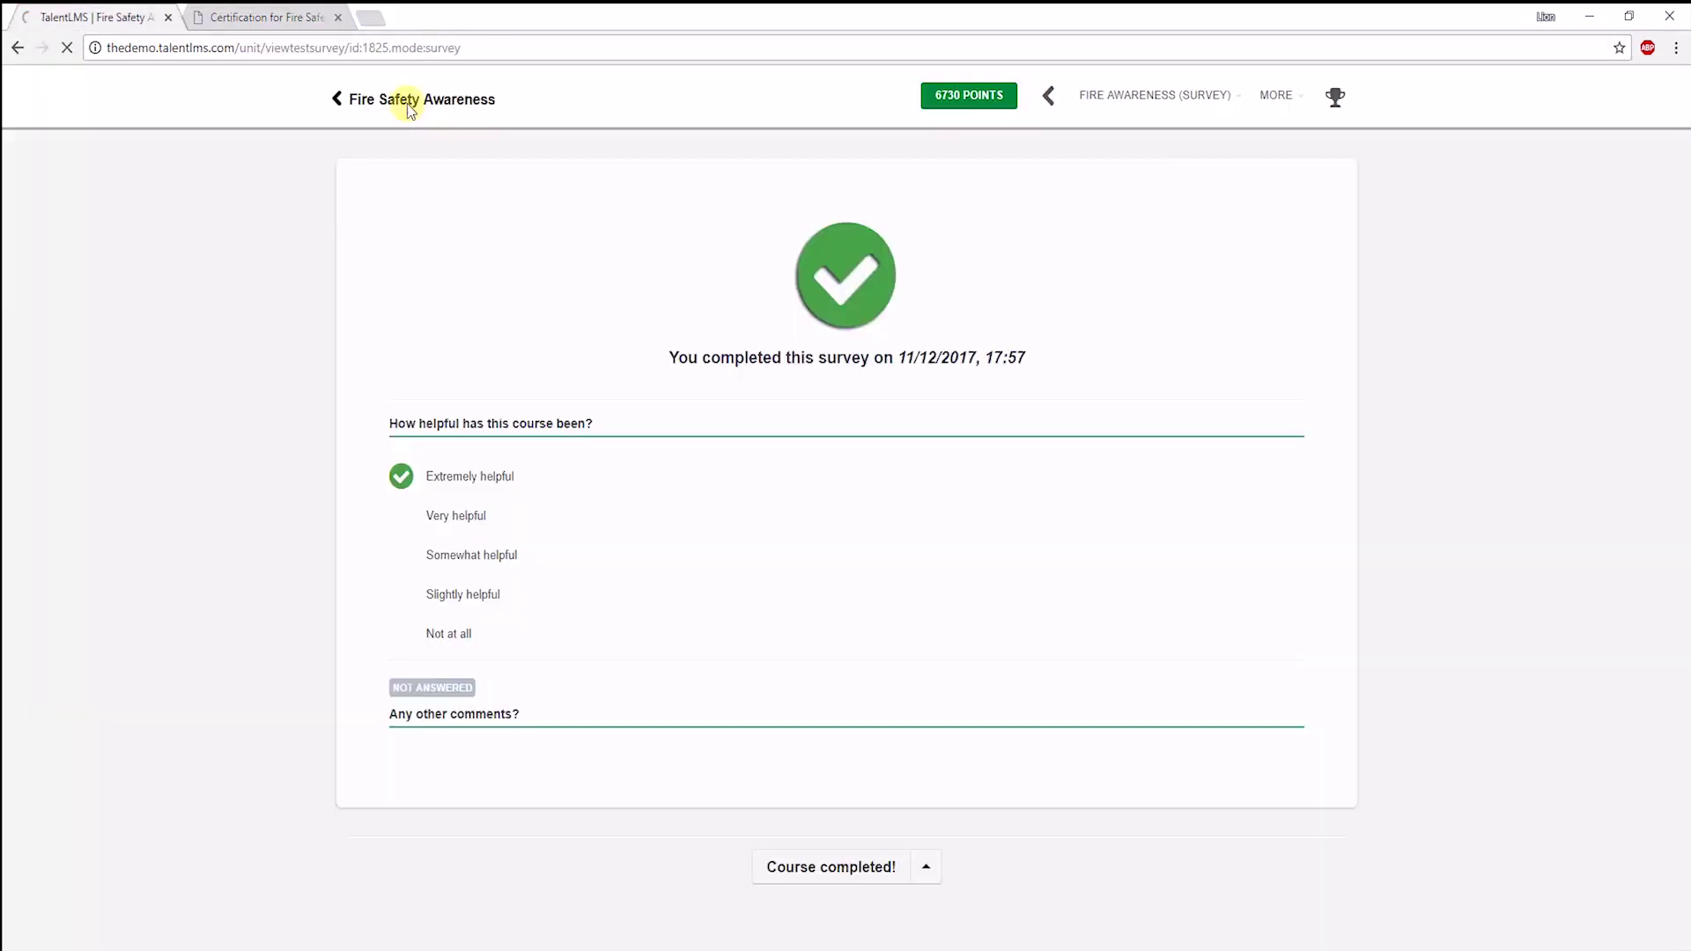
{"action": "left_click", "coordinate": [407, 103]}
{"action": "left_click", "coordinate": [366, 173]}
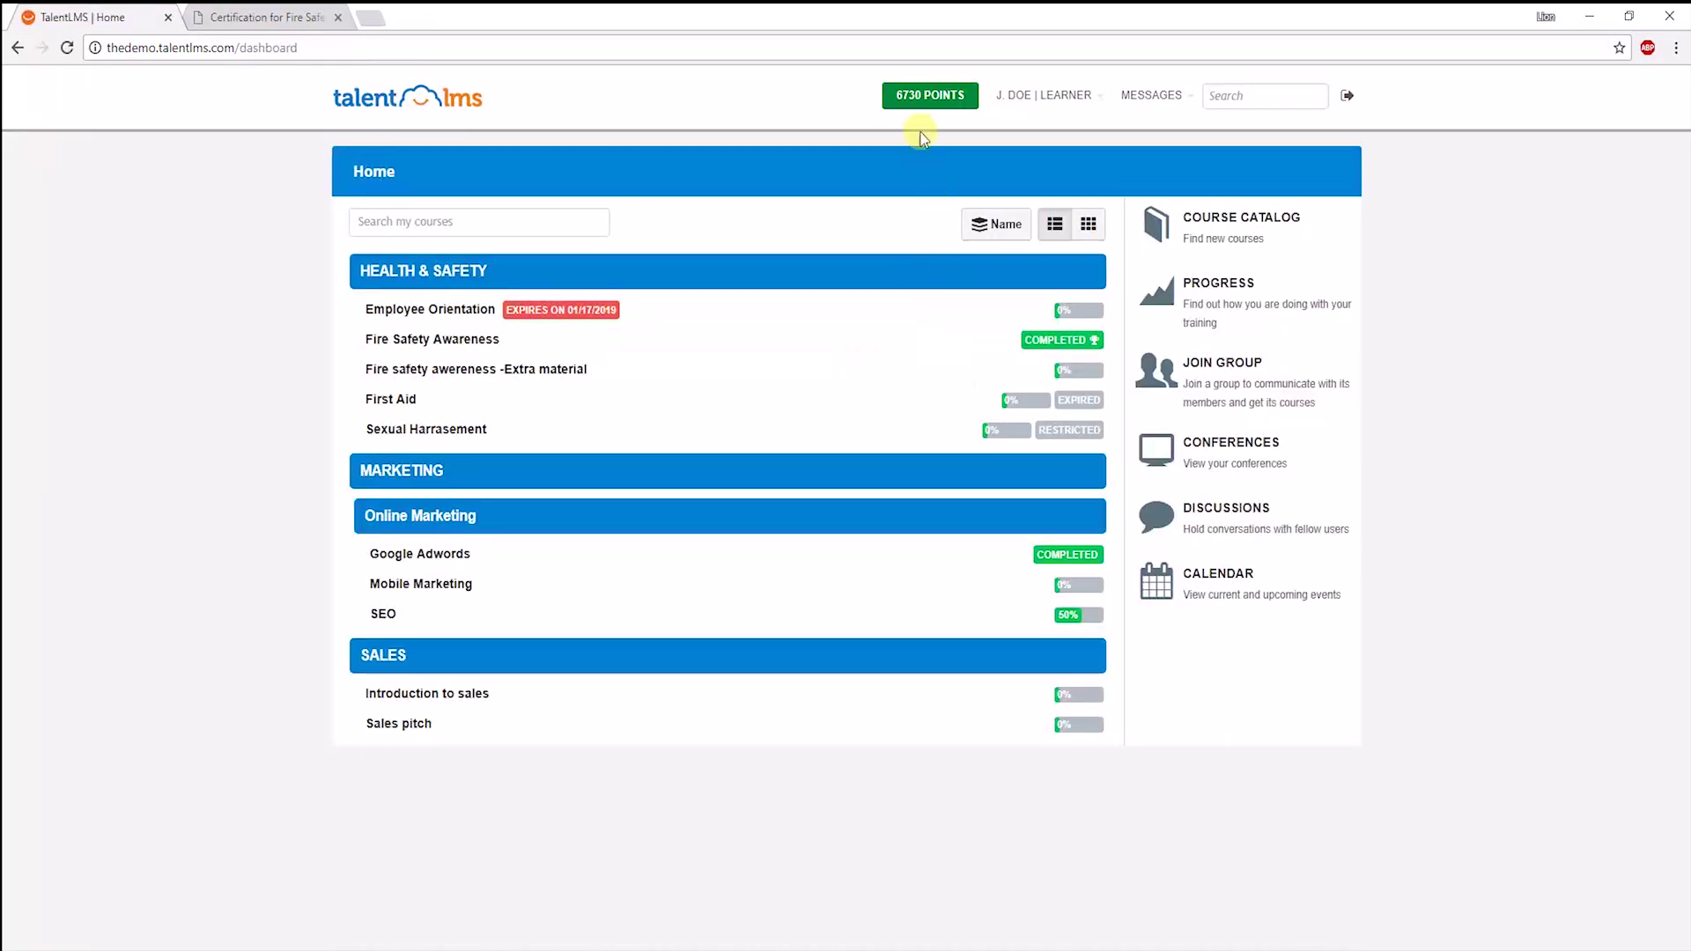
{"action": "left_click", "coordinate": [931, 97]}
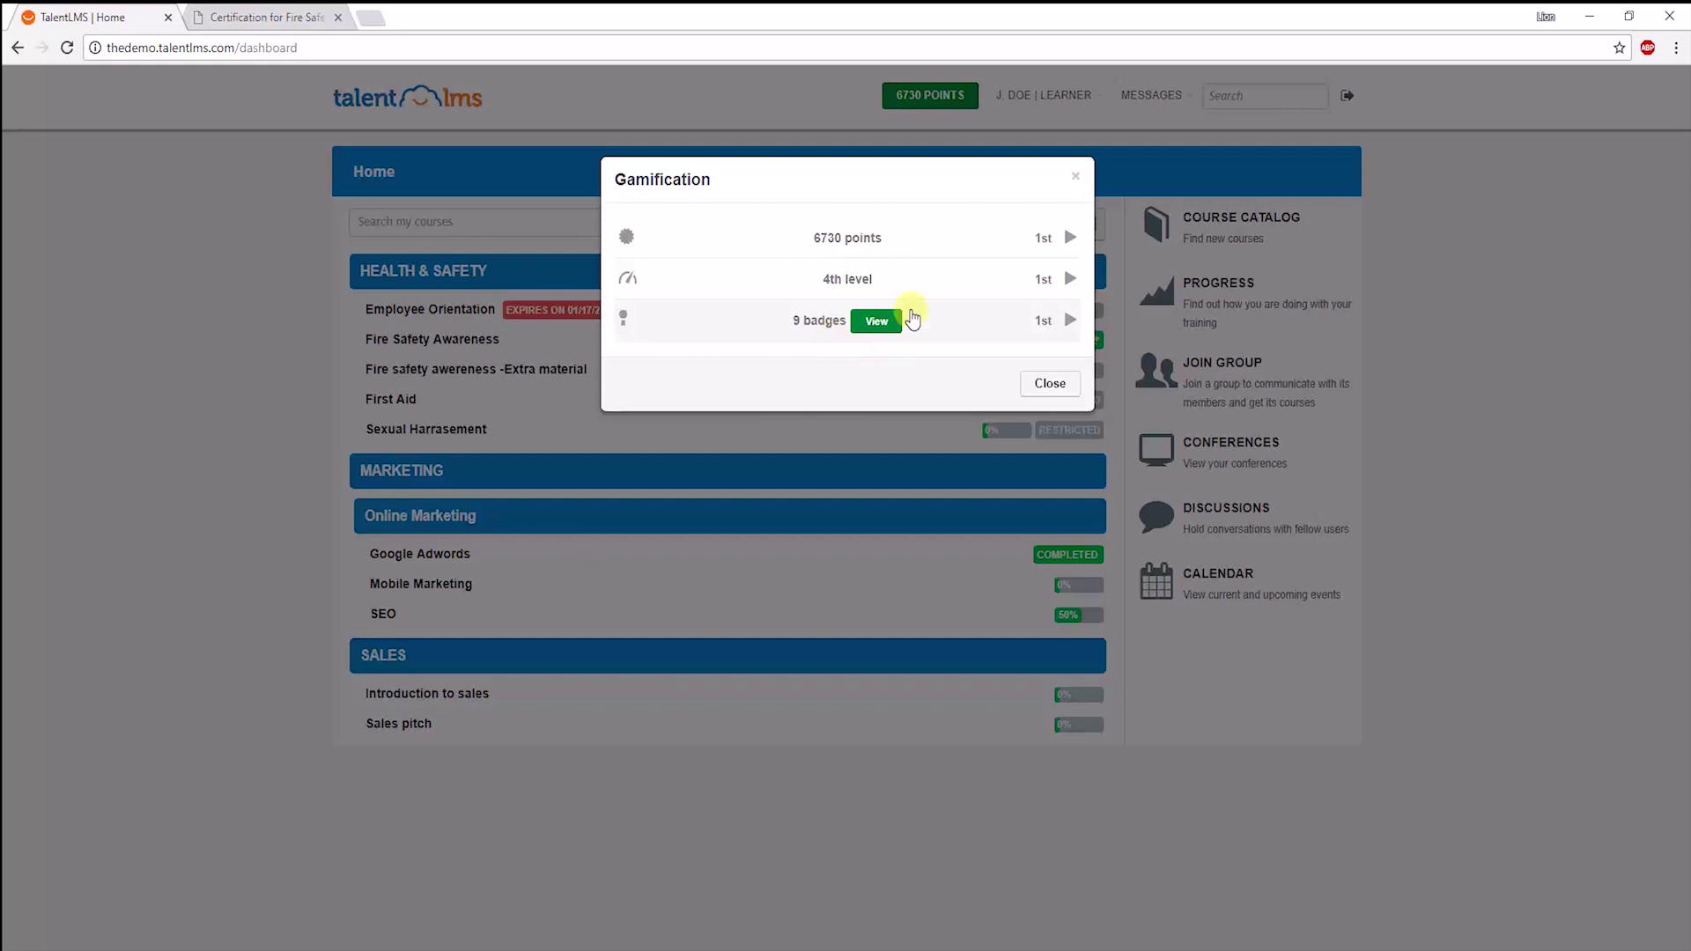
{"action": "left_click", "coordinate": [864, 253]}
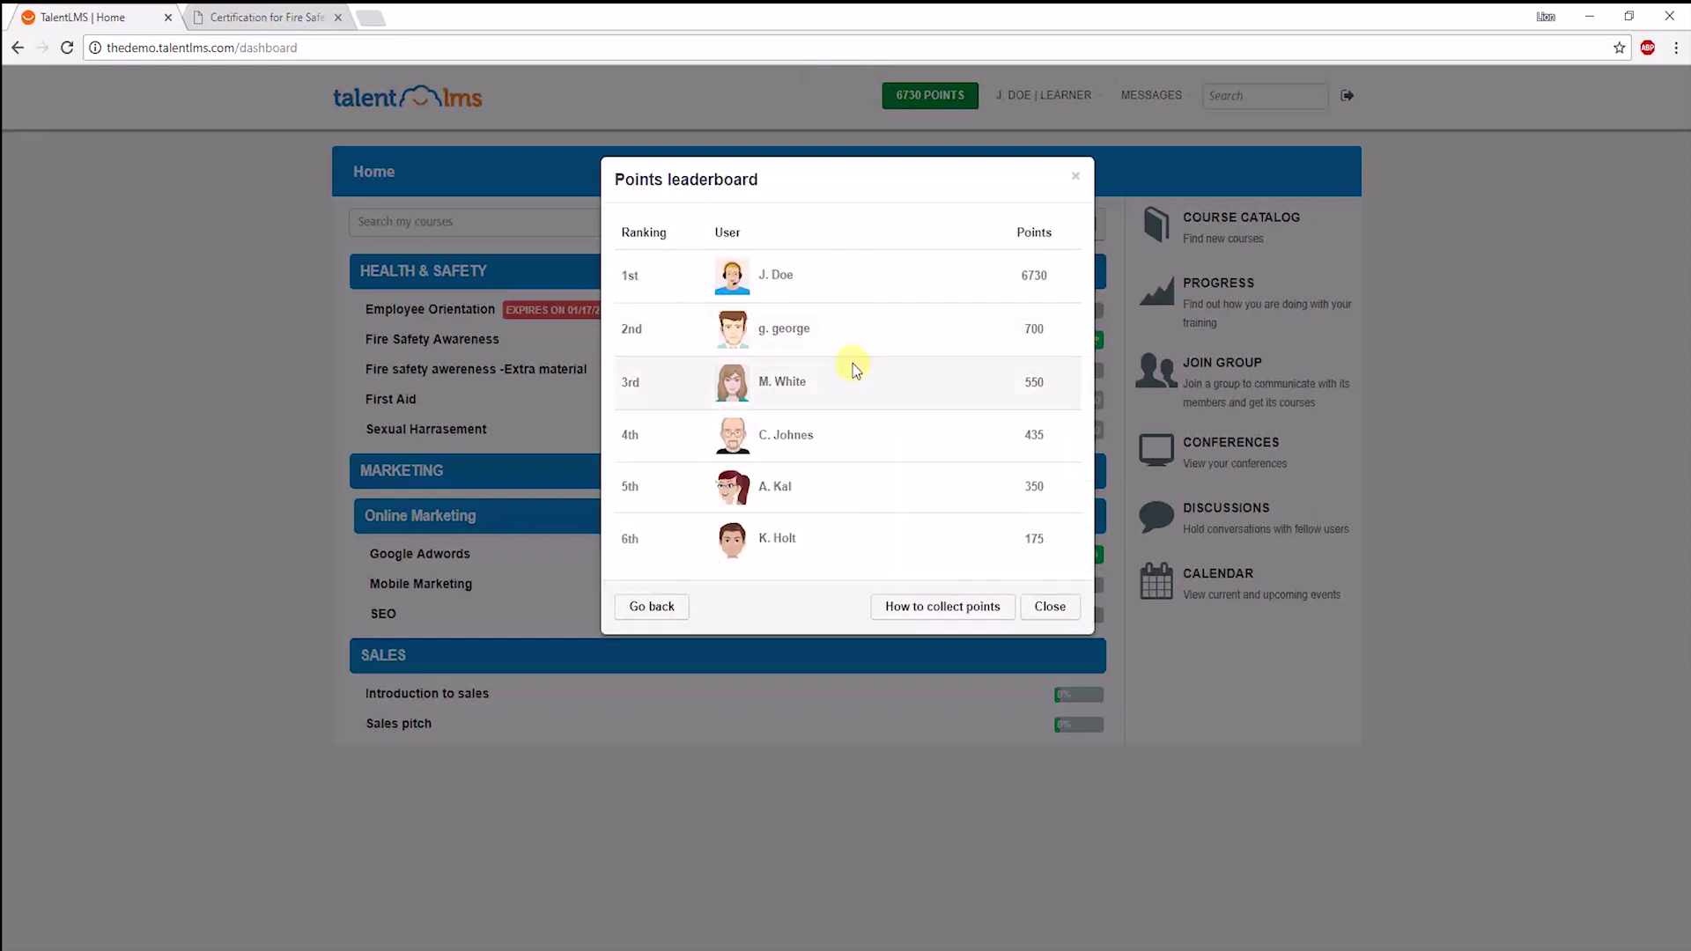
{"action": "left_click", "coordinate": [1078, 605]}
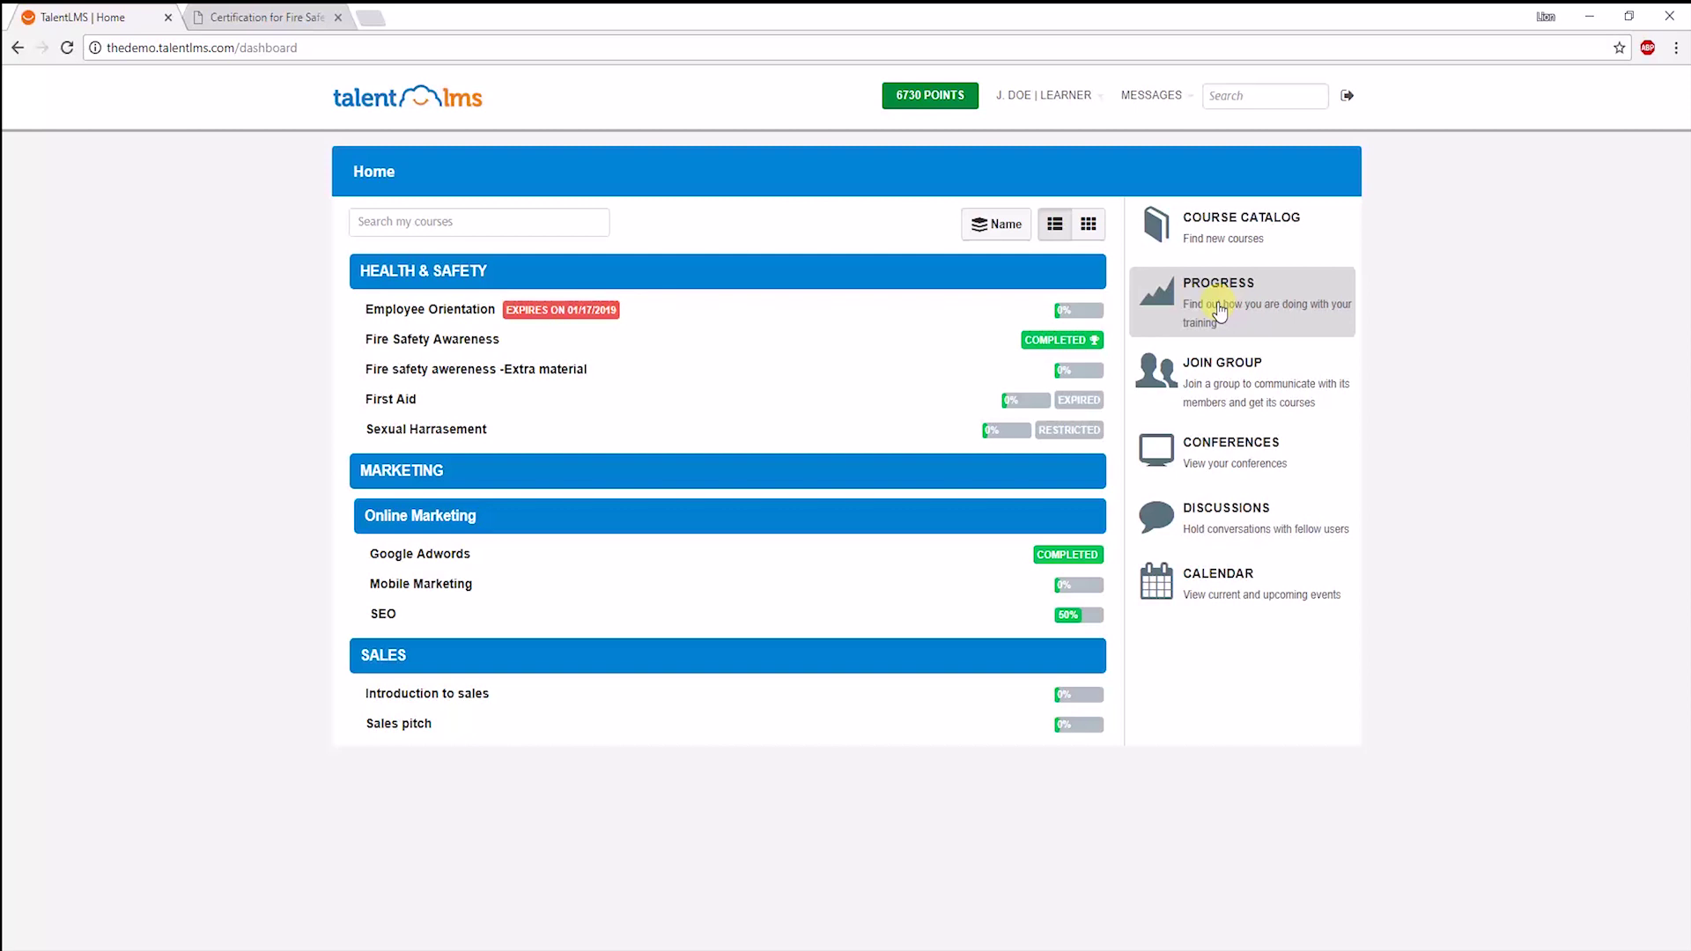
Open the Progress report's Training infographic and review its courses, points, badges and level.
{"action": "left_click", "coordinate": [1219, 311]}
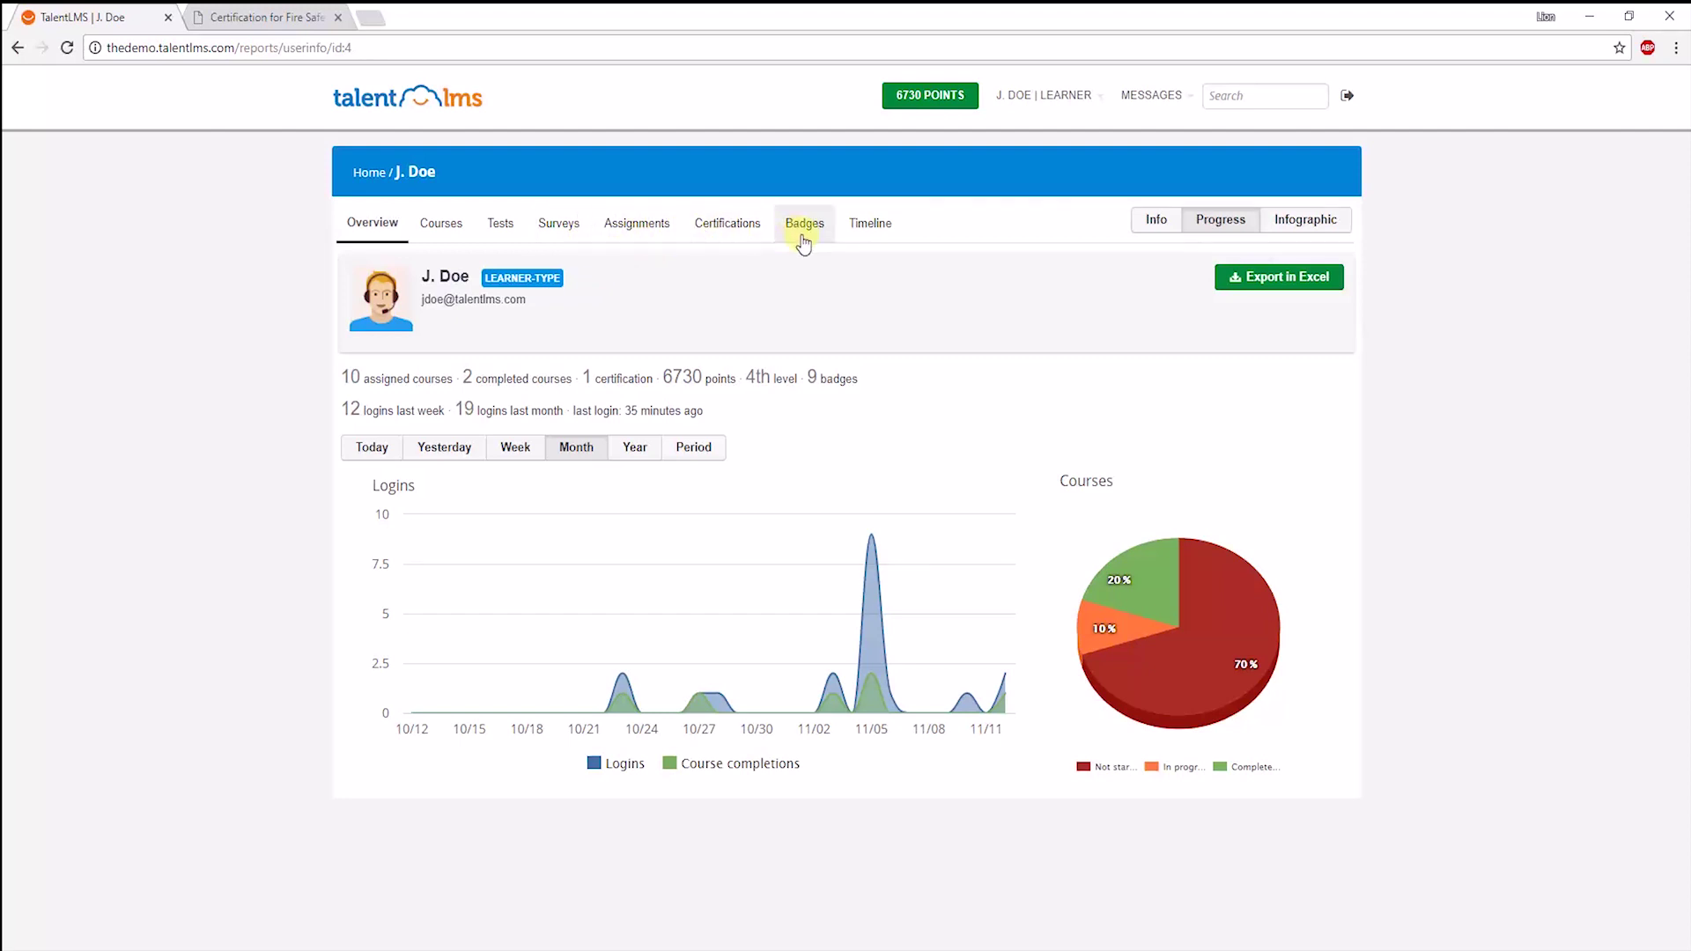
{"action": "left_click", "coordinate": [1309, 226]}
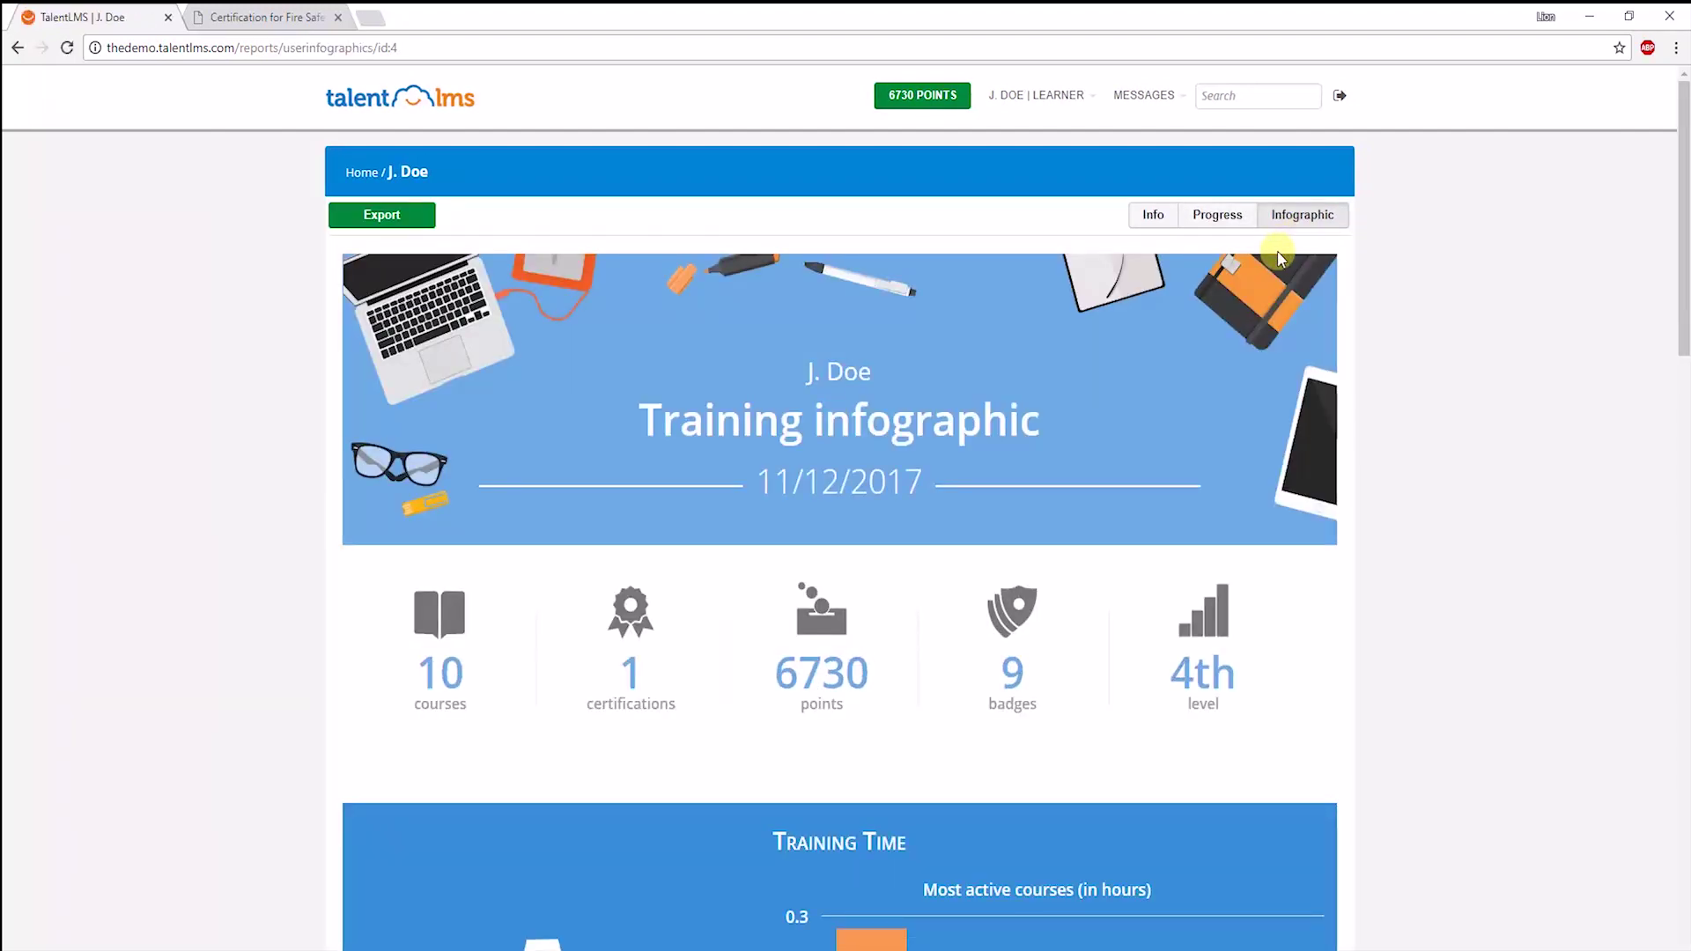
{"action": "scroll", "coordinate": [1240, 294], "scroll_direction": "down", "scroll_amount": 2}
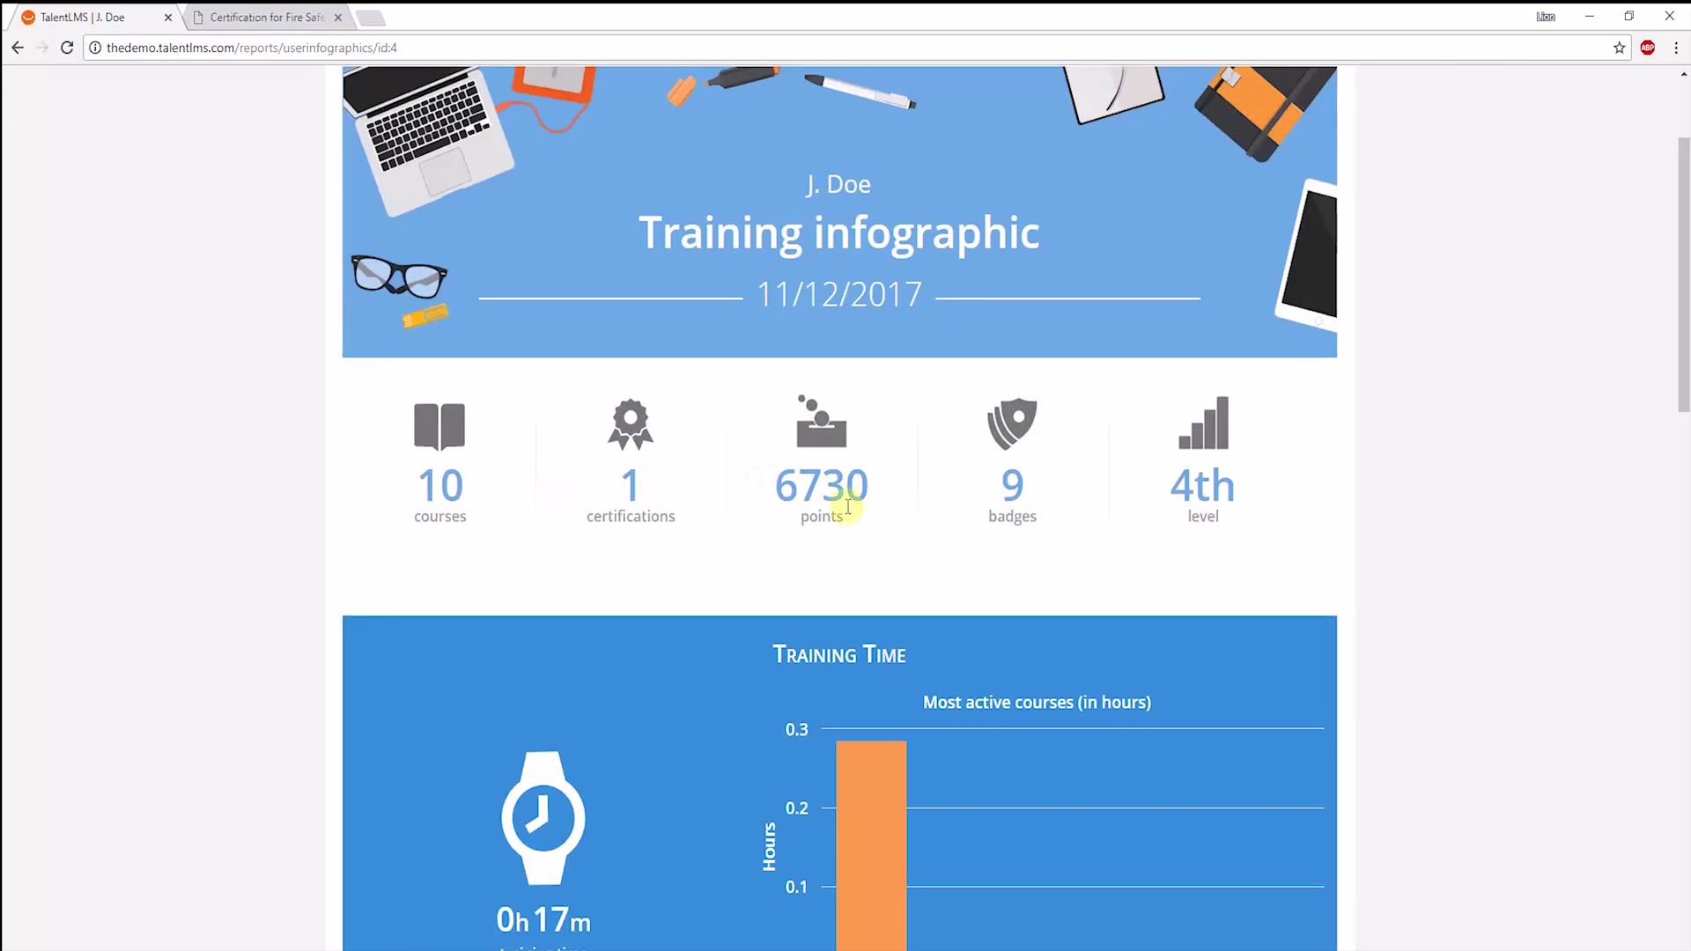
{"action": "scroll", "coordinate": [1108, 478], "scroll_direction": "down", "scroll_amount": 4}
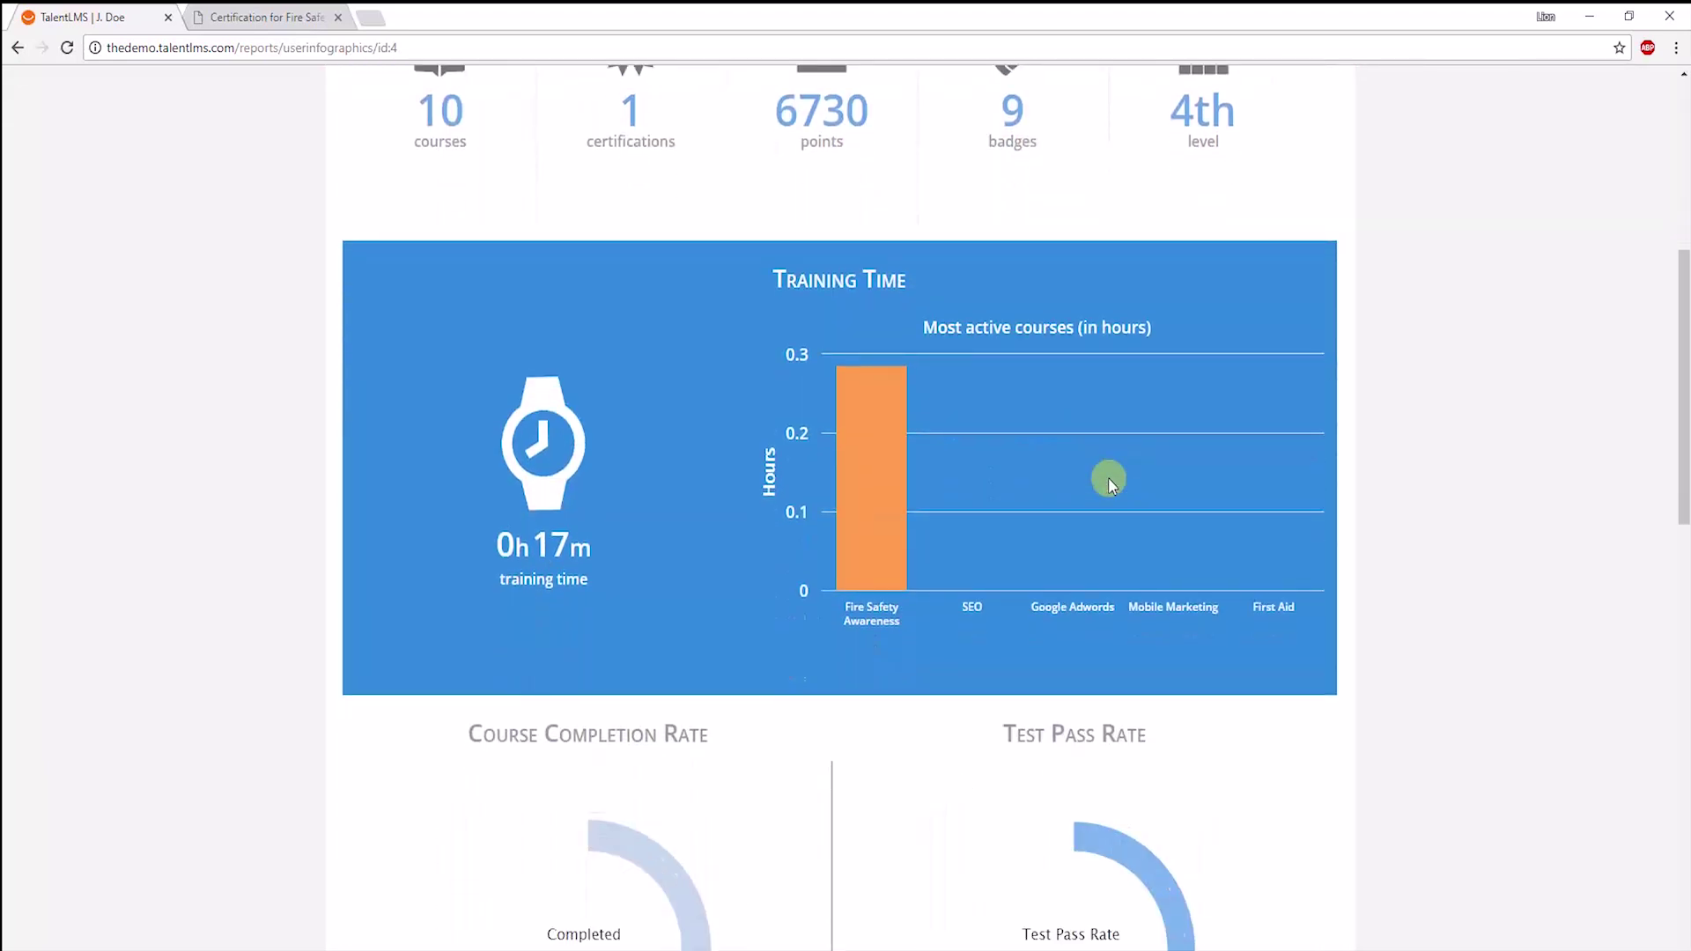
{"action": "scroll", "coordinate": [1033, 340], "scroll_direction": "up", "scroll_amount": 6}
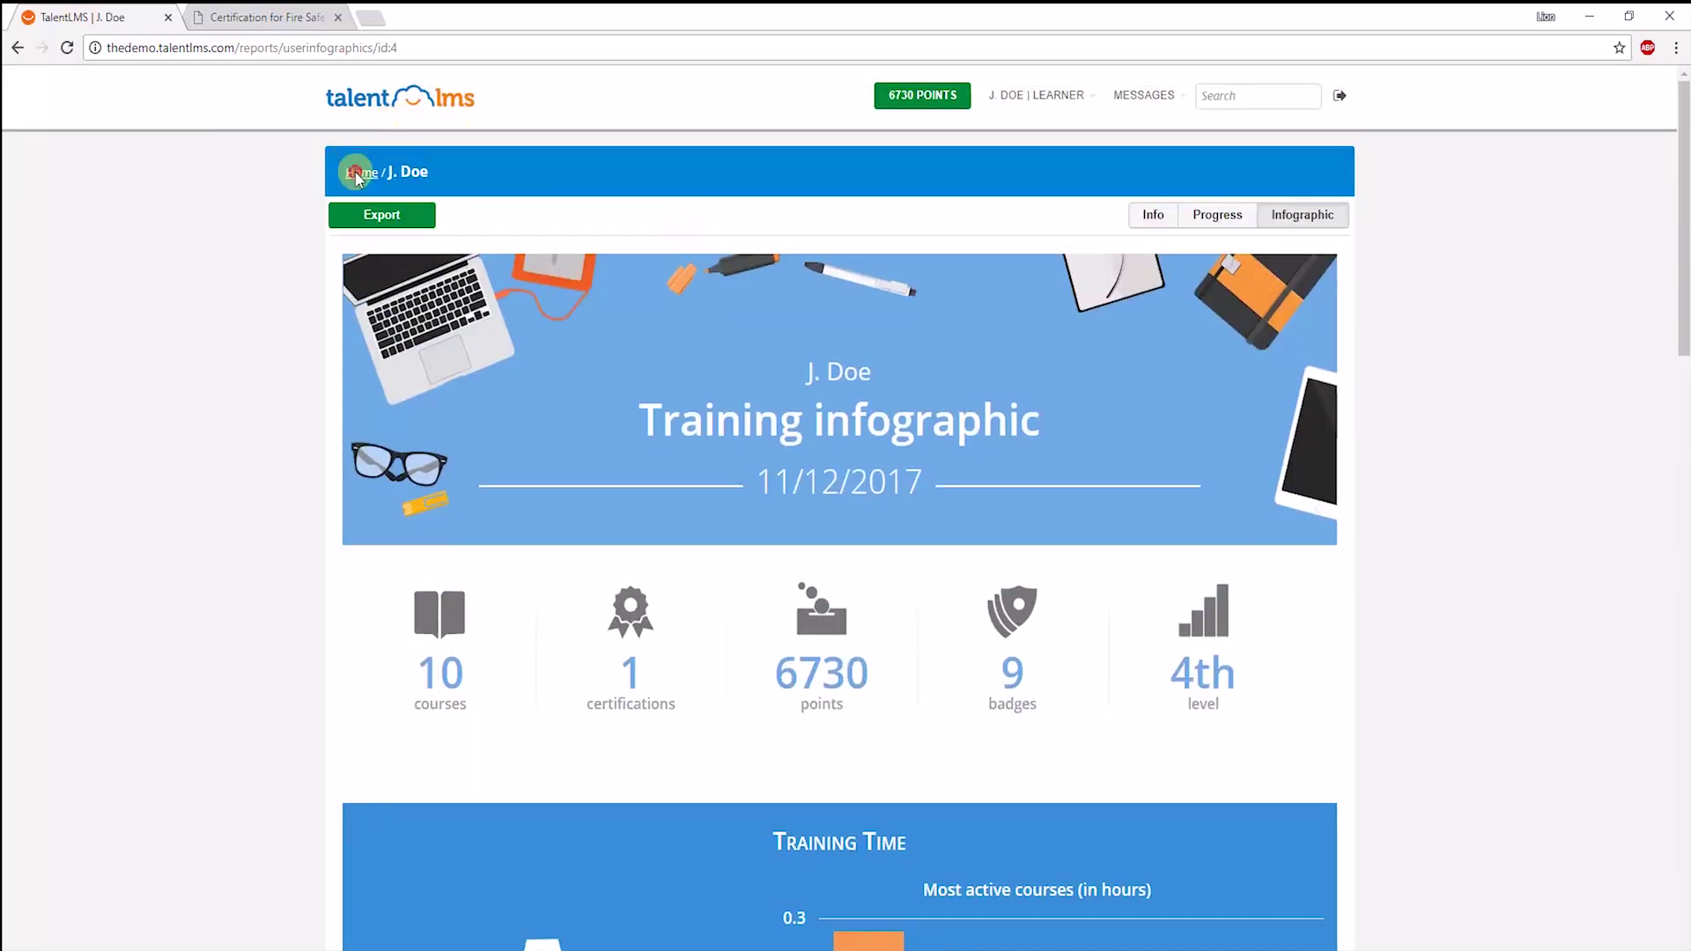
Return to Home and start a new message from the Messages menu.
{"action": "left_click", "coordinate": [357, 173]}
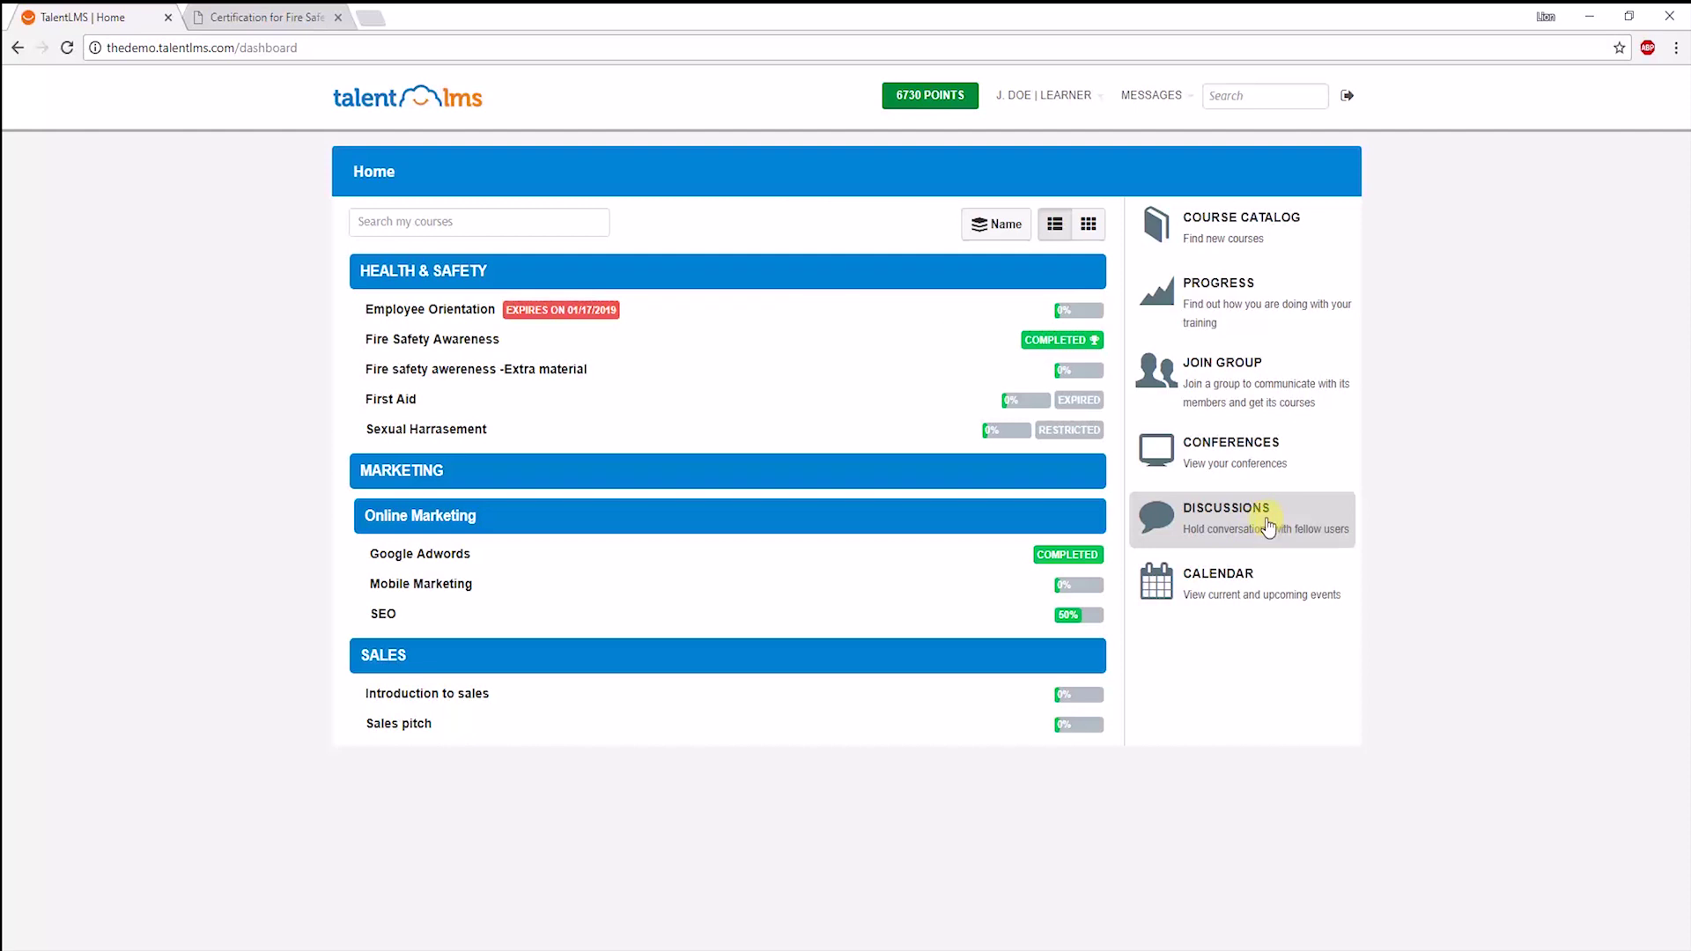
{"action": "left_click", "coordinate": [1154, 98]}
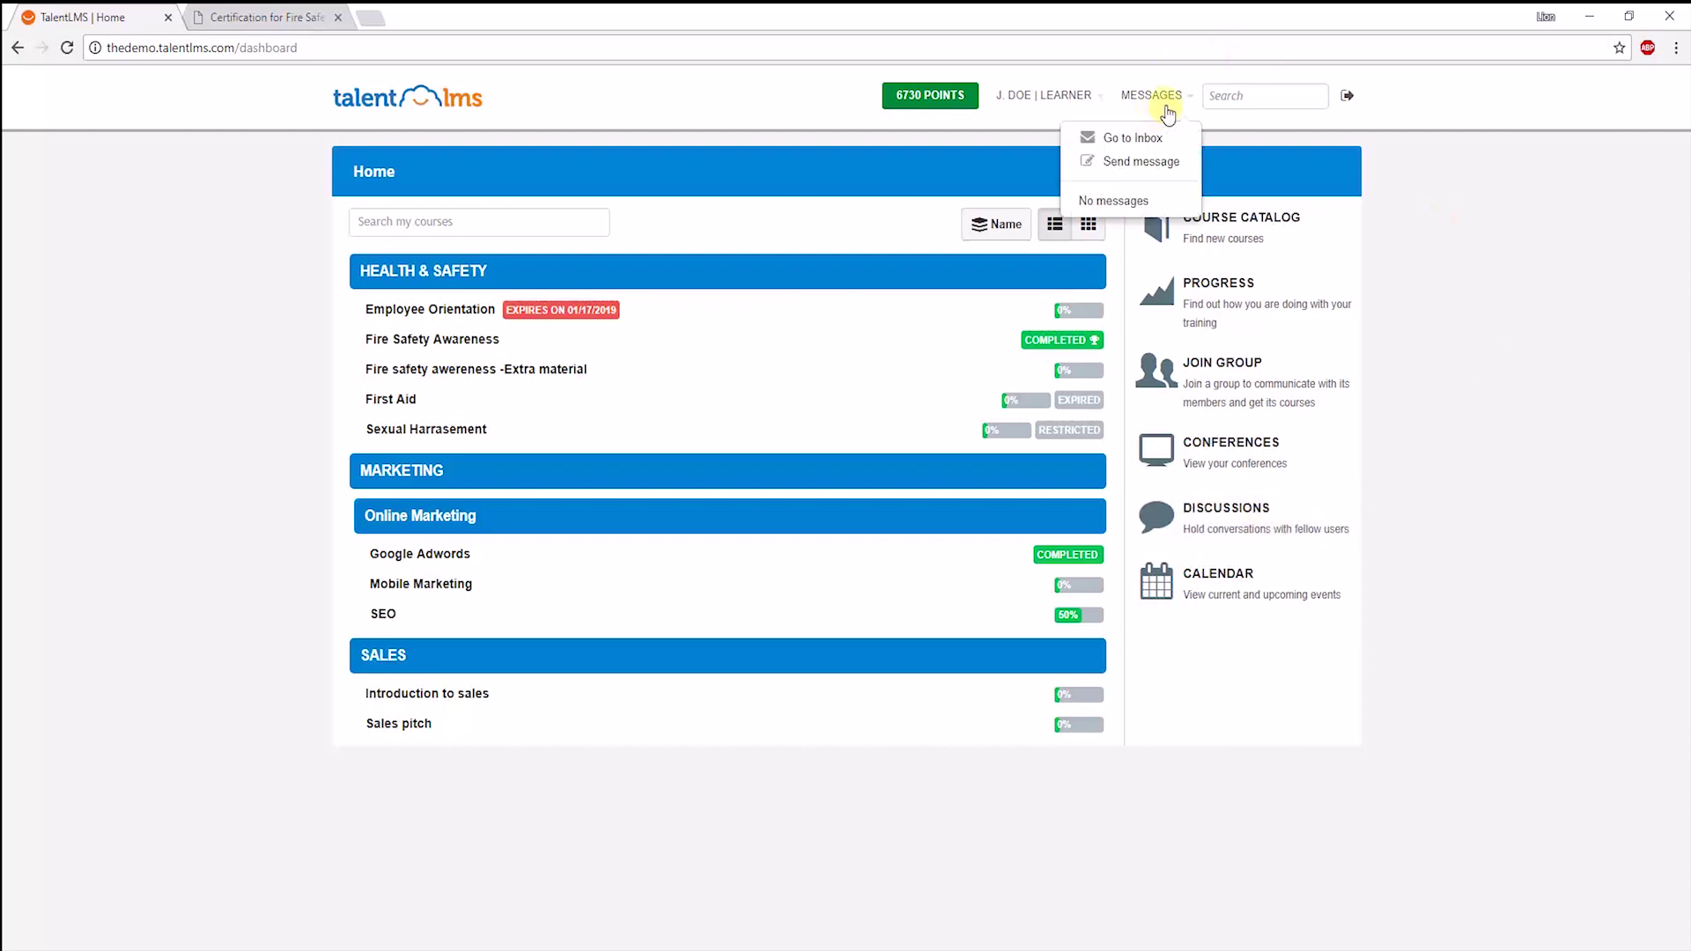
{"action": "left_click", "coordinate": [1142, 161]}
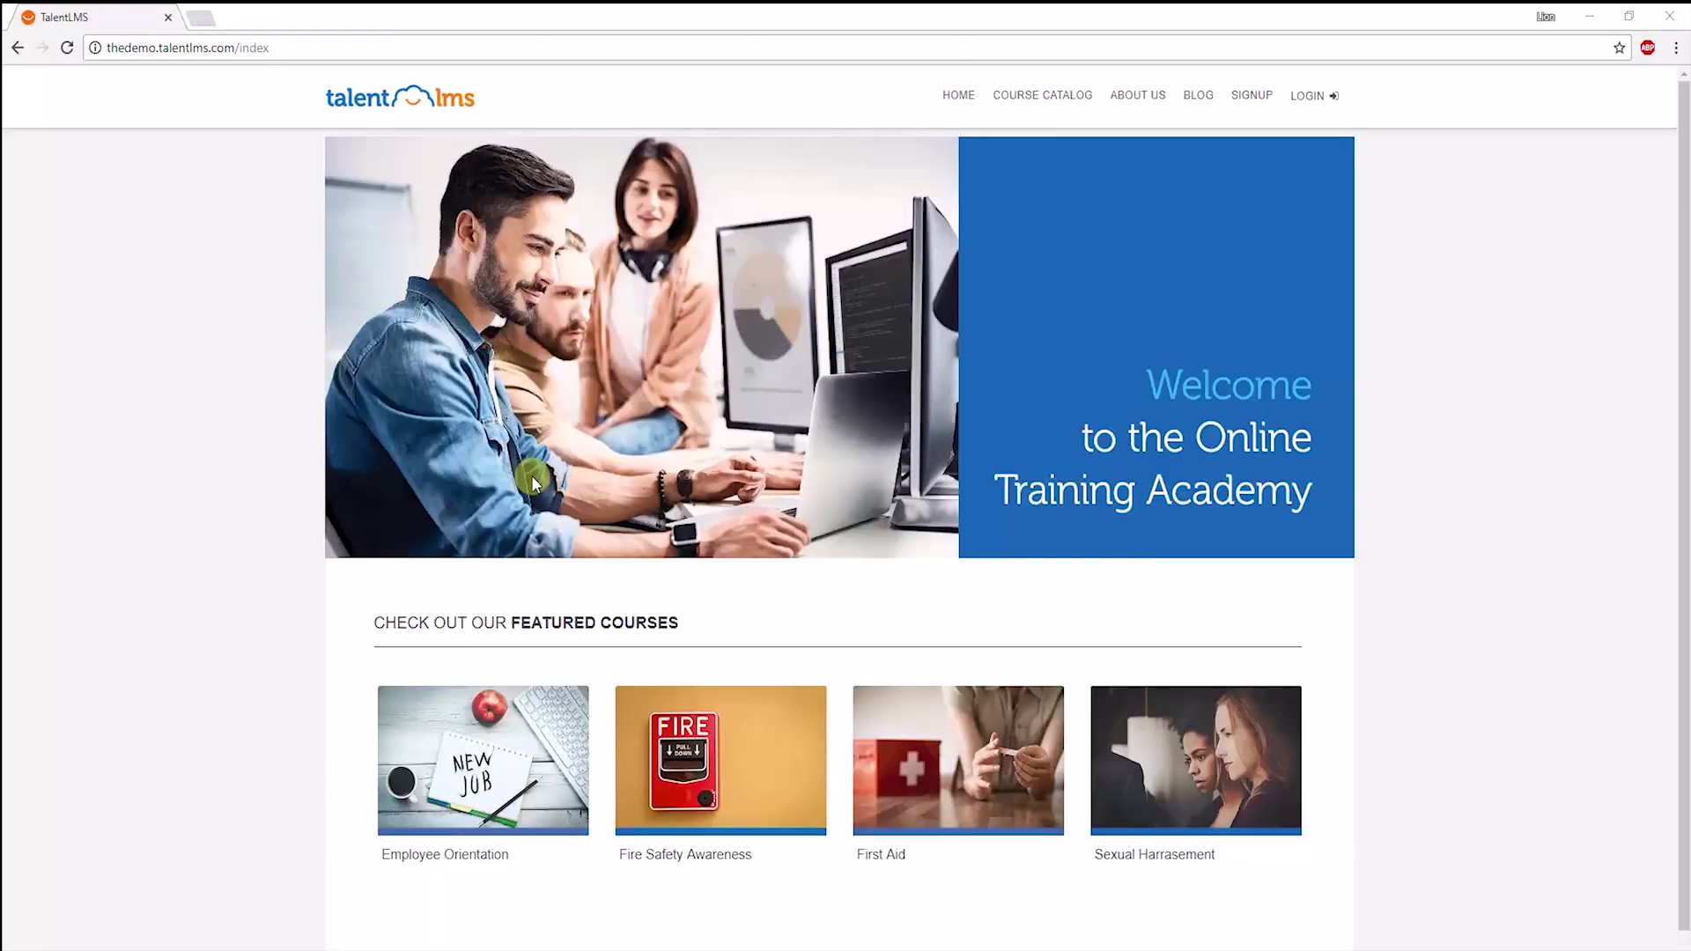
Log in with the instructor's credentials, open Fire Safety Awareness, and list the addable unit types.
{"action": "left_click", "coordinate": [1306, 95]}
{"action": "type", "text": "mary"}
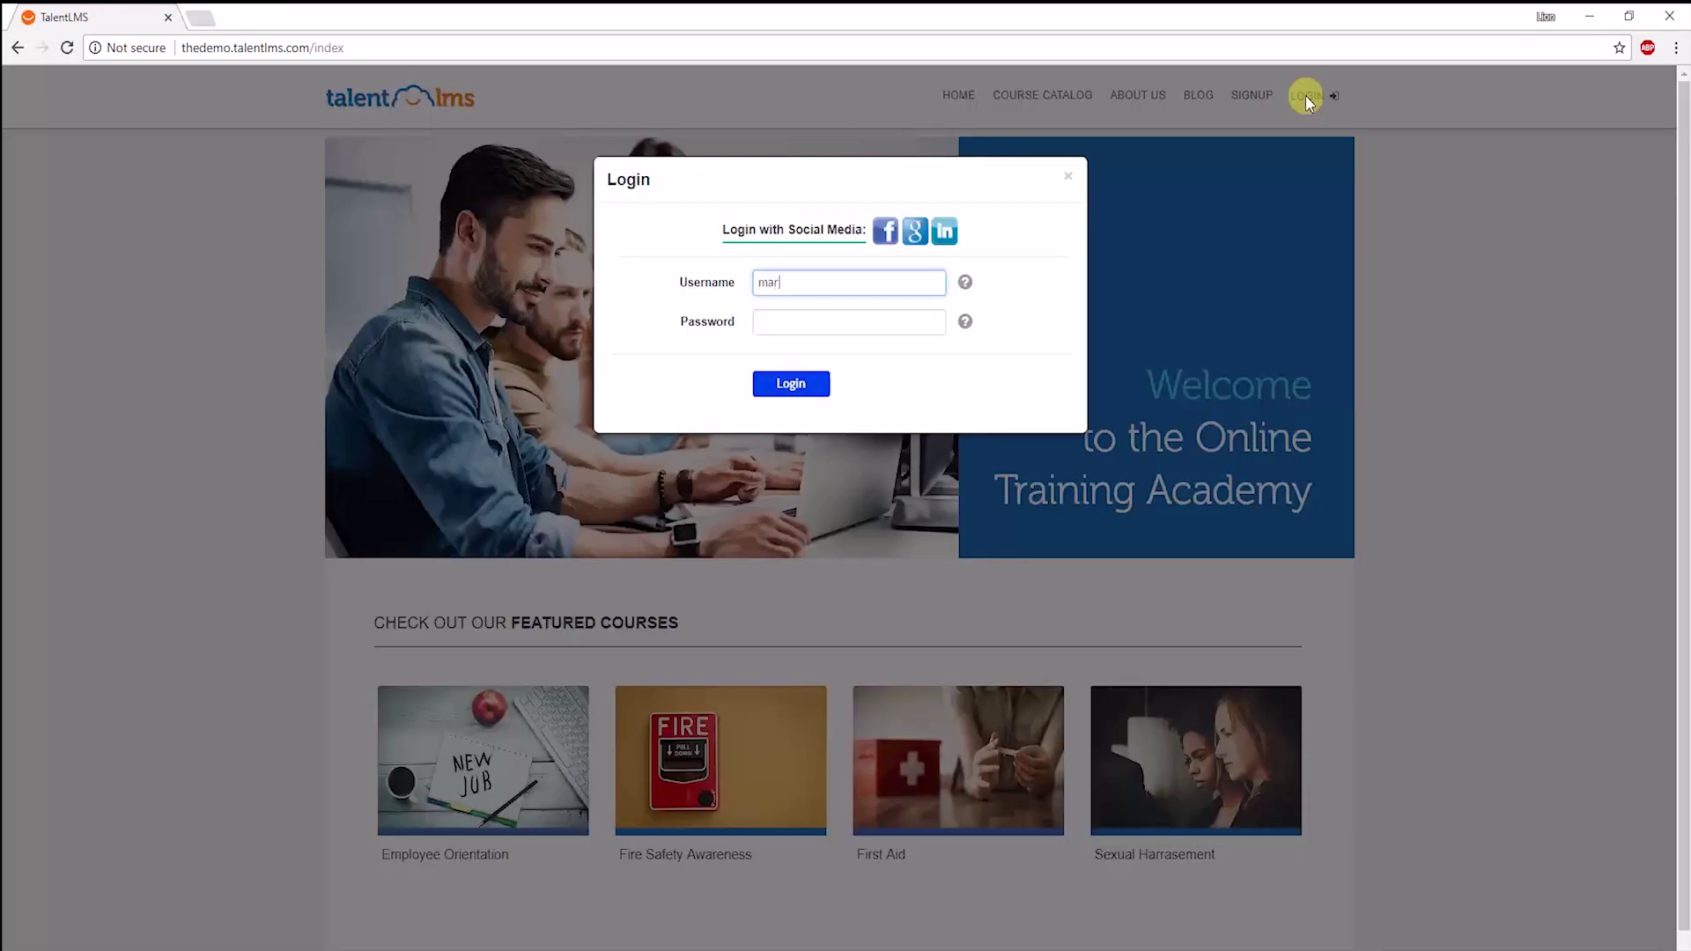
{"action": "key", "text": "Tab"}
{"action": "key", "text": "Return"}
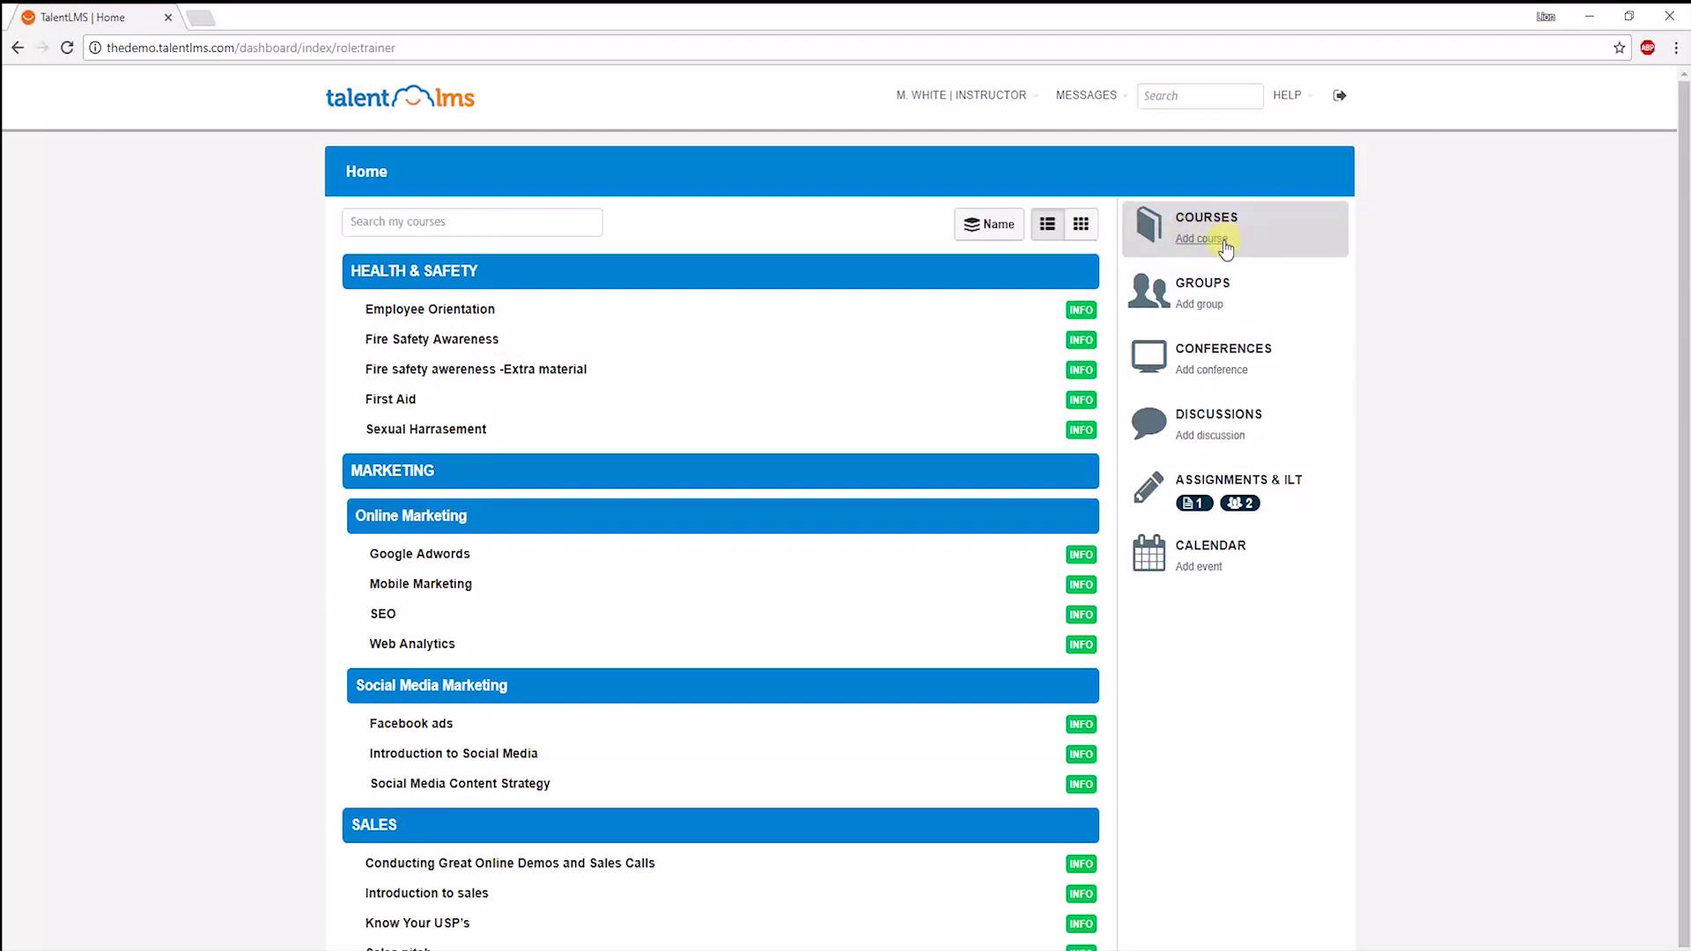
{"action": "left_click", "coordinate": [469, 345]}
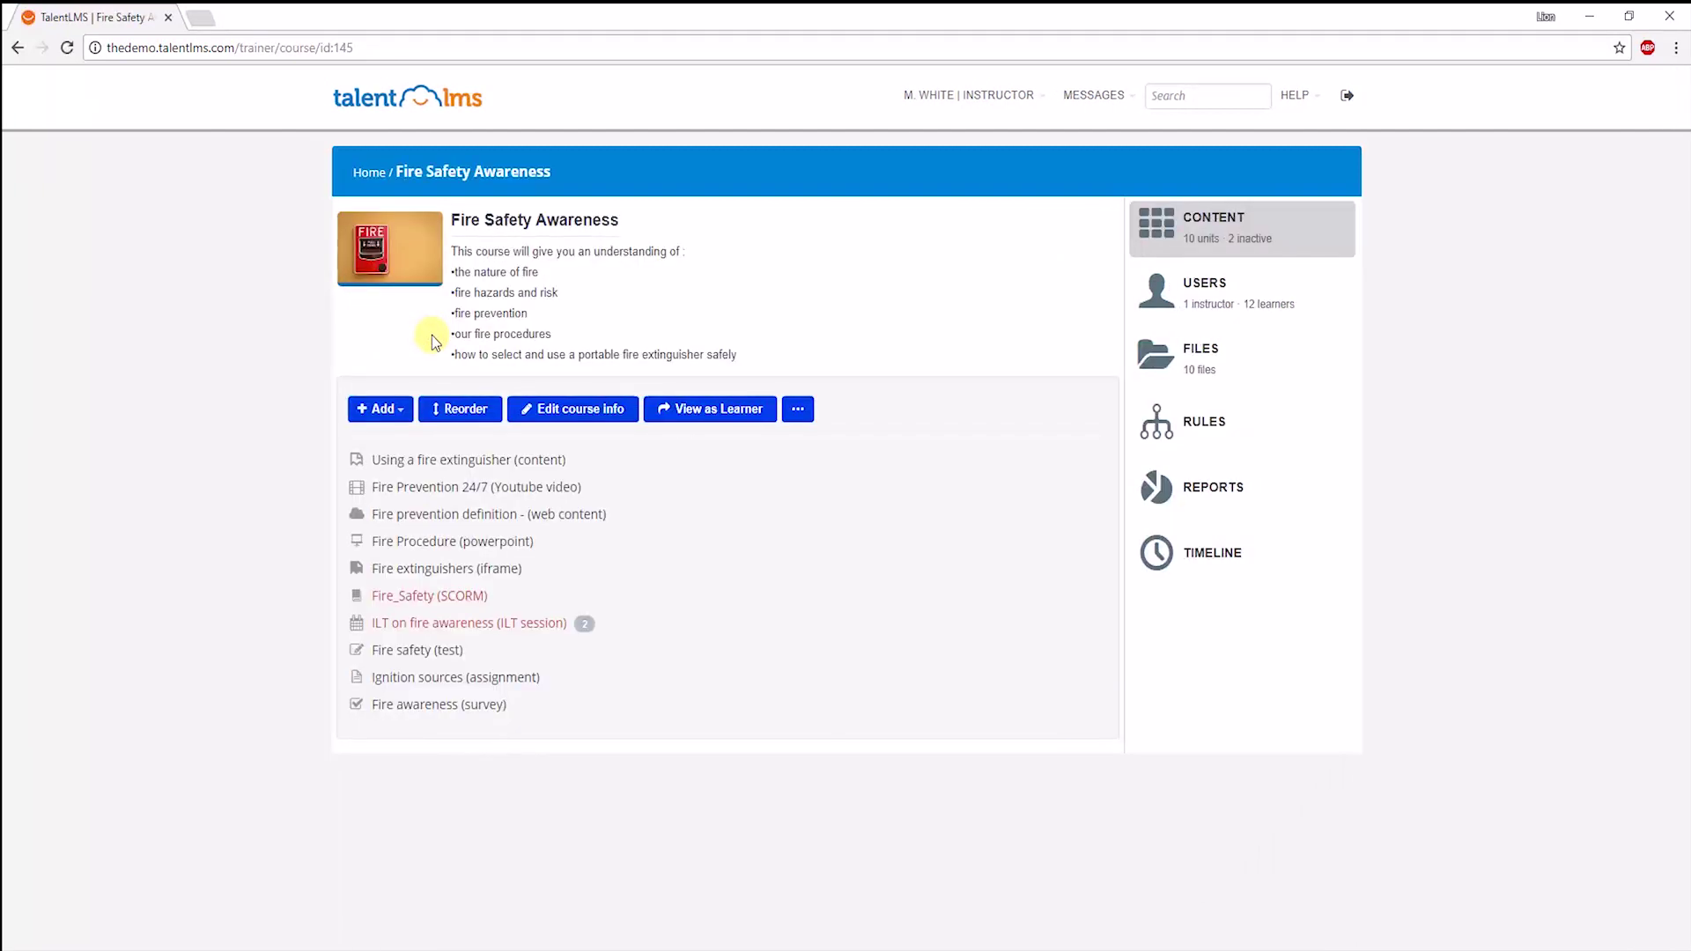
{"action": "left_click", "coordinate": [388, 425]}
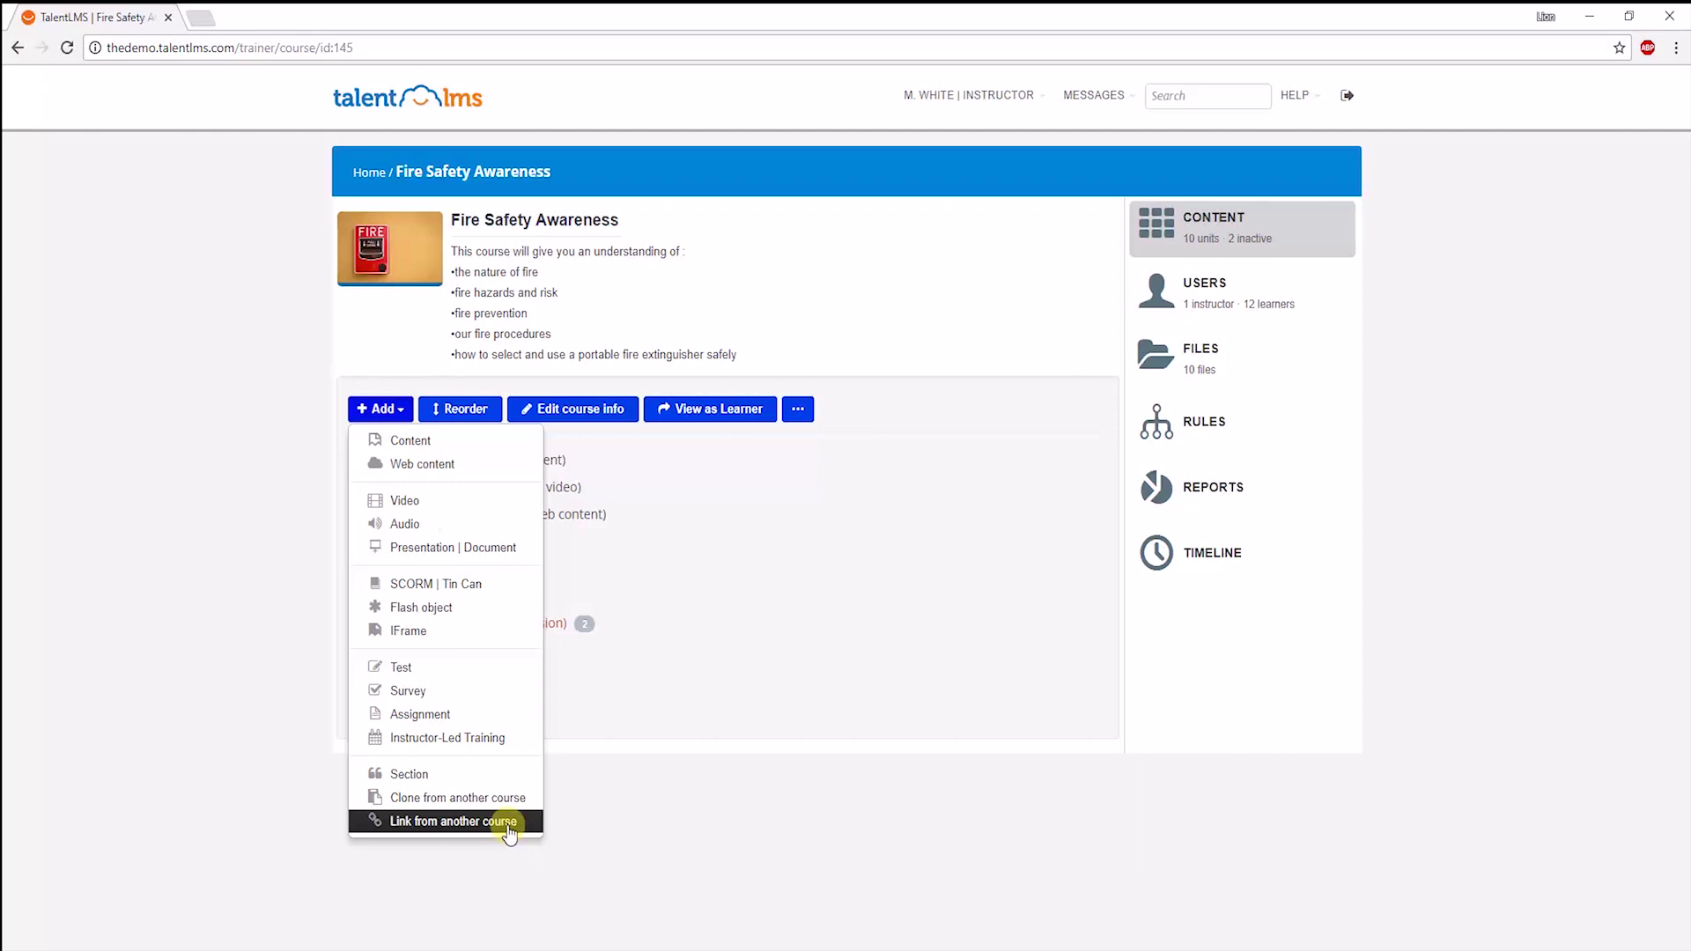
Share Fire Safety Awareness via a public URL, then view its mobile app unit compatibility table.
{"action": "left_click", "coordinate": [535, 356]}
{"action": "left_click", "coordinate": [810, 409]}
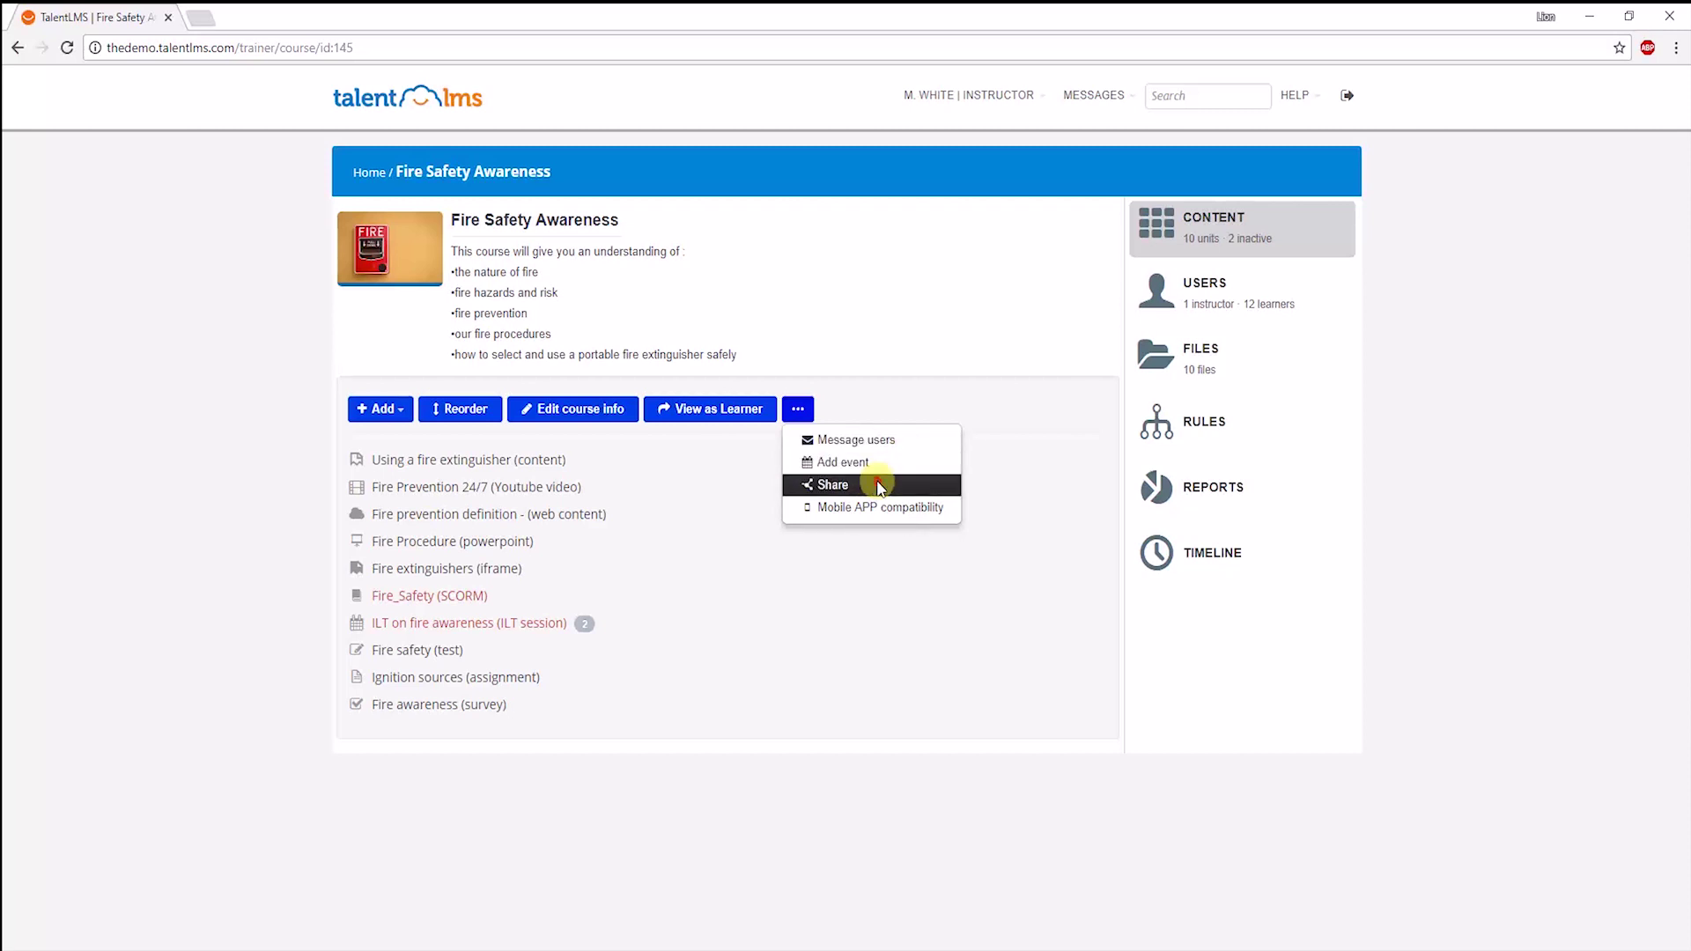
{"action": "left_click", "coordinate": [875, 484]}
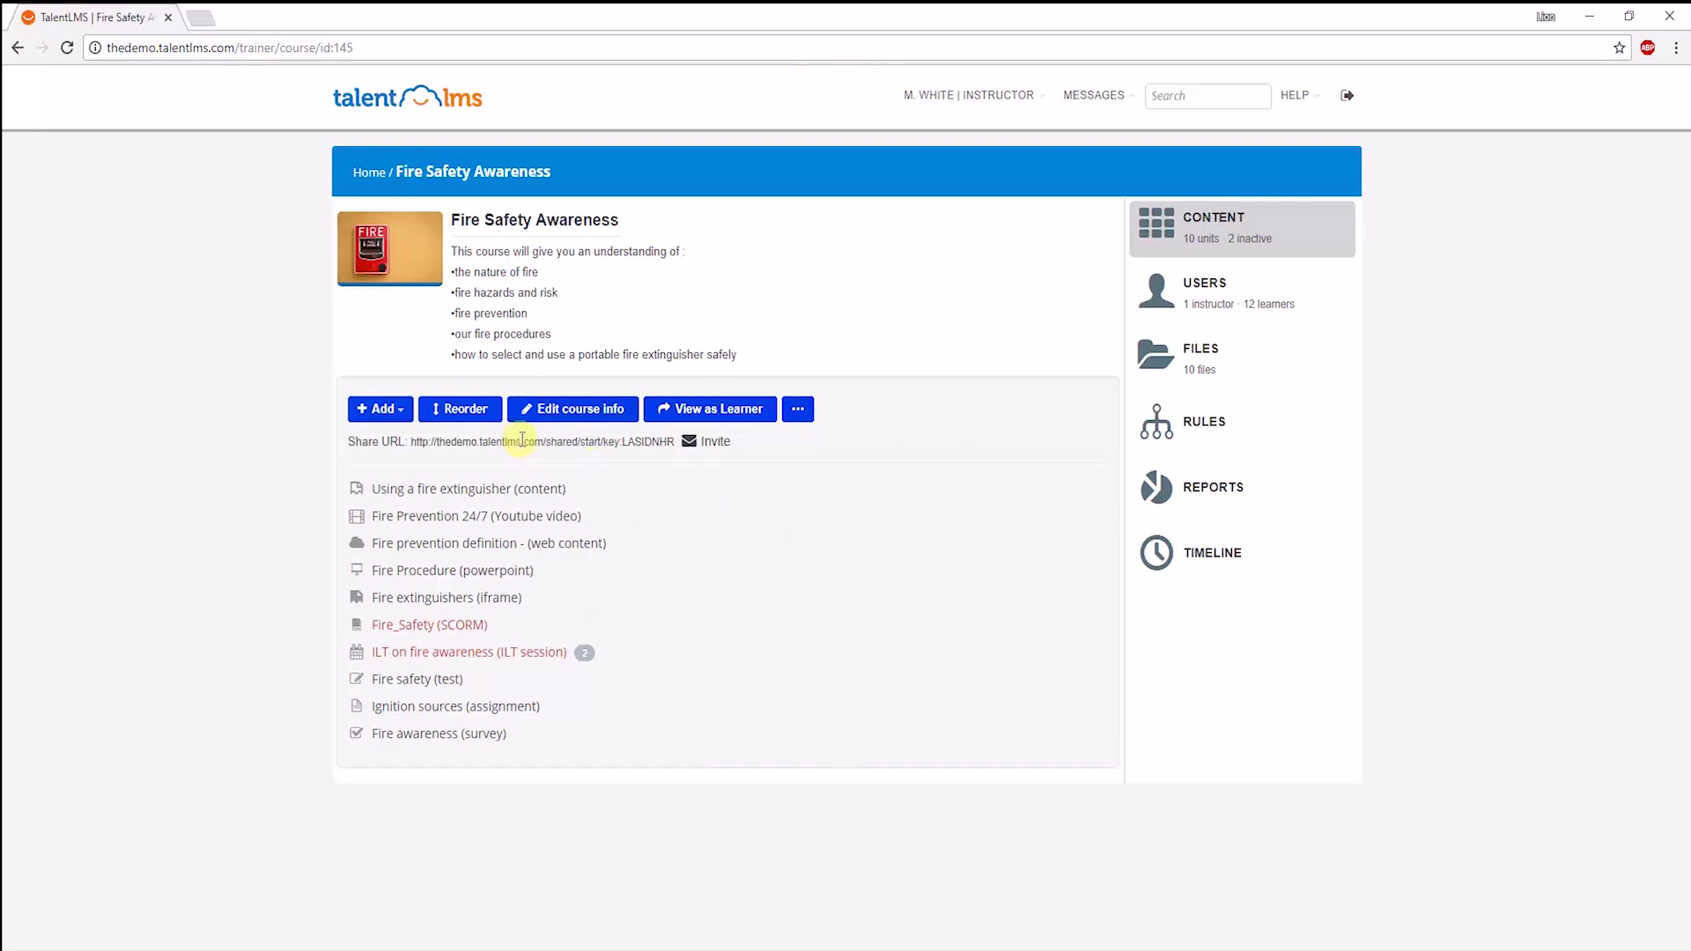
{"action": "left_click", "coordinate": [522, 440]}
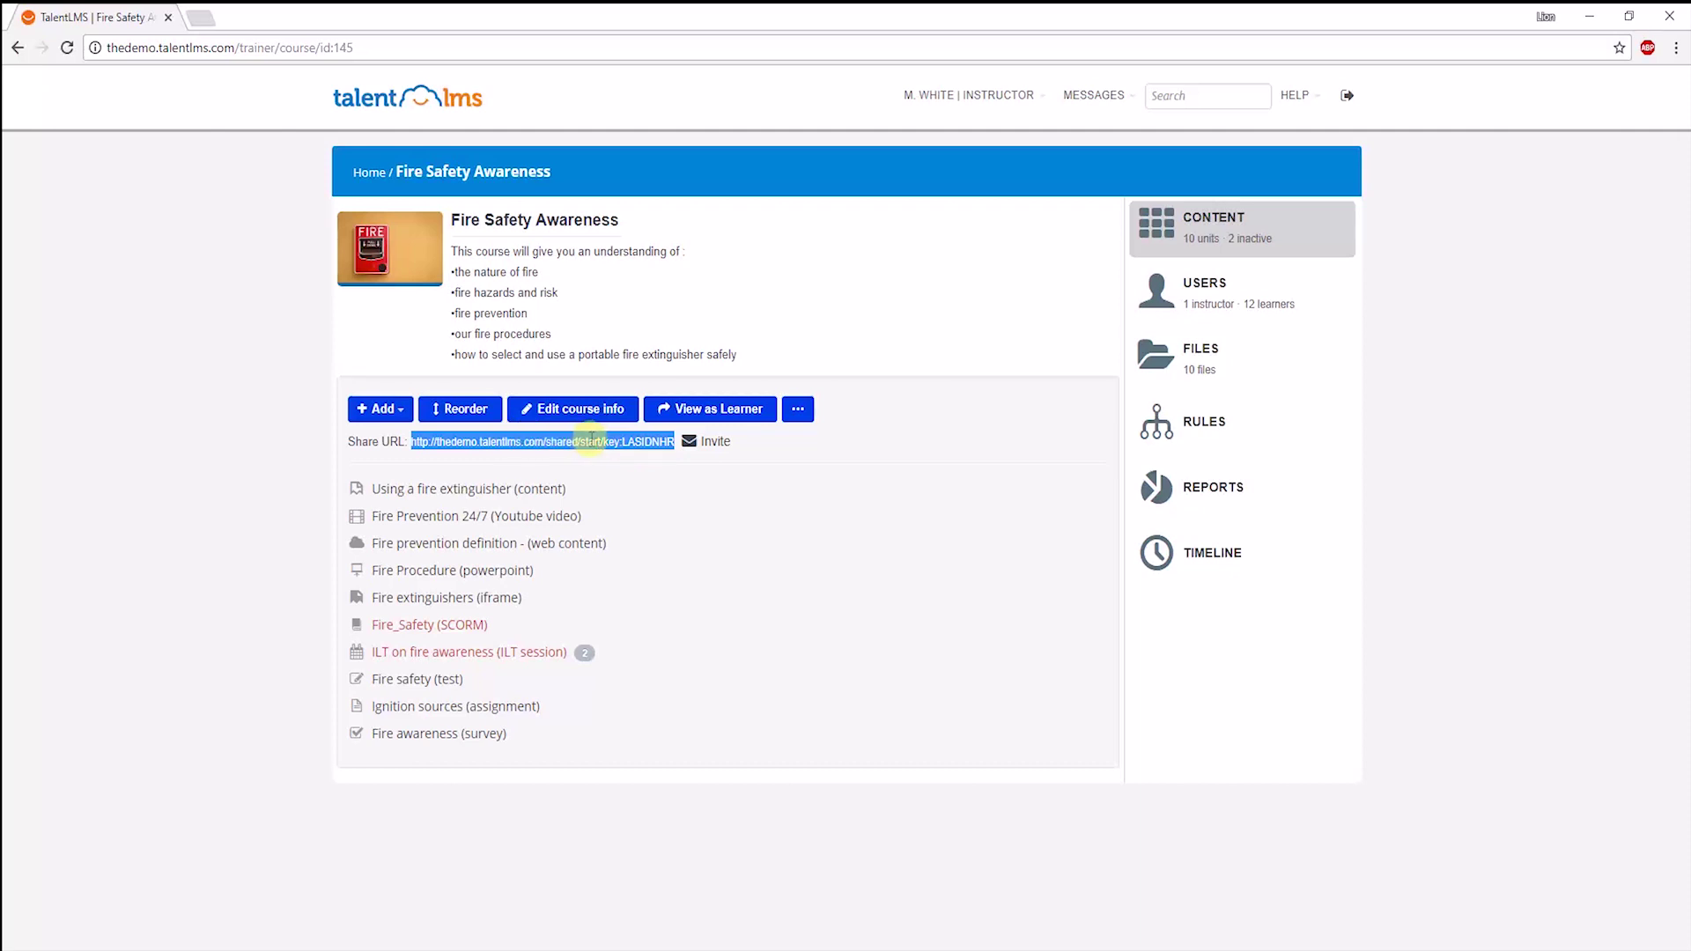
{"action": "left_click", "coordinate": [799, 413]}
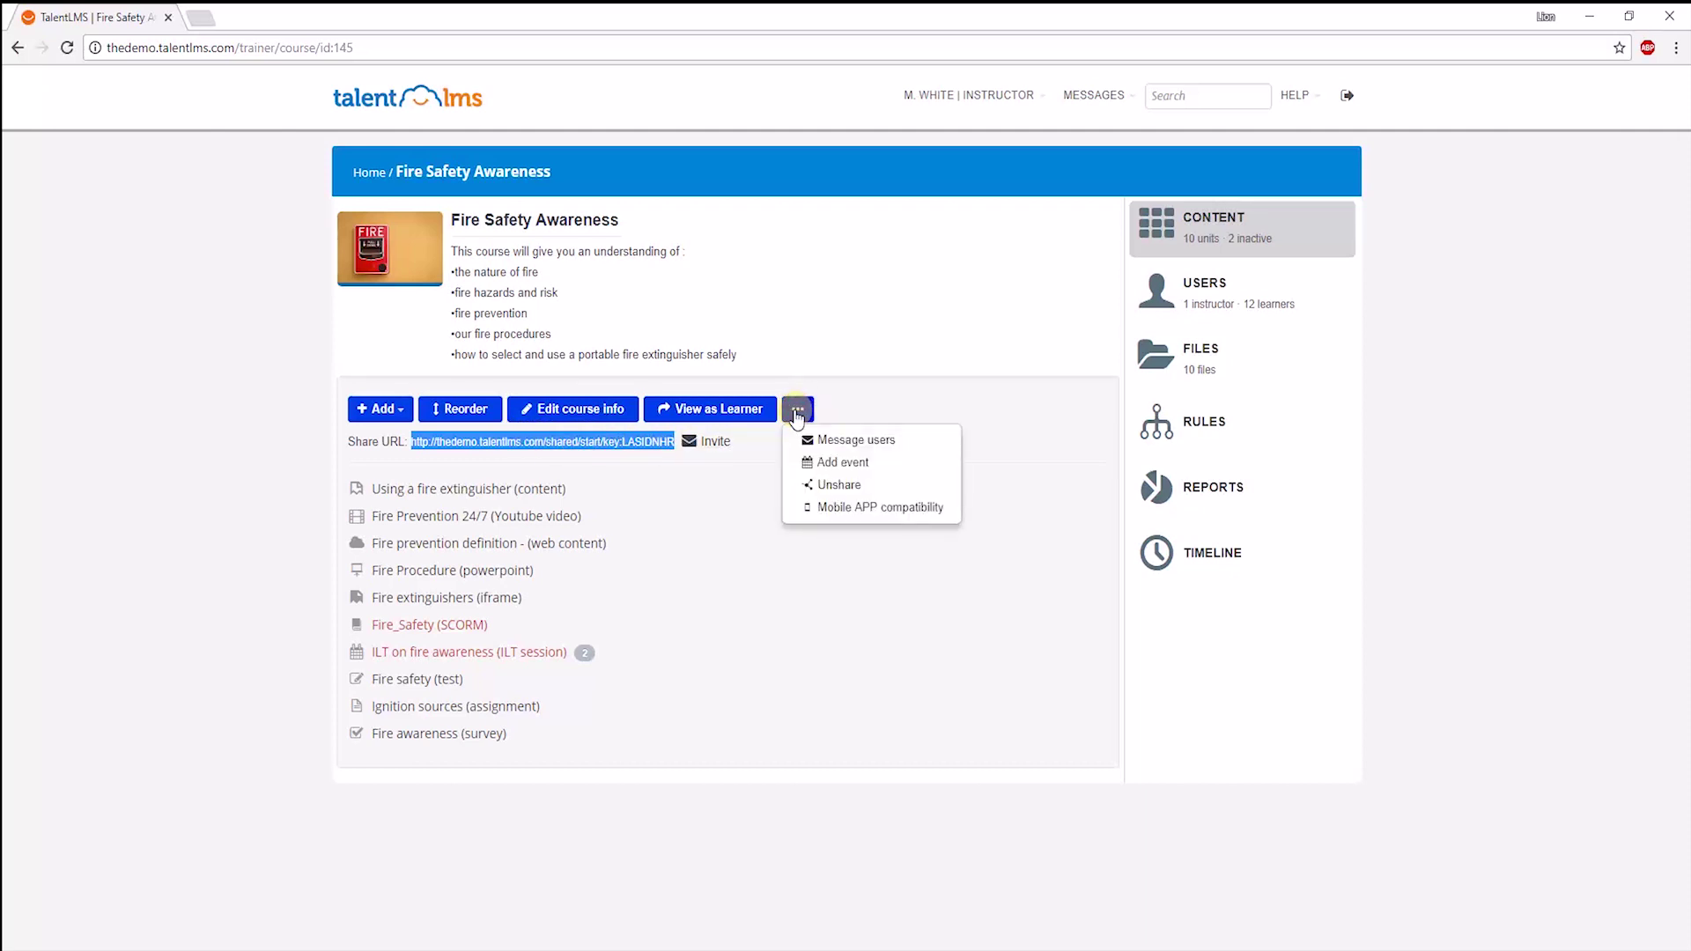
{"action": "left_click", "coordinate": [863, 508]}
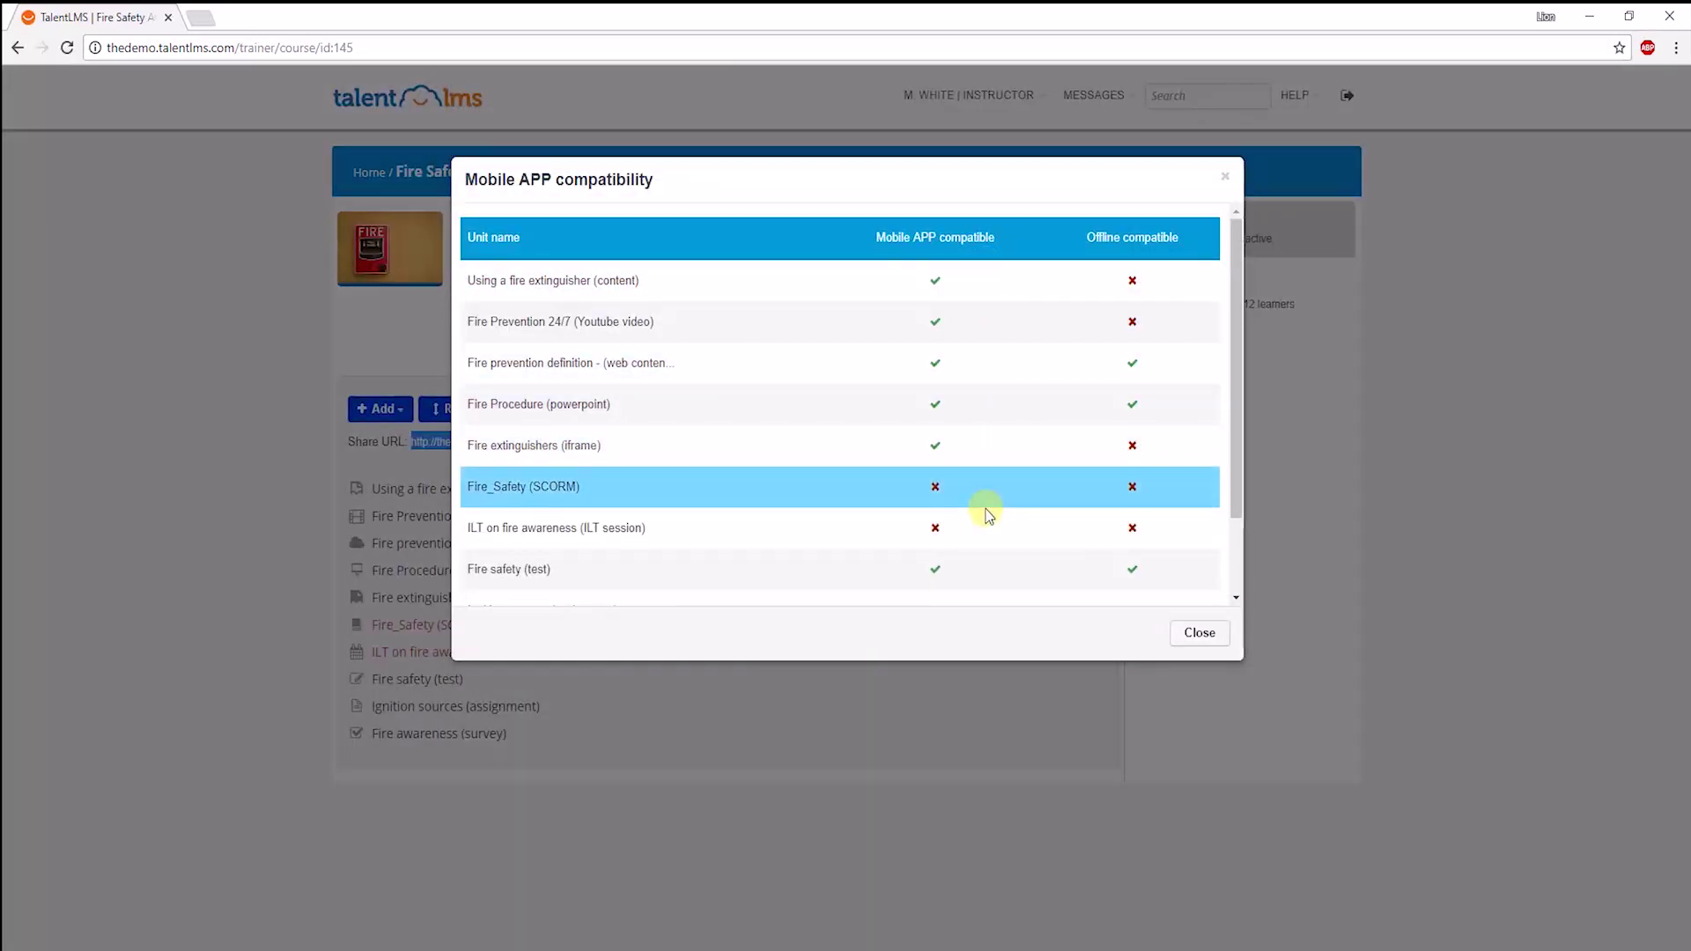
Inspect the course rules, leaving traversal at None and completion on certain units.
{"action": "left_click", "coordinate": [1198, 633]}
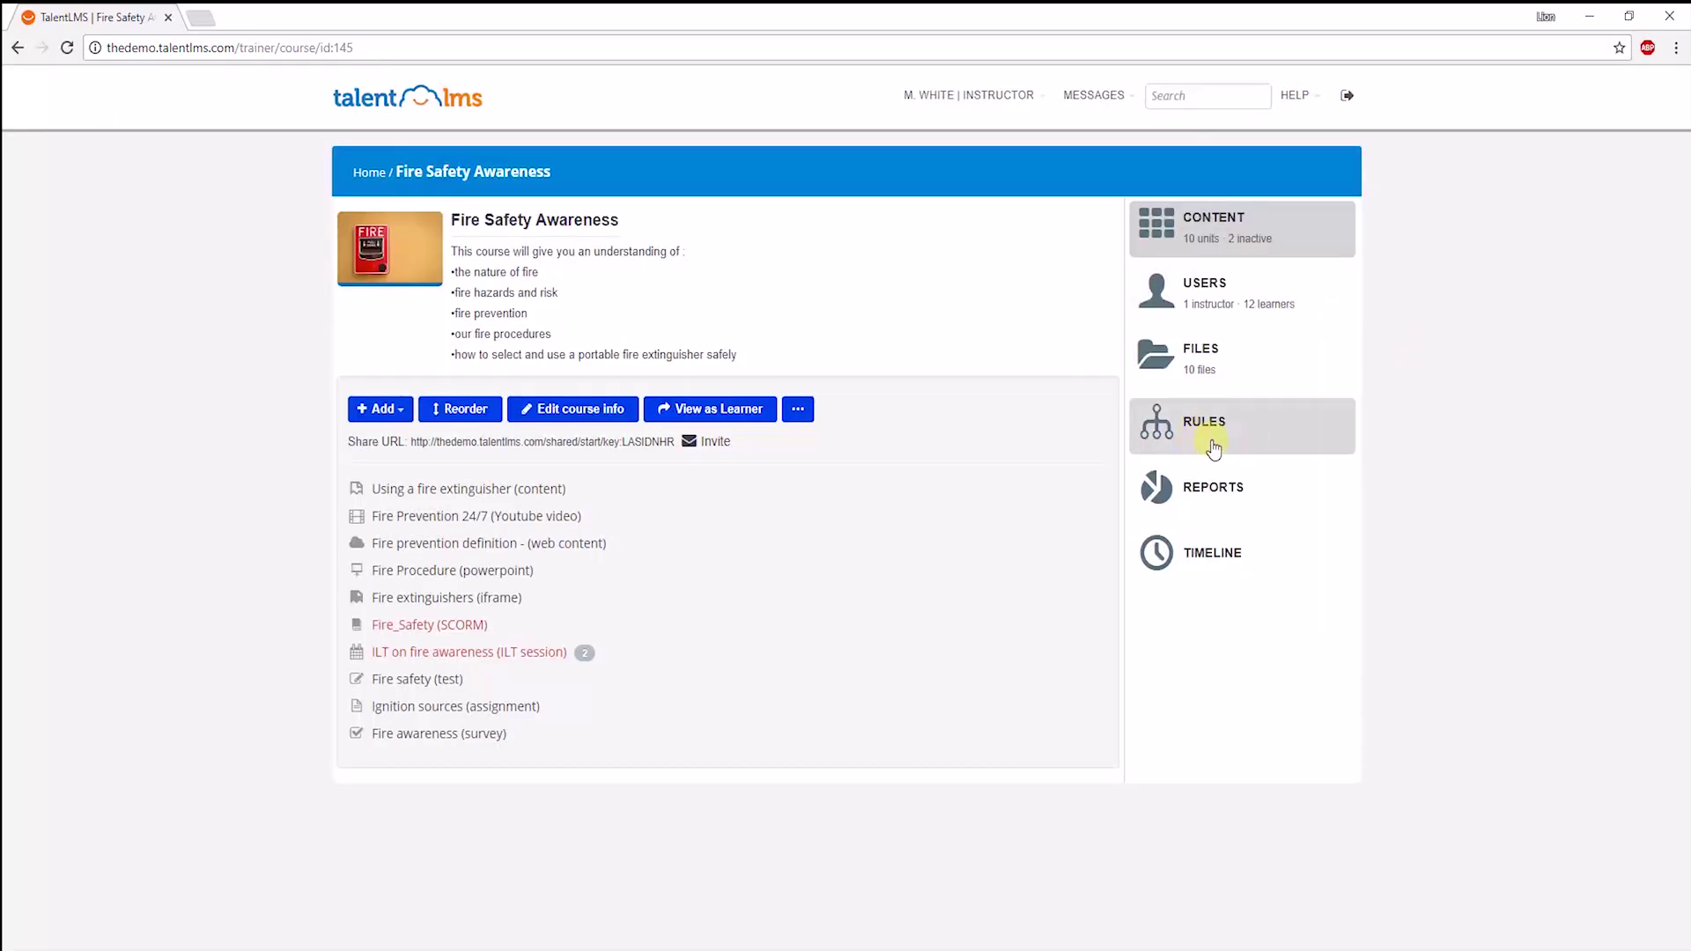
{"action": "left_click", "coordinate": [1217, 442]}
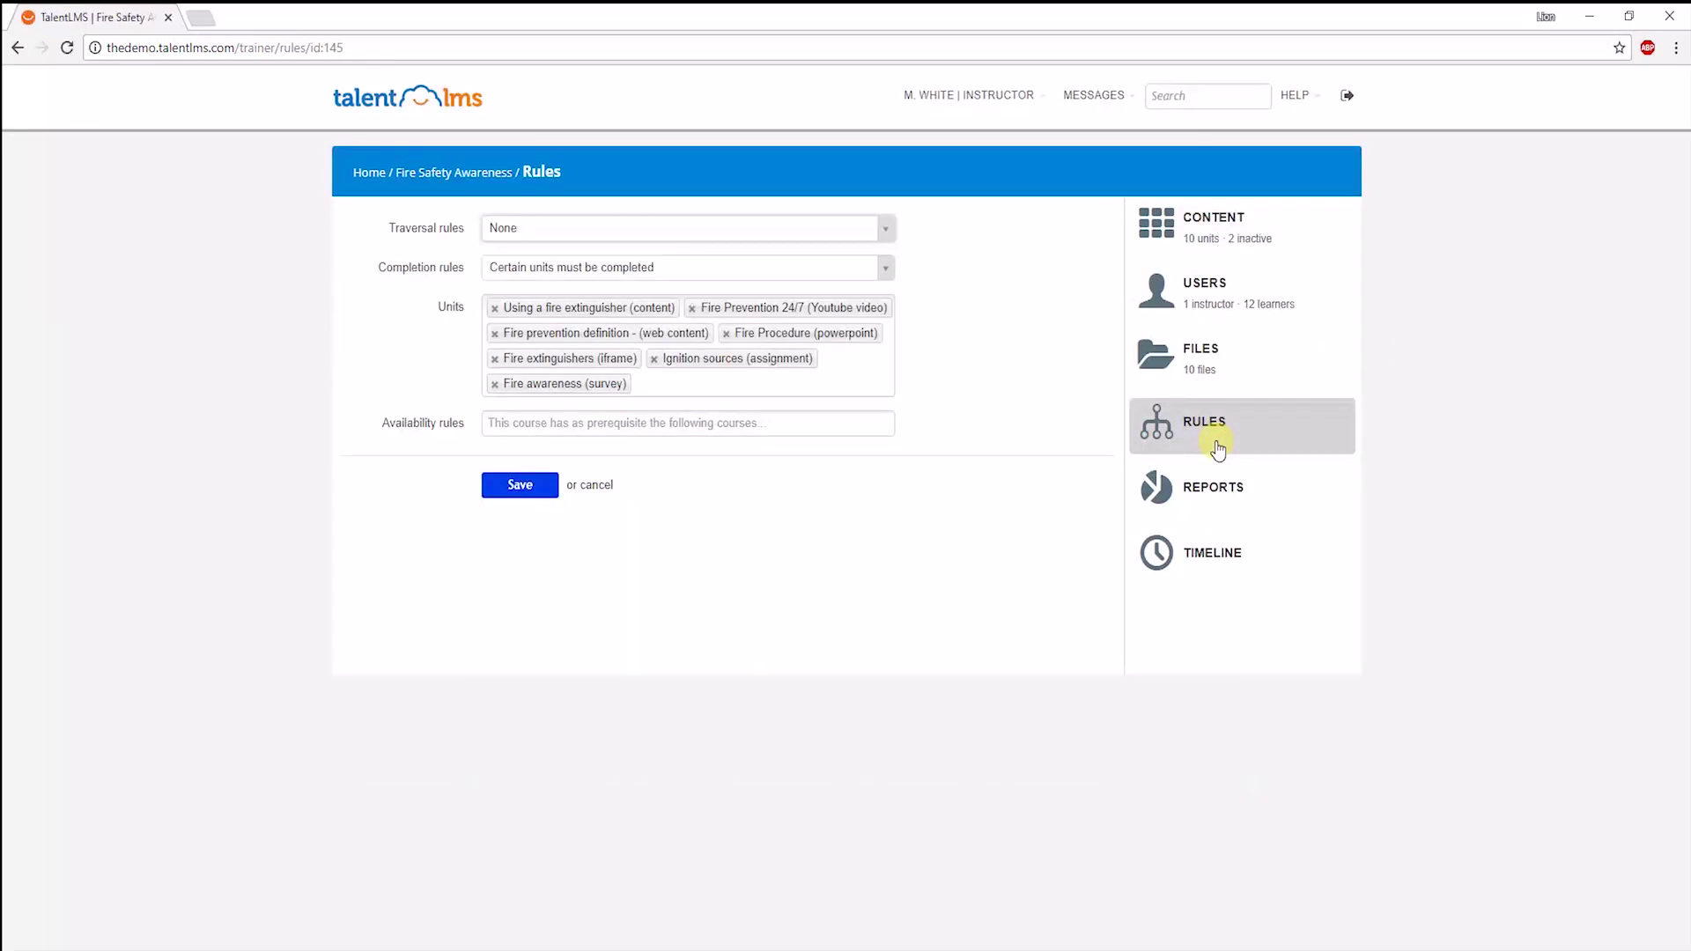
{"action": "left_click", "coordinate": [536, 233]}
{"action": "left_click", "coordinate": [538, 259]}
{"action": "left_click", "coordinate": [581, 268]}
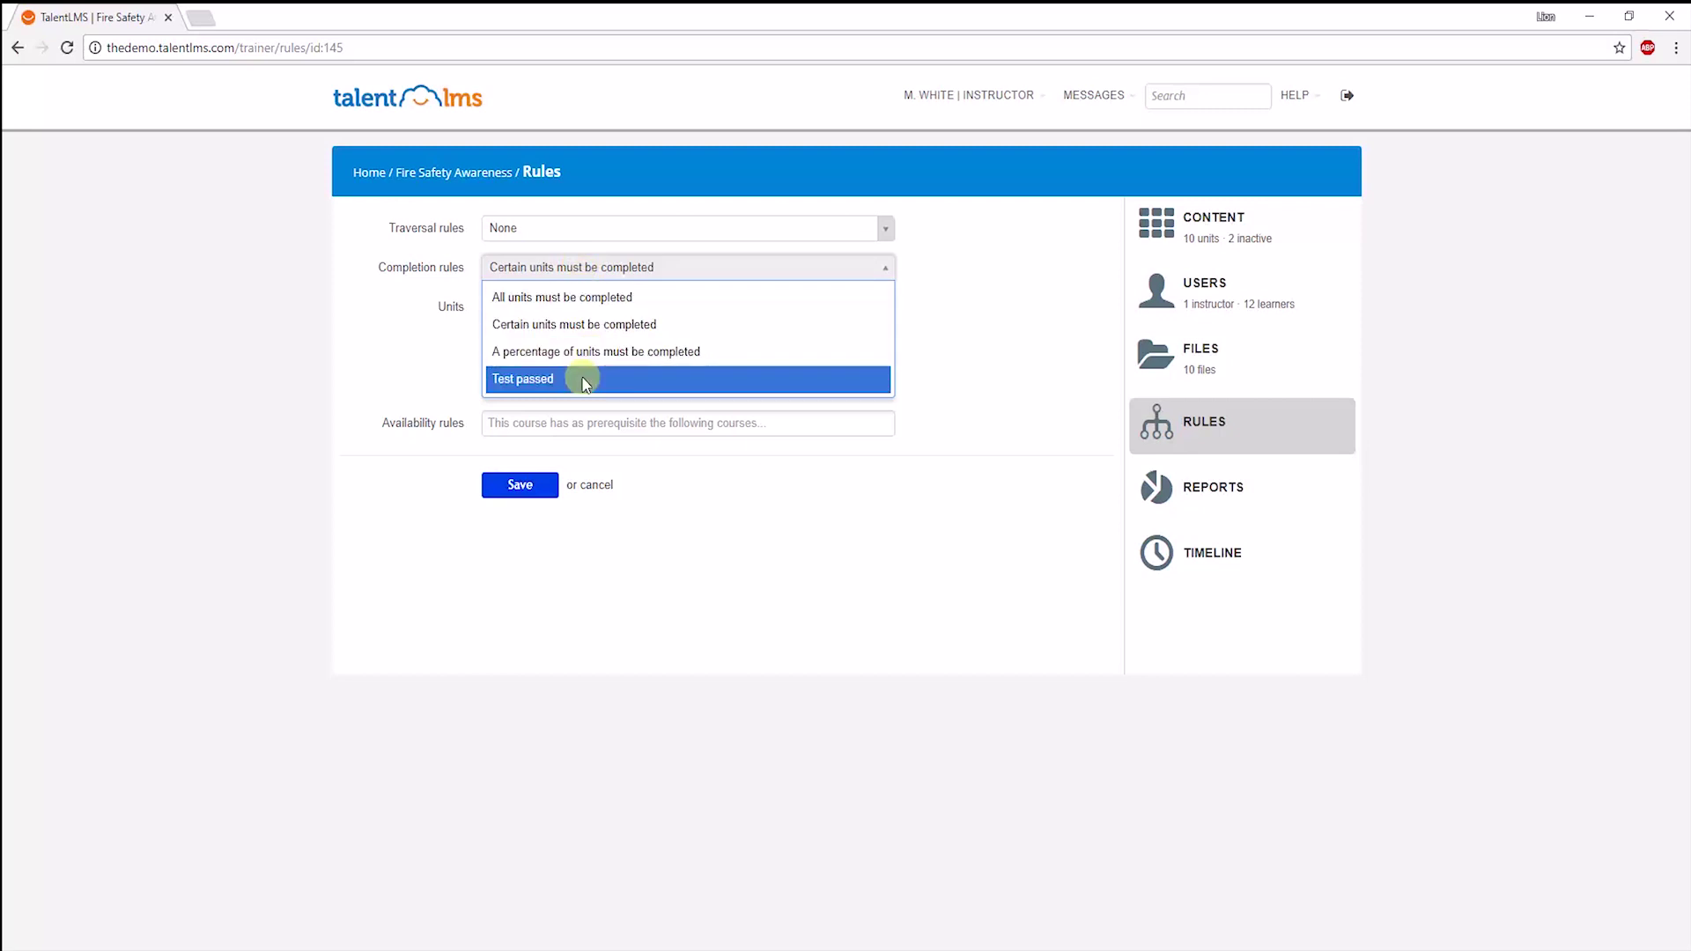
{"action": "left_click", "coordinate": [296, 403]}
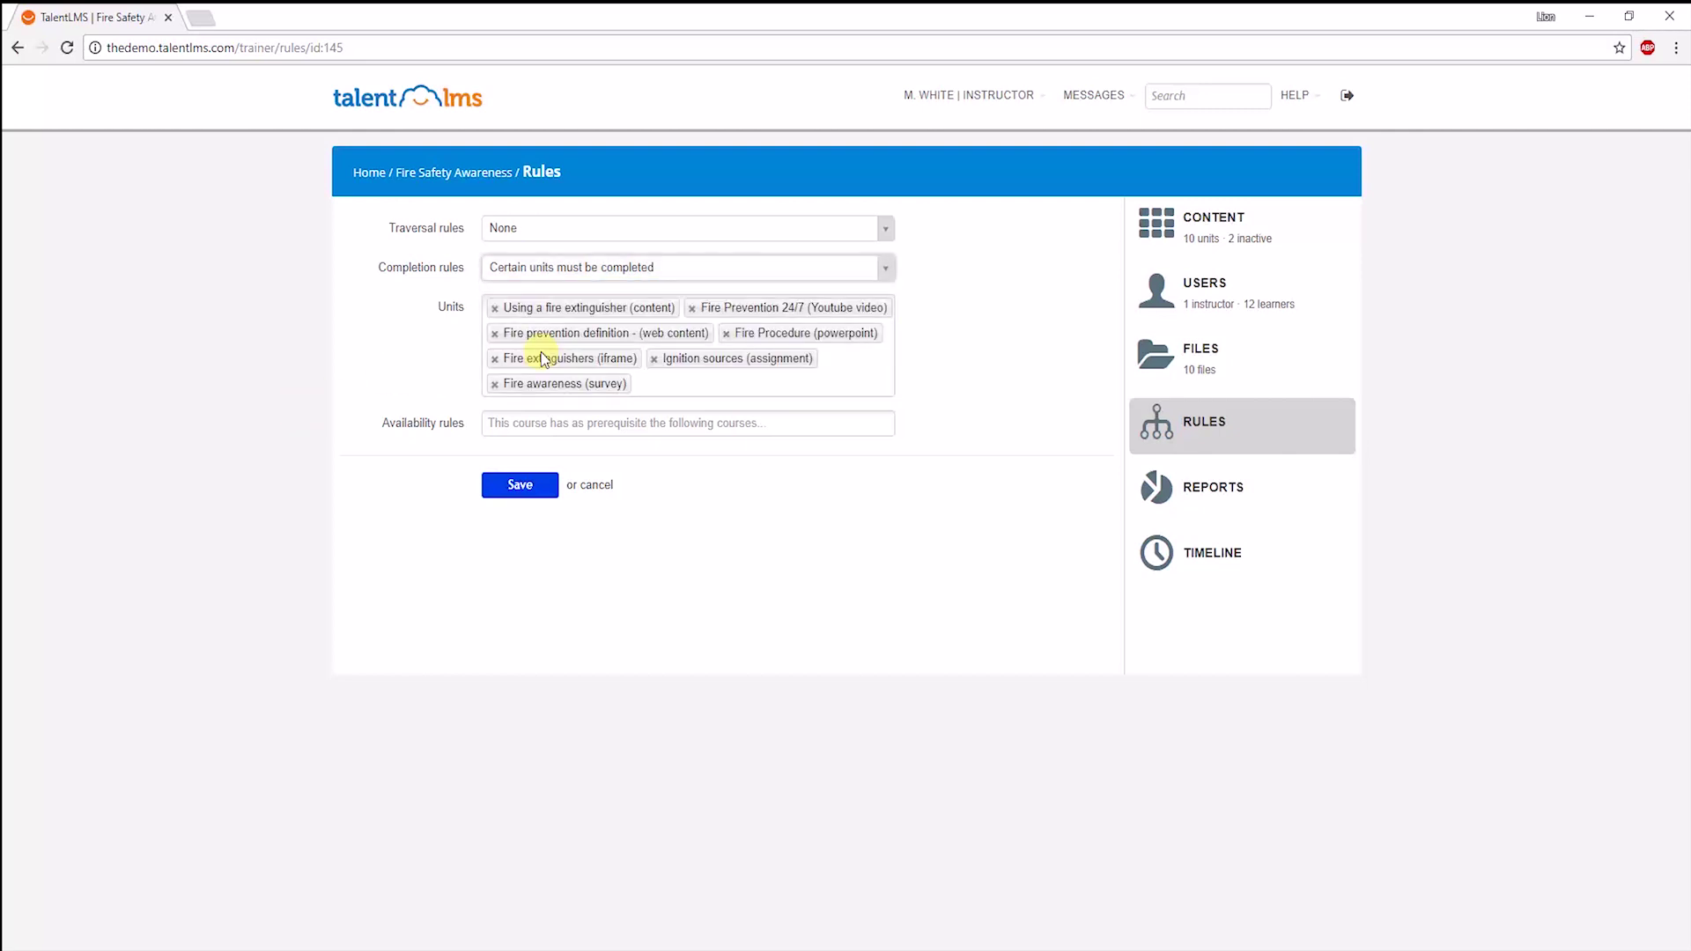
Browse the prerequisite courses without picking one, then return to the Home course list.
{"action": "left_click", "coordinate": [526, 427]}
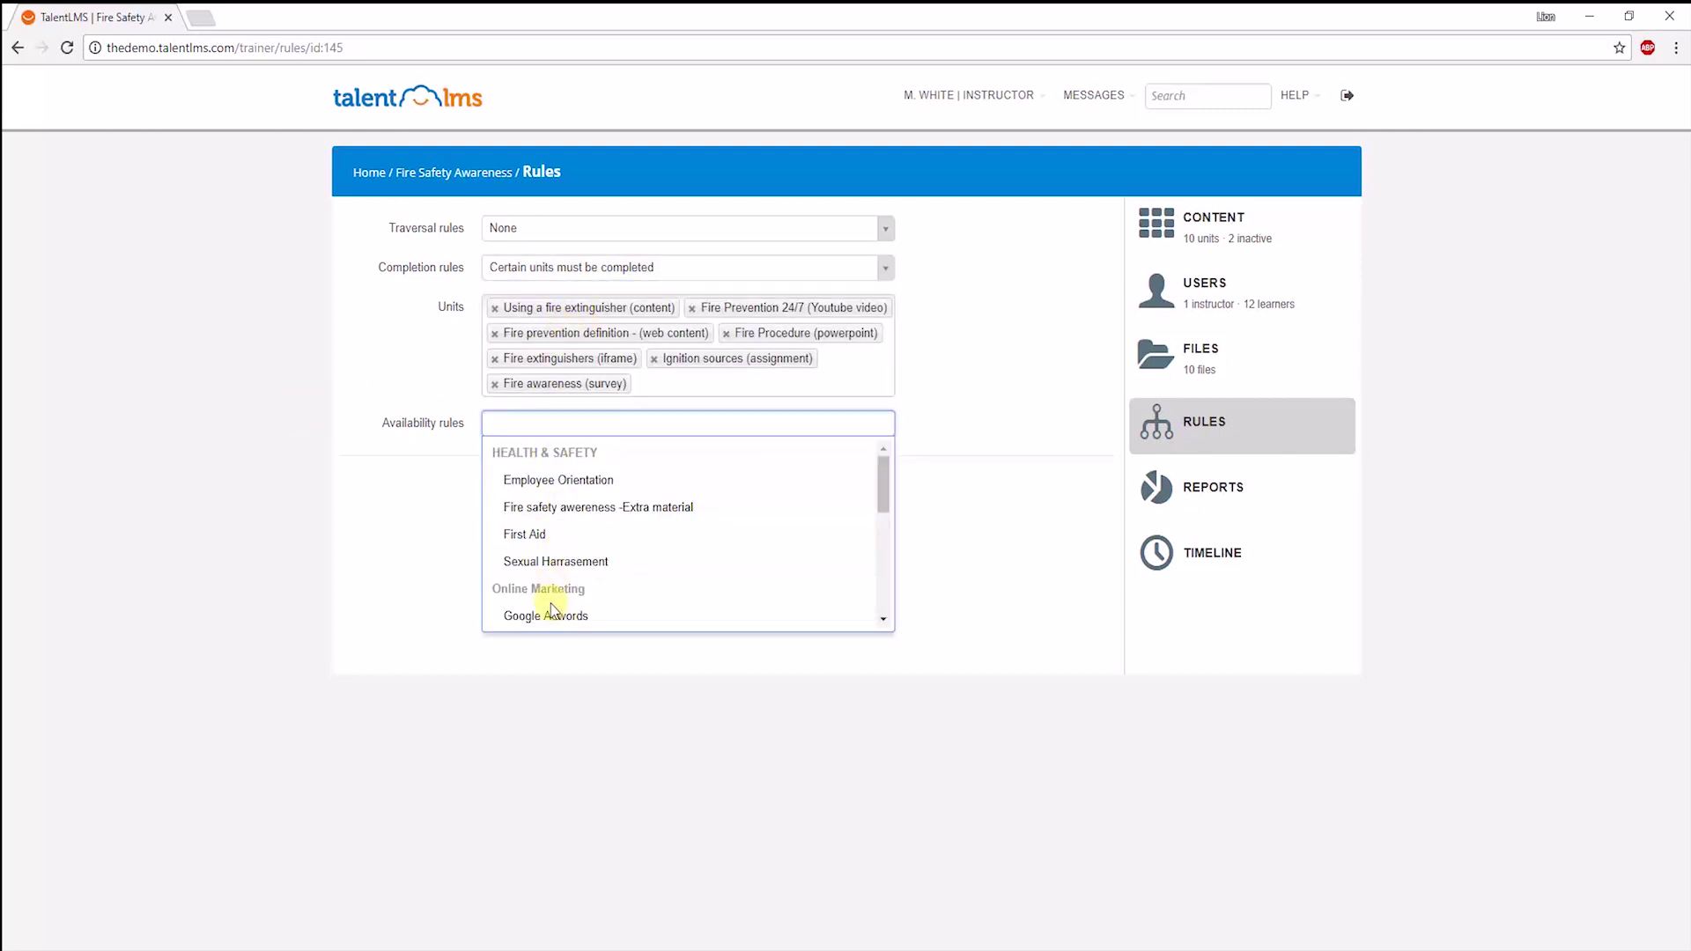
{"action": "left_click", "coordinate": [292, 579]}
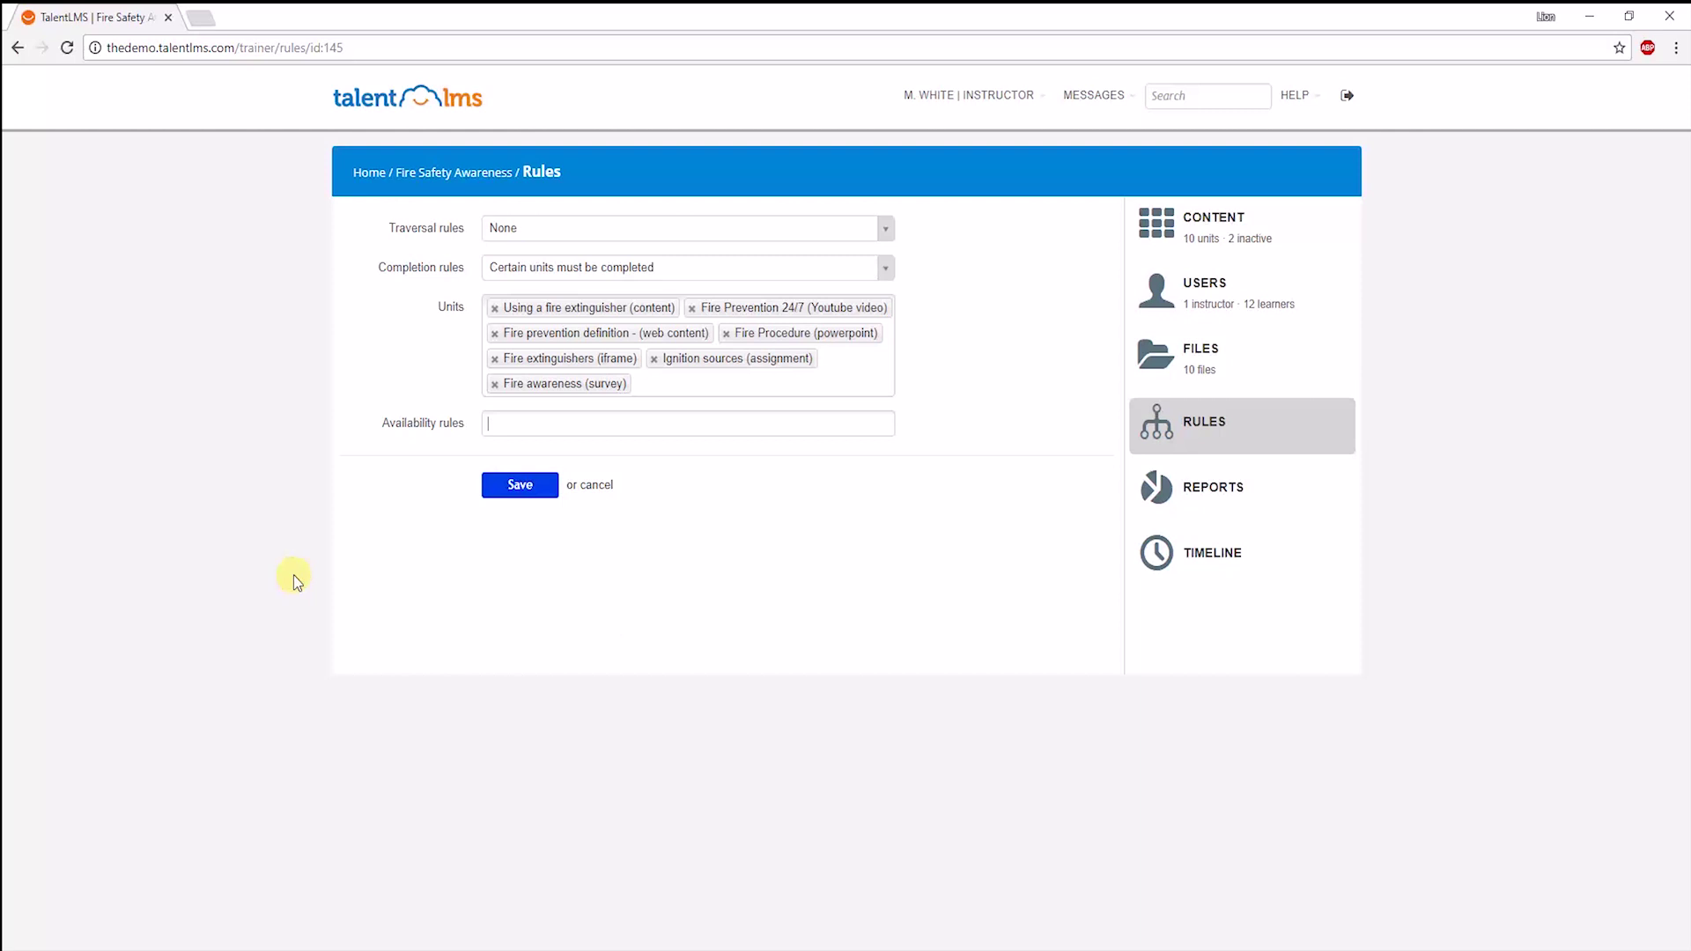
{"action": "left_click", "coordinate": [369, 173]}
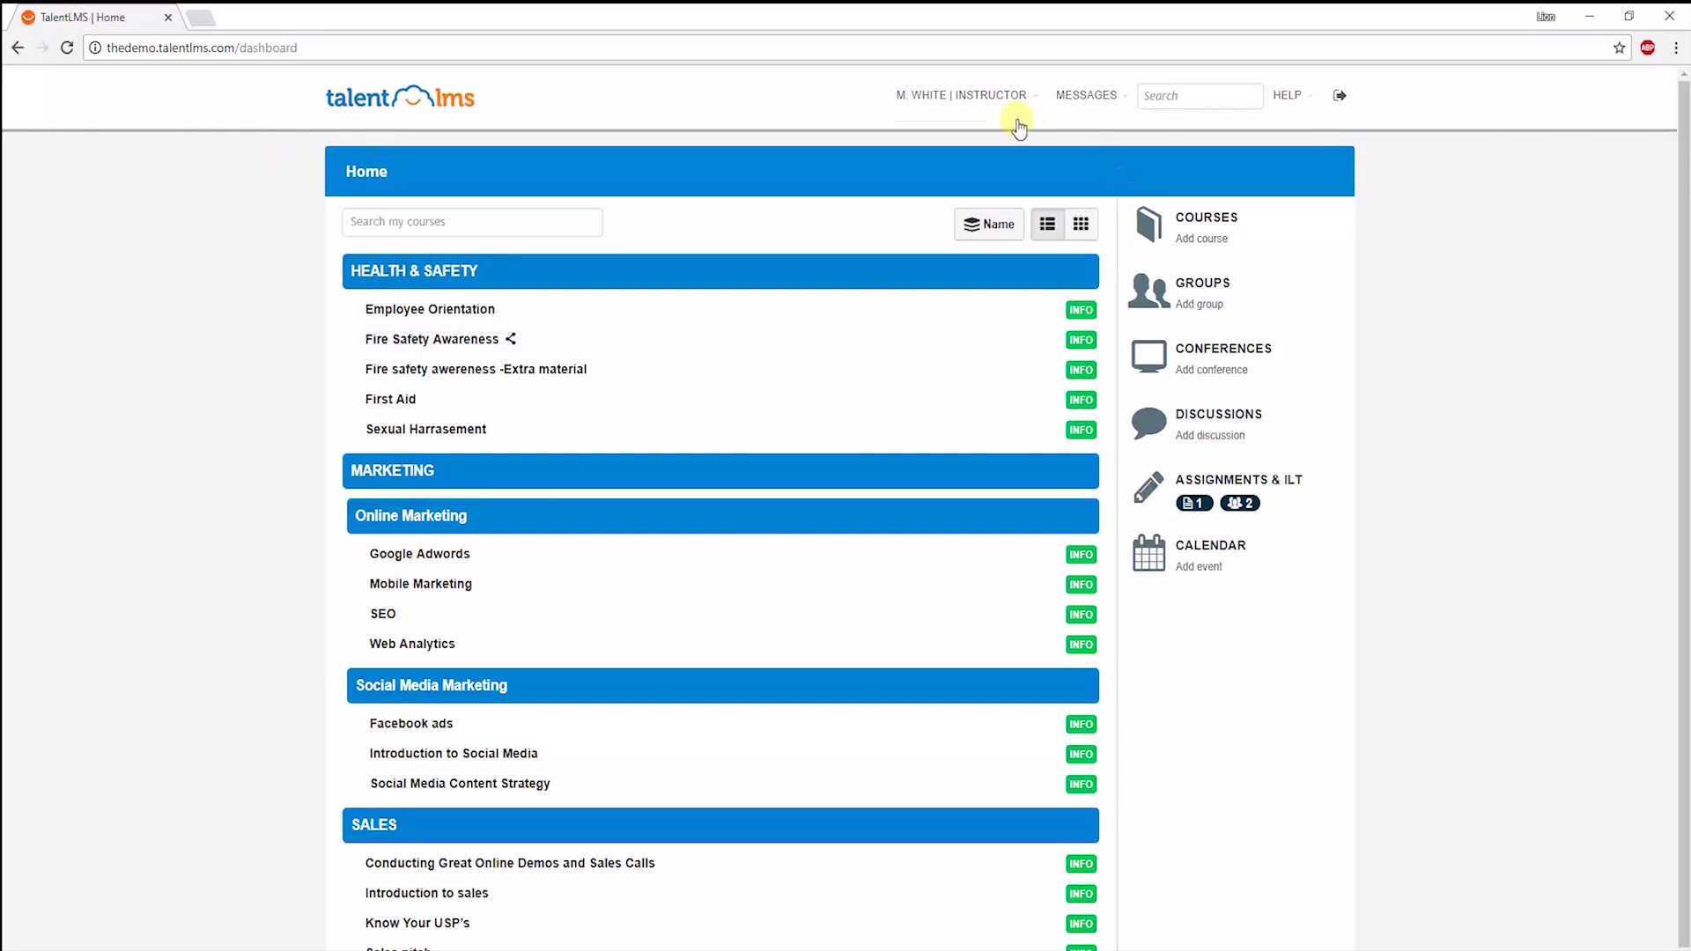
{"action": "left_click", "coordinate": [970, 138]}
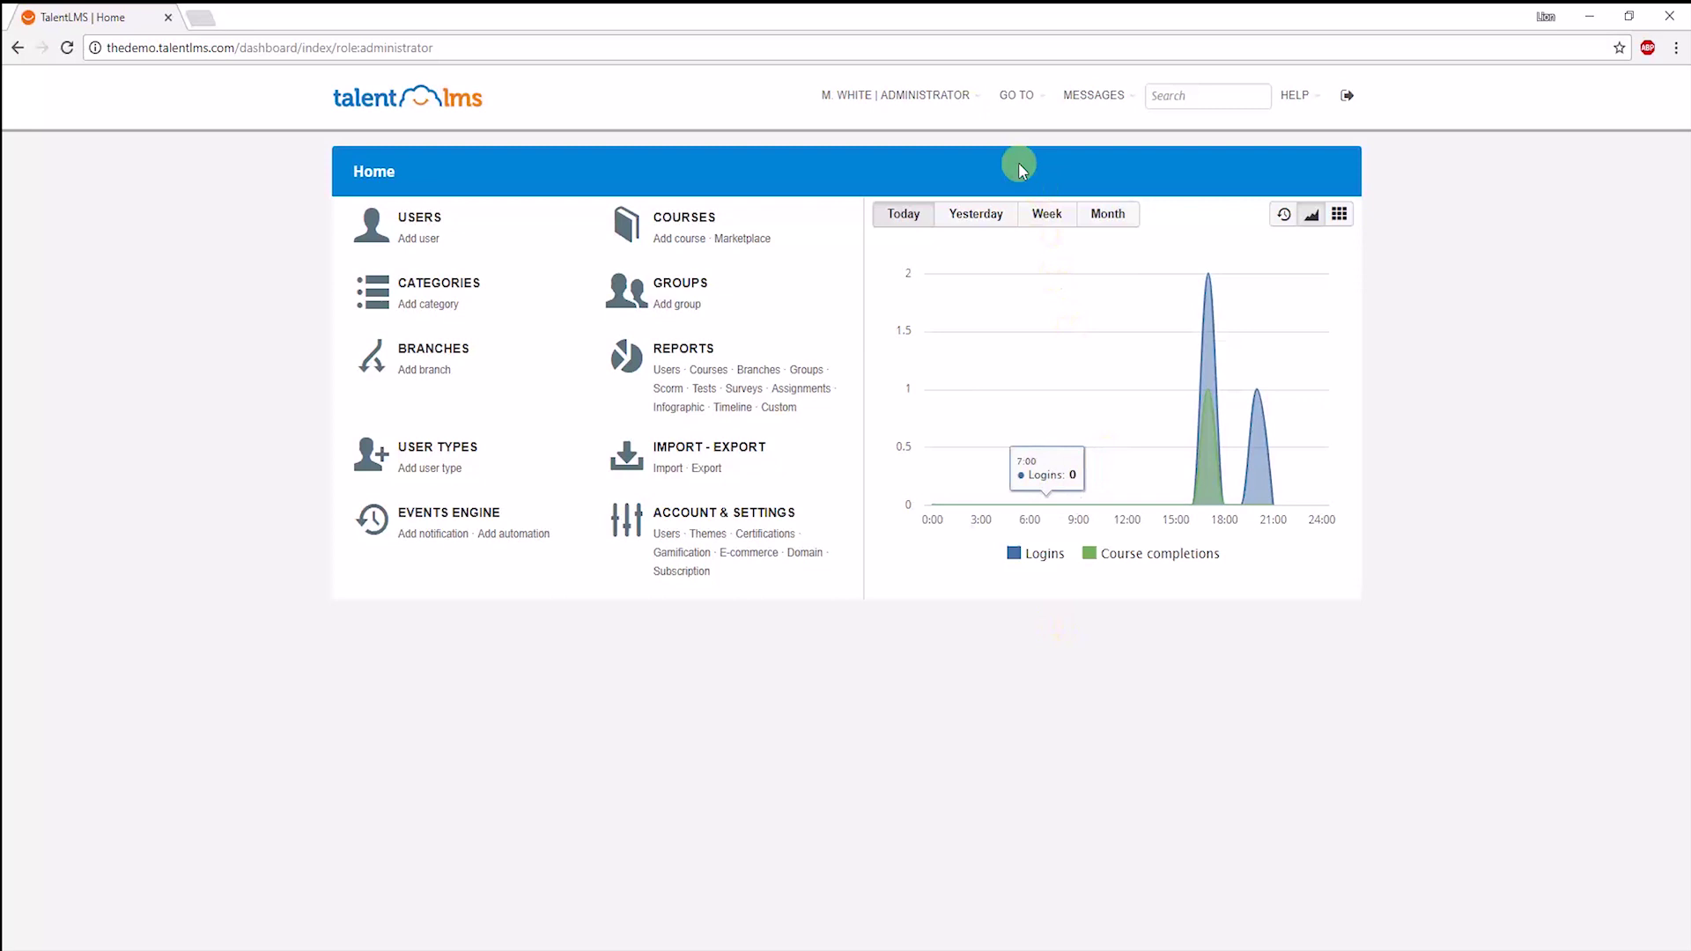
{"action": "left_click", "coordinate": [966, 95]}
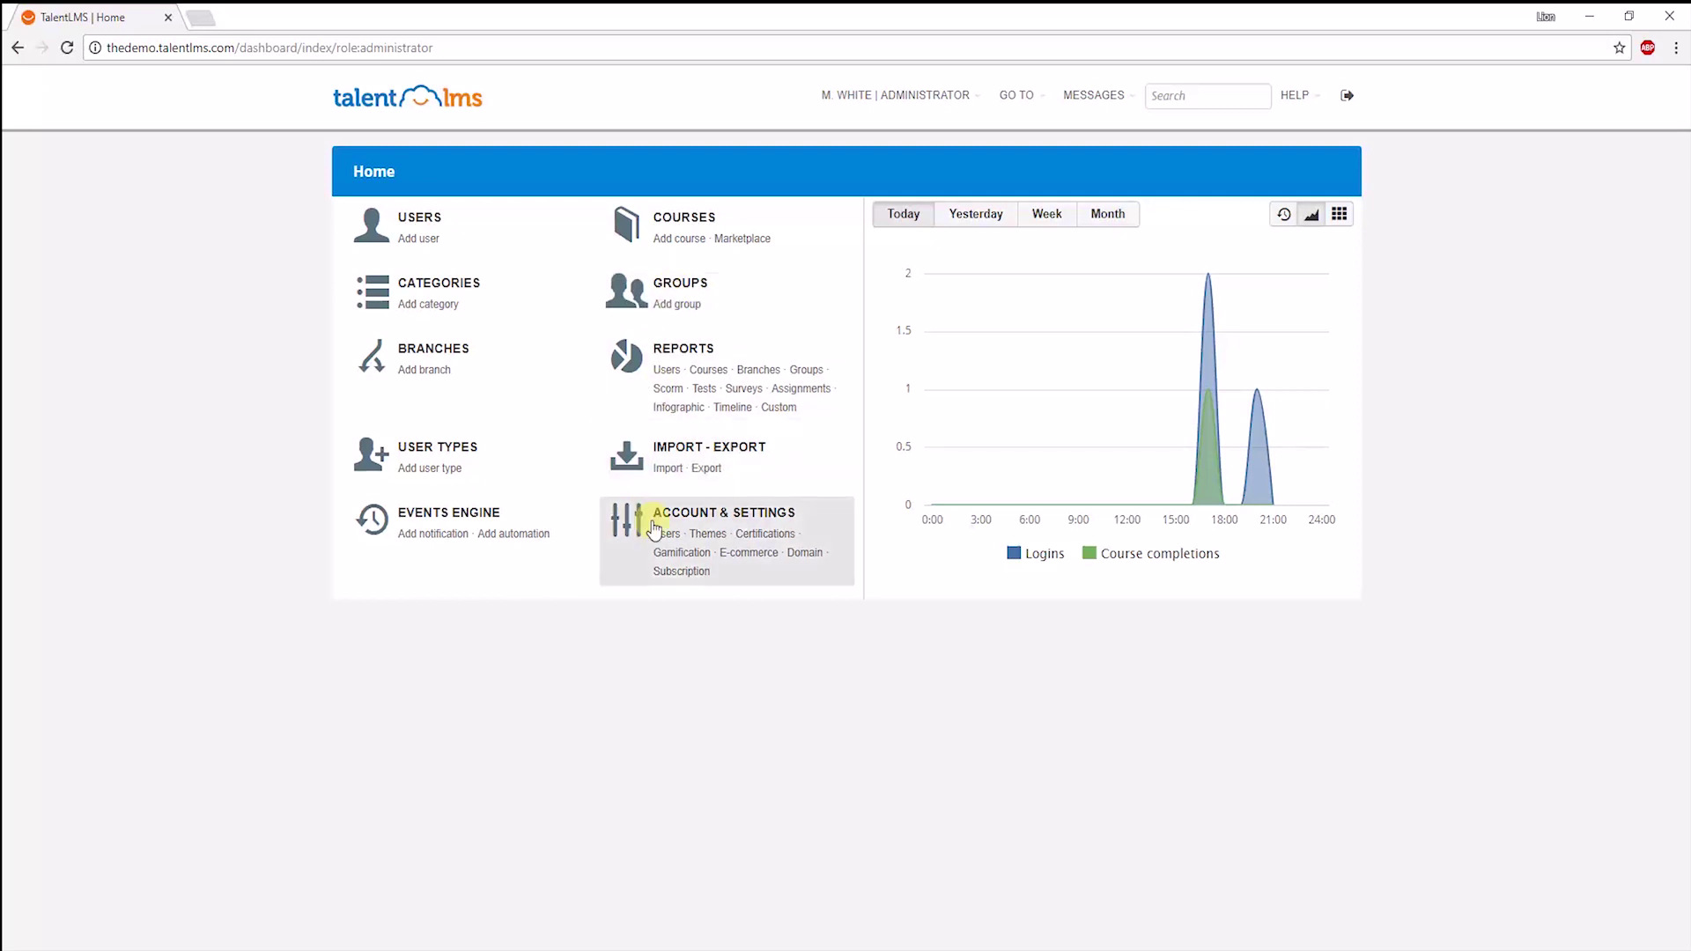
Set the theme's Header colour to red #CB2020 and update it.
{"action": "left_click", "coordinate": [705, 518]}
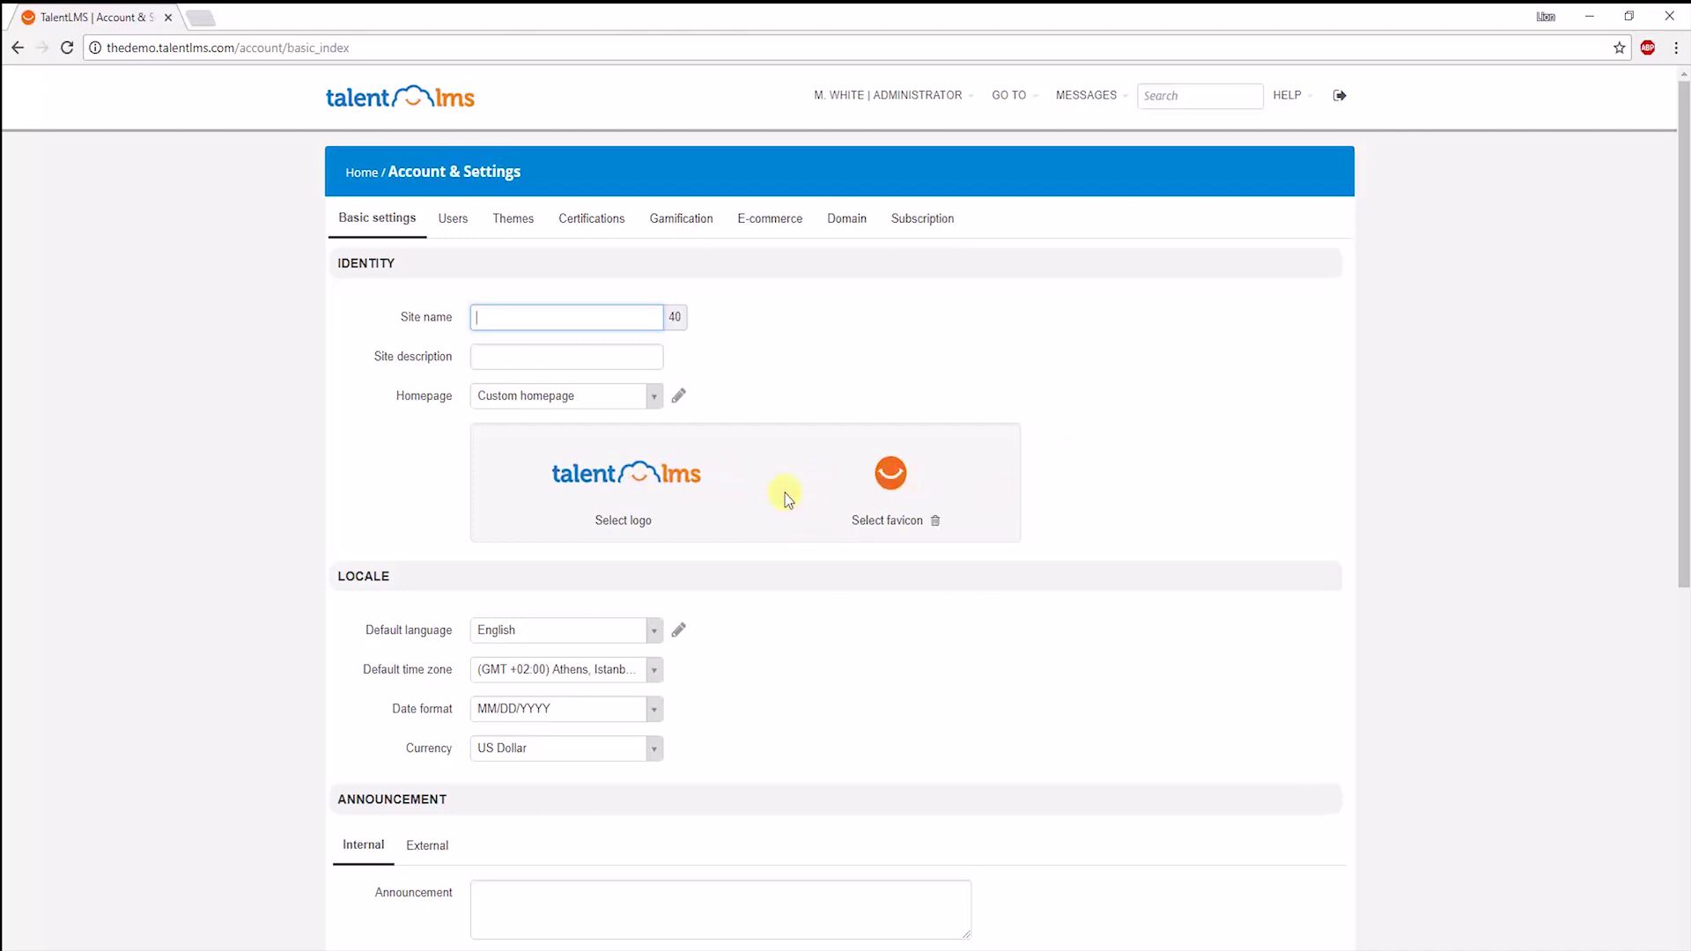
{"action": "left_click", "coordinate": [515, 222]}
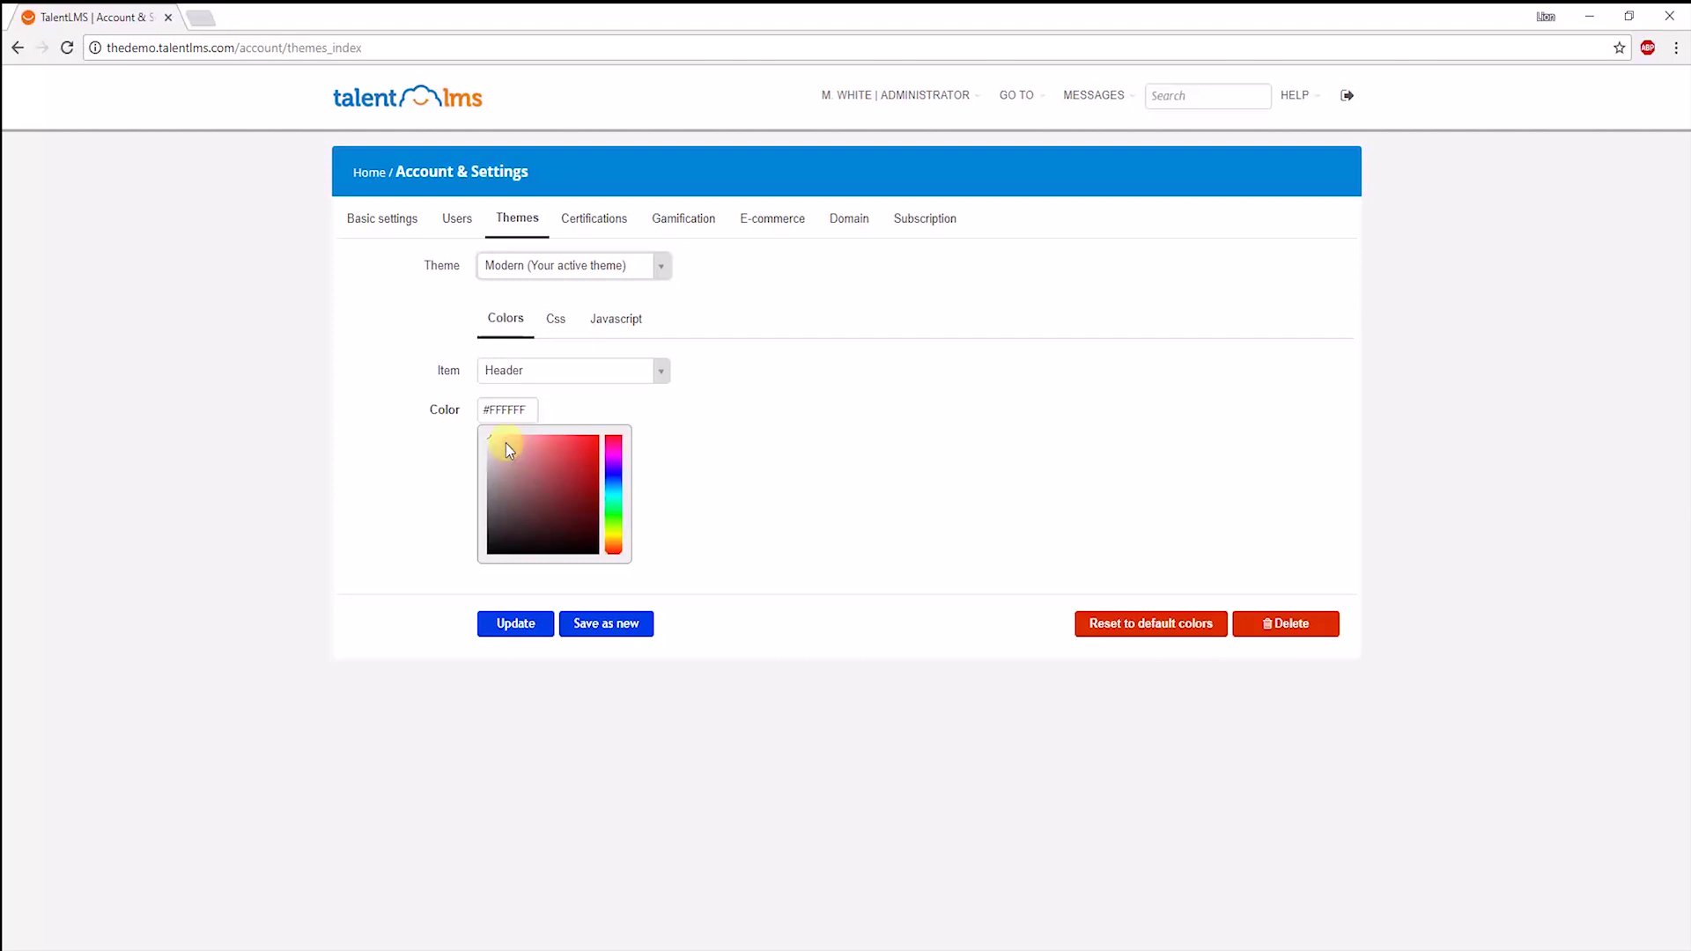
{"action": "mouse_move", "coordinate": [506, 442]}
{"action": "left_mouse_down"}
{"action": "mouse_move", "coordinate": [567, 478]}
{"action": "mouse_move", "coordinate": [529, 506]}
{"action": "mouse_move", "coordinate": [581, 459]}
{"action": "left_mouse_up"}
{"action": "left_click", "coordinate": [539, 641]}
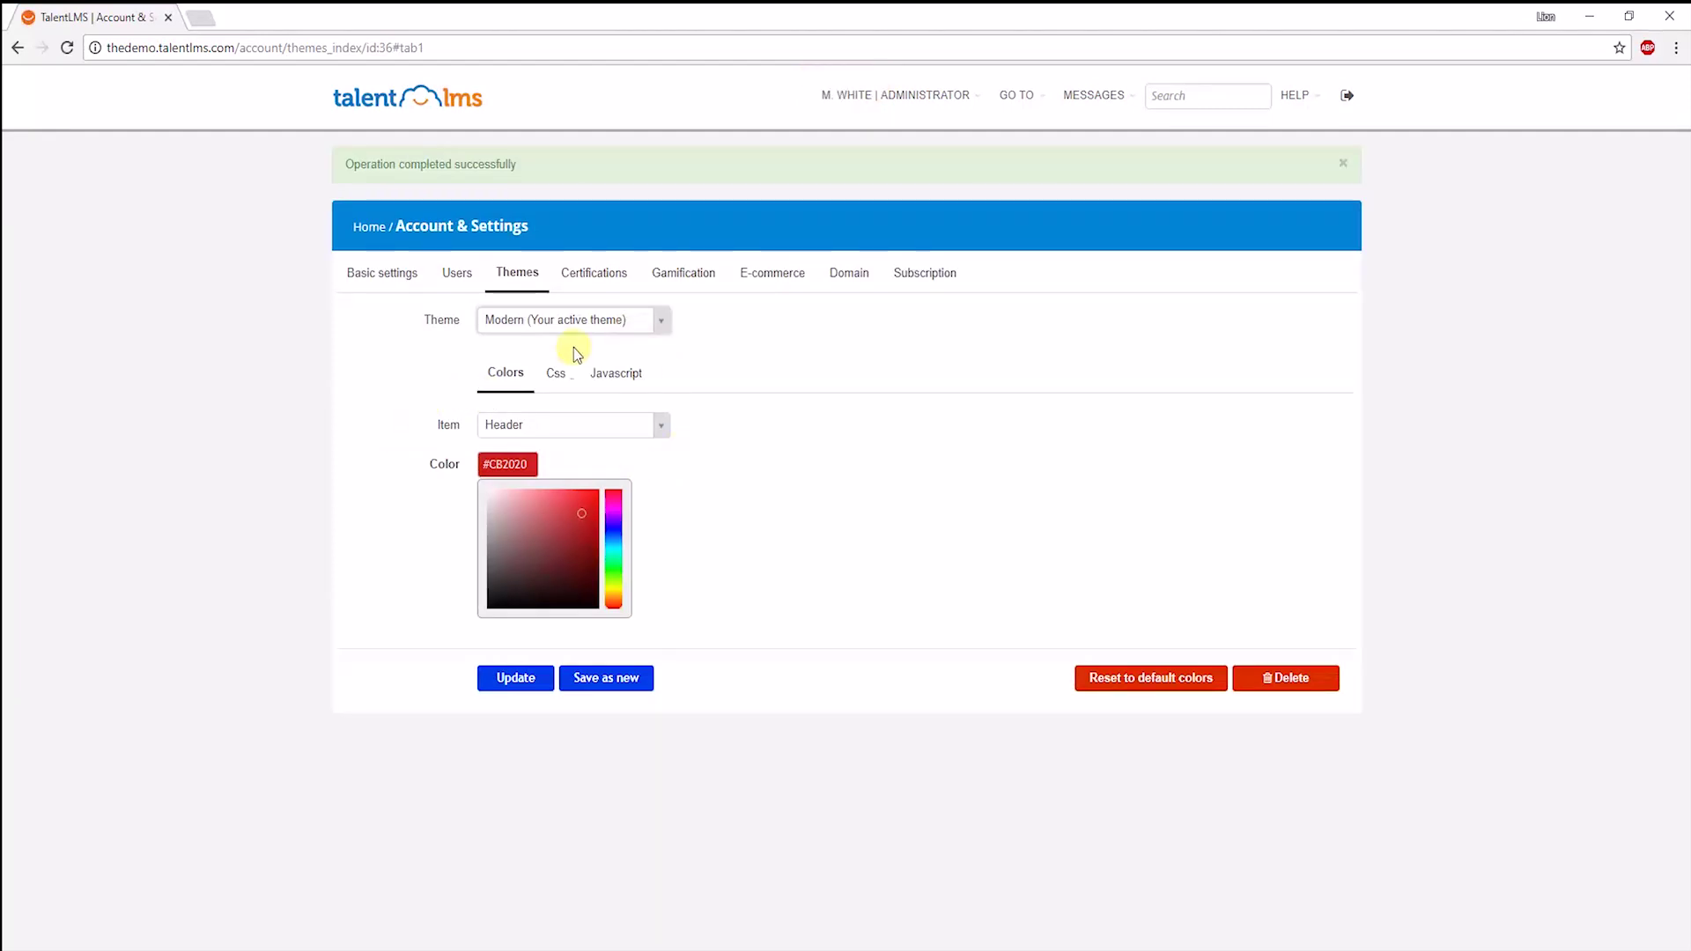
Review the theme's custom CSS and JavaScript, then the domain name 'thedemo'.
{"action": "left_click", "coordinate": [557, 375]}
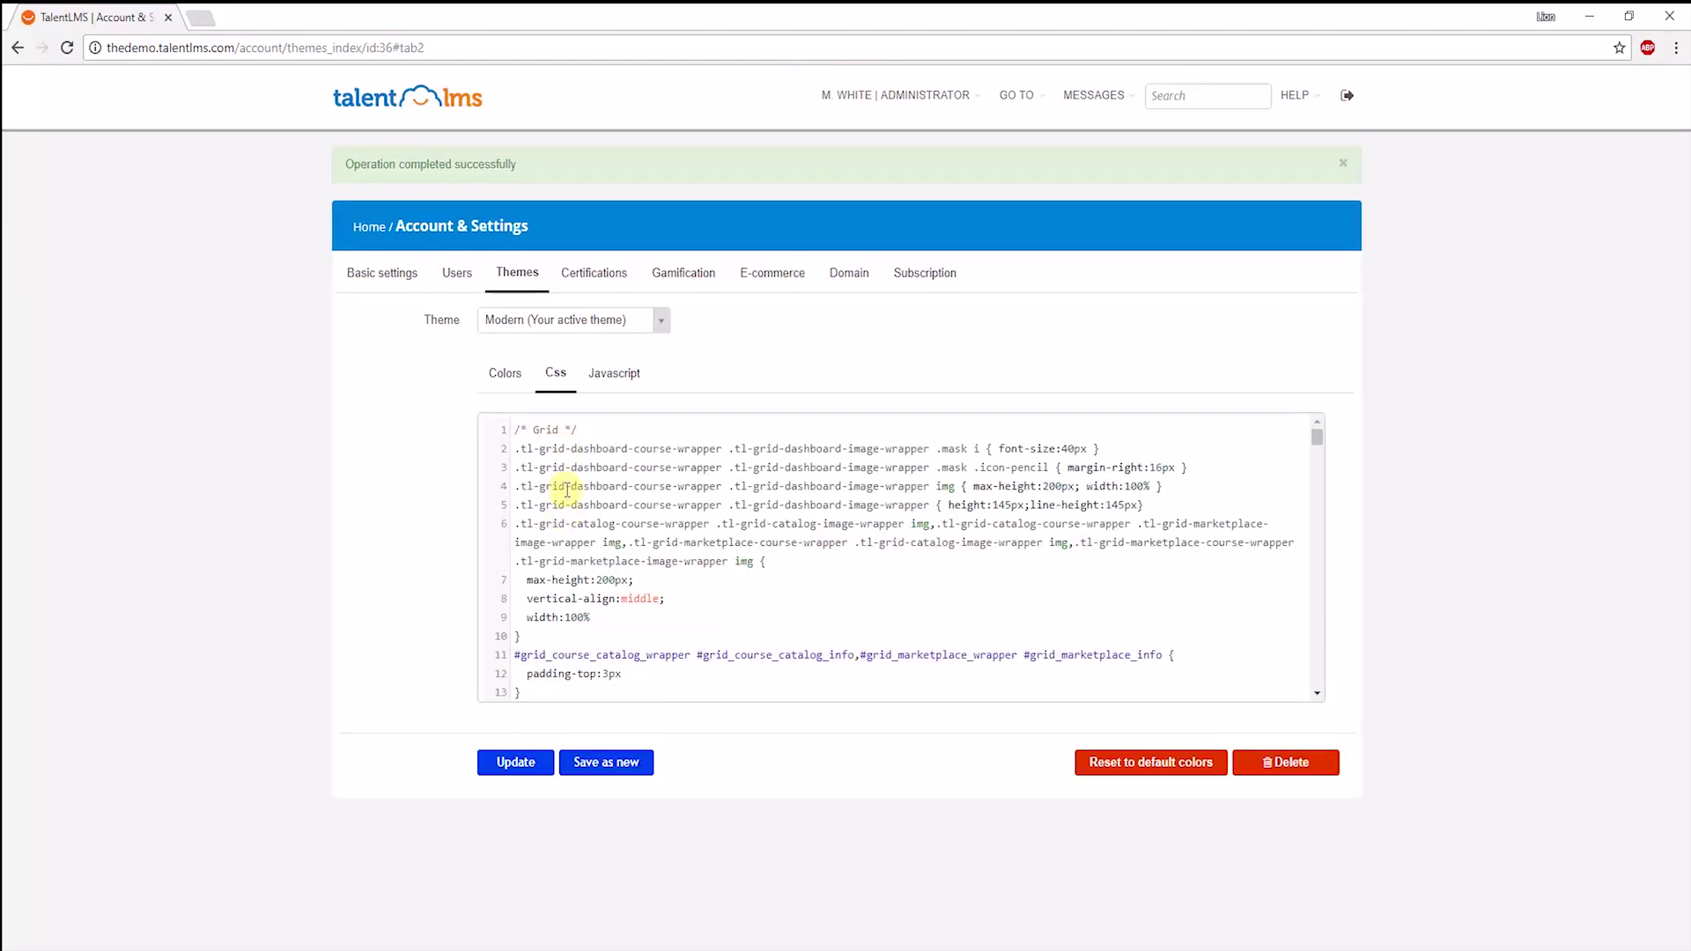
{"action": "left_click_drag", "start_coordinate": [571, 448], "coordinate": [595, 654]}
{"action": "left_click", "coordinate": [620, 377]}
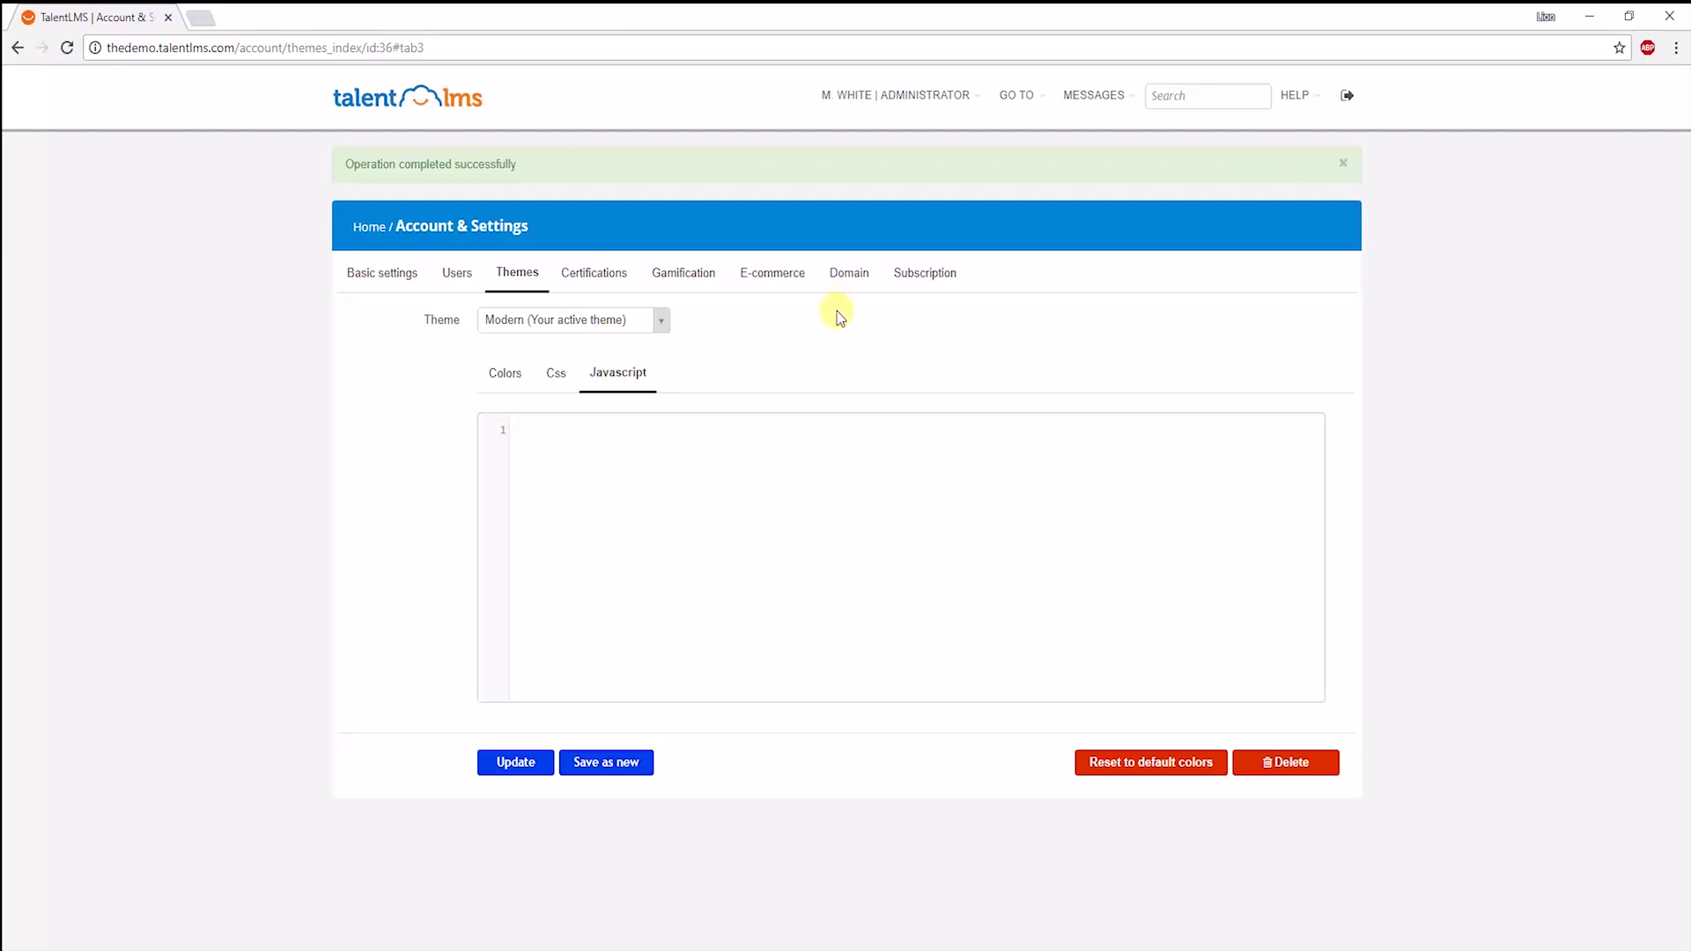
{"action": "left_click", "coordinate": [848, 276]}
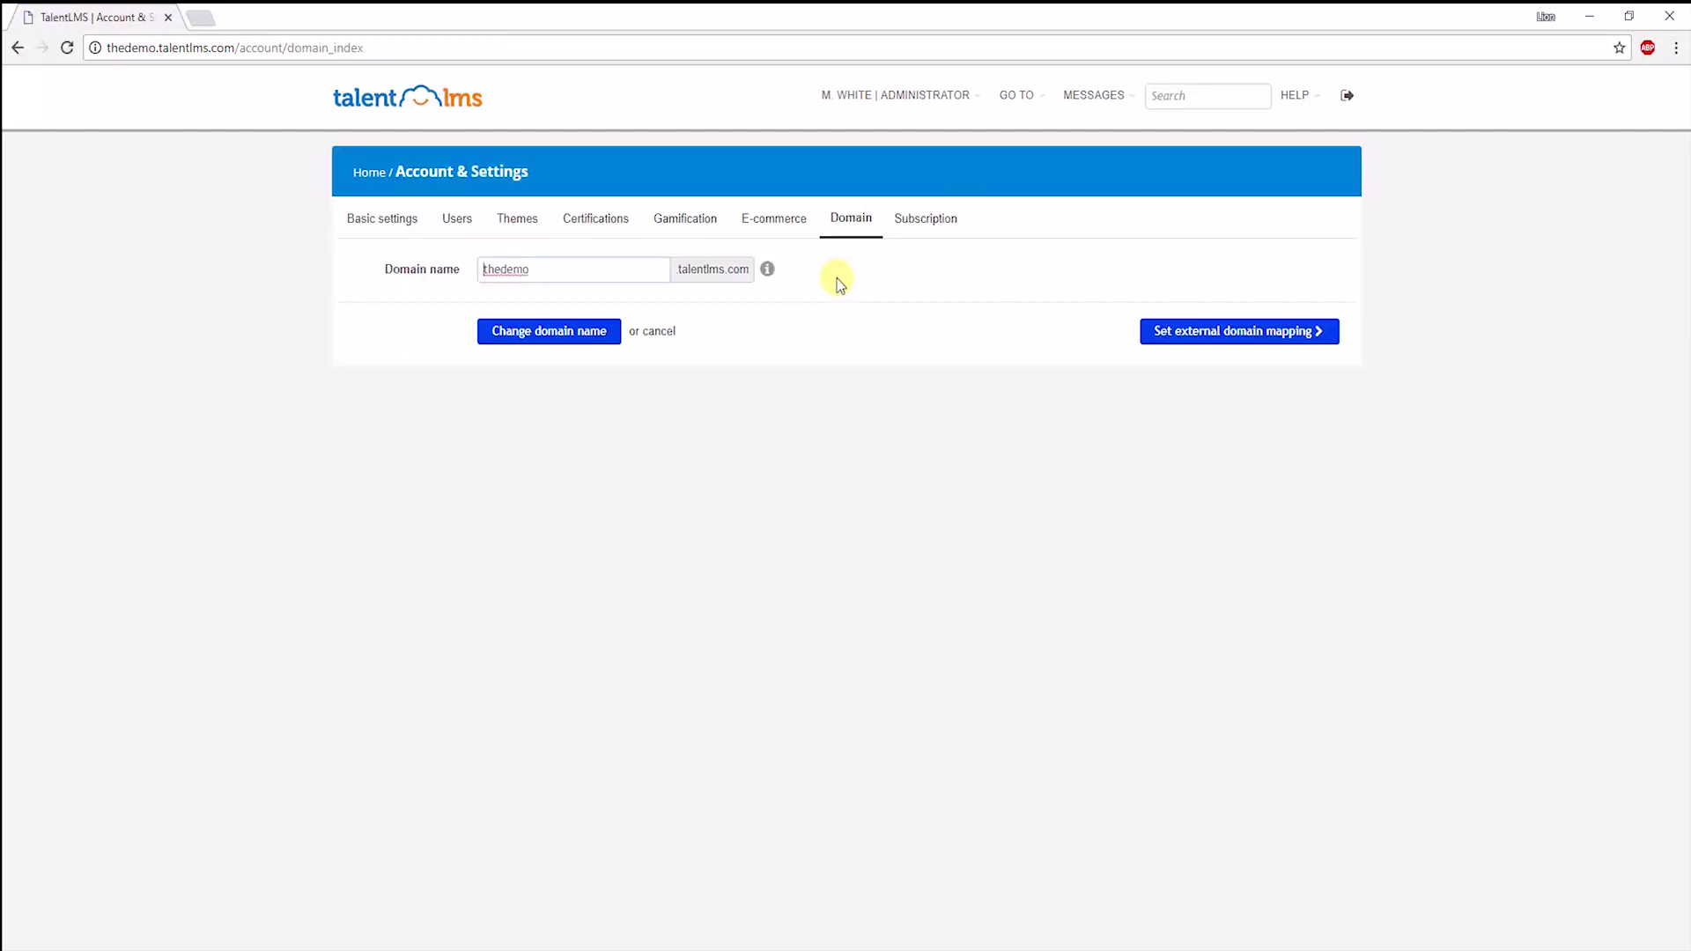
{"action": "double_click", "coordinate": [562, 271]}
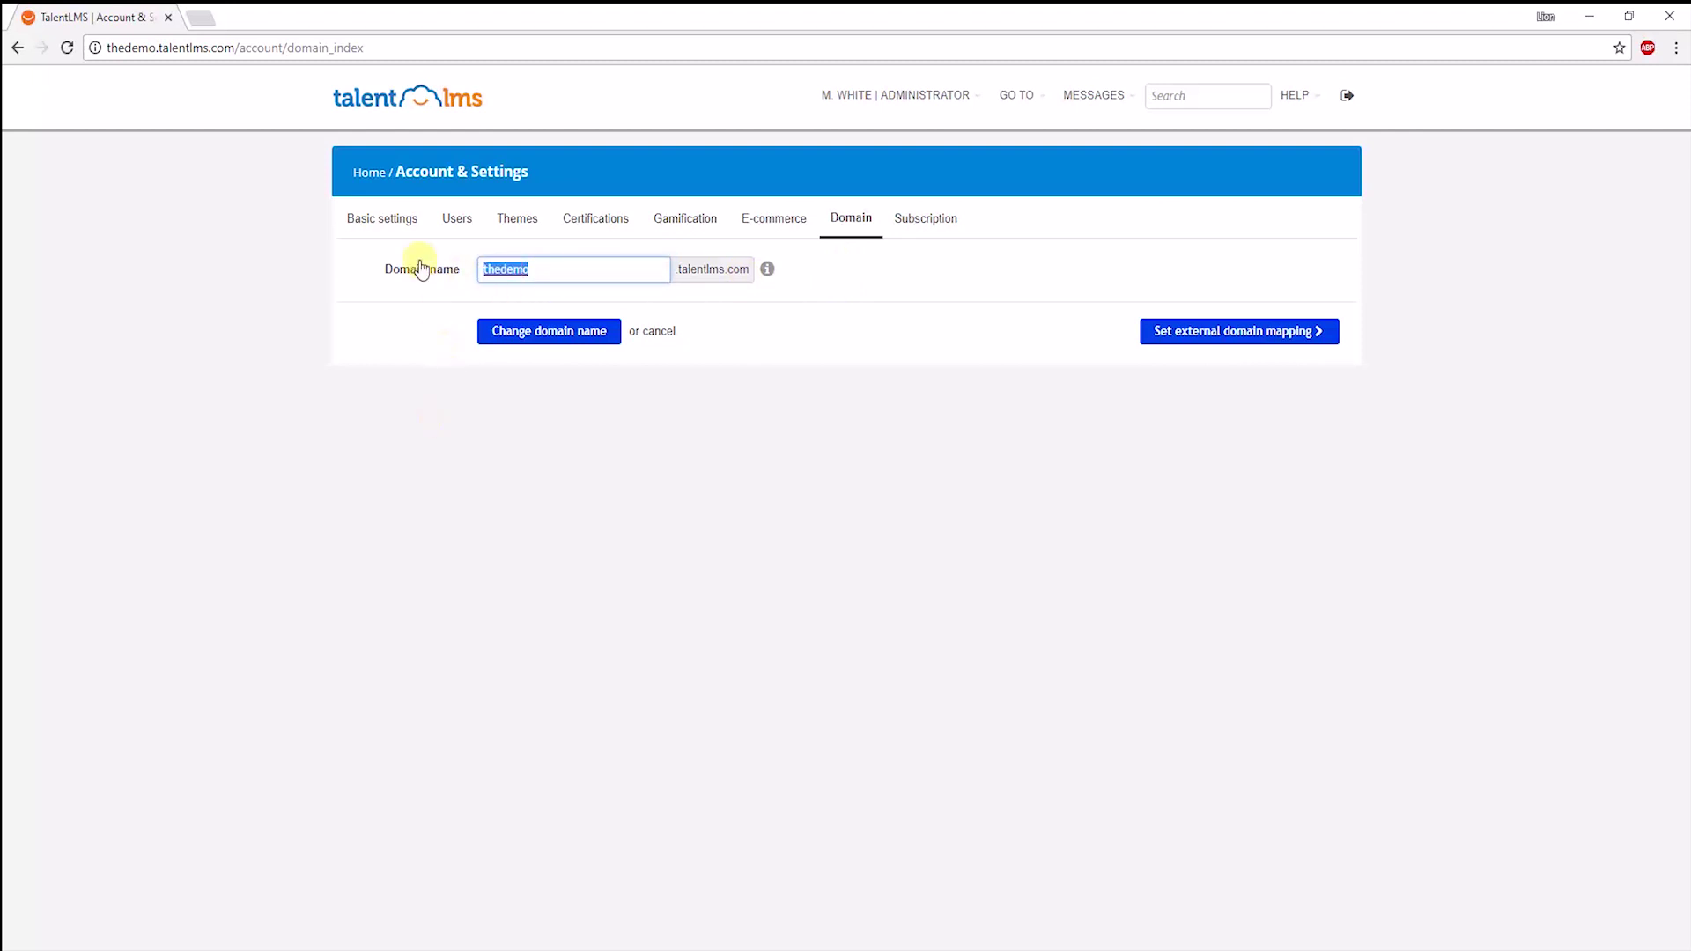
Open the sales branch from Branches and scroll through its Info settings.
{"action": "left_click", "coordinate": [369, 171]}
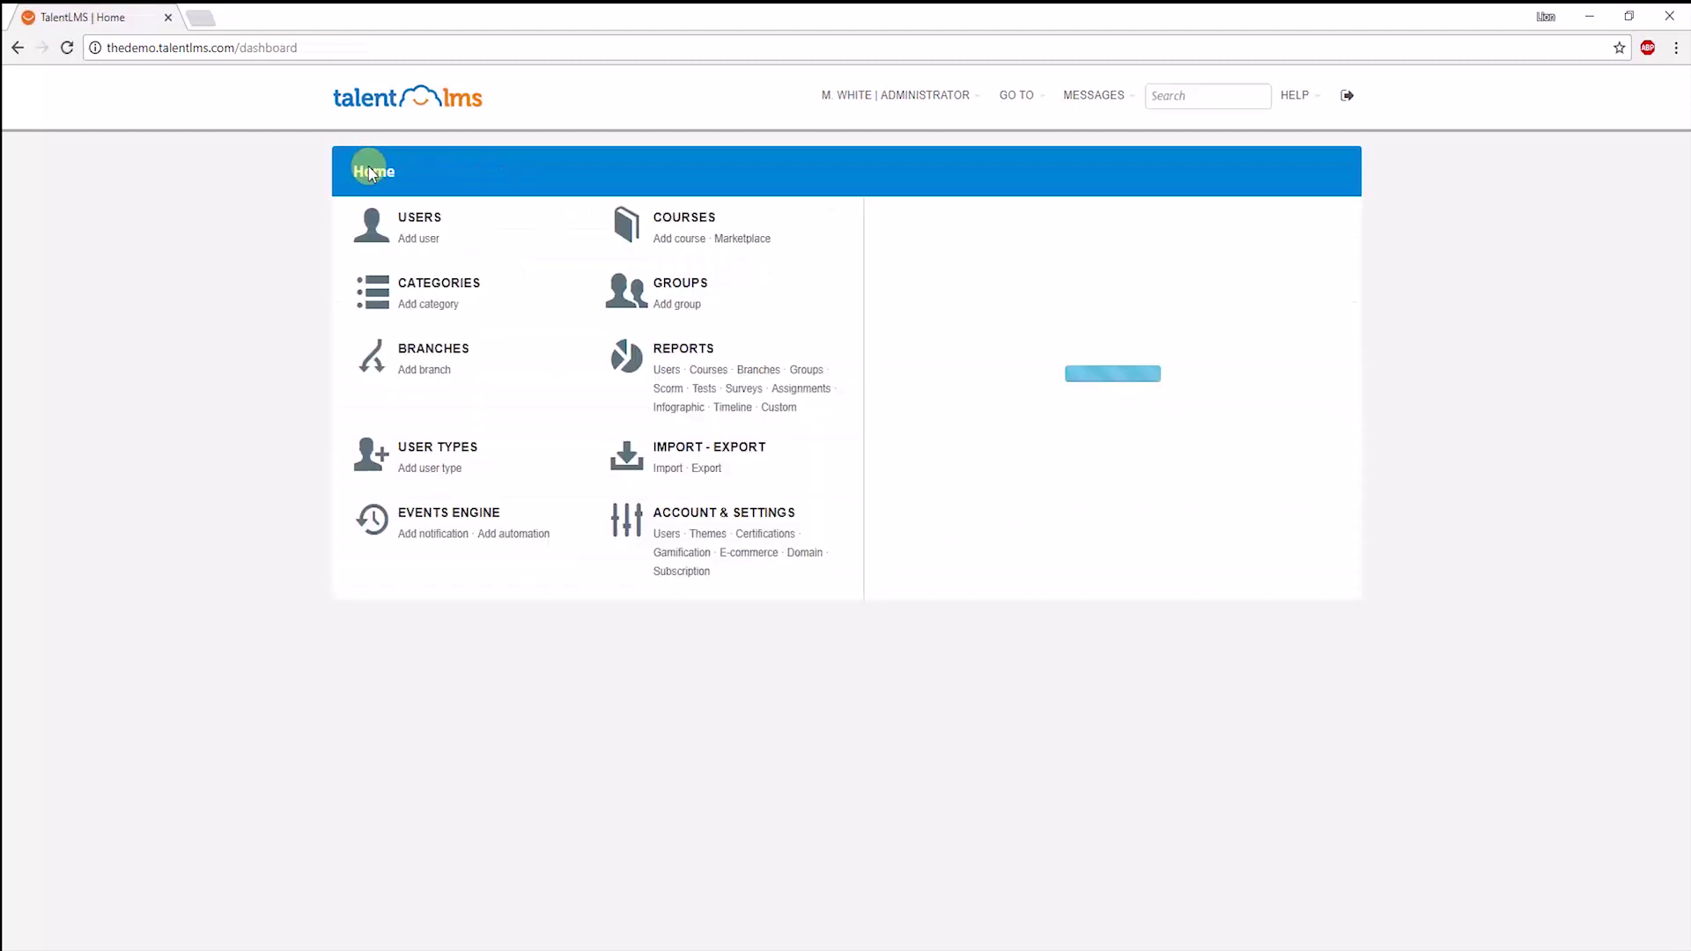
{"action": "left_click", "coordinate": [440, 356]}
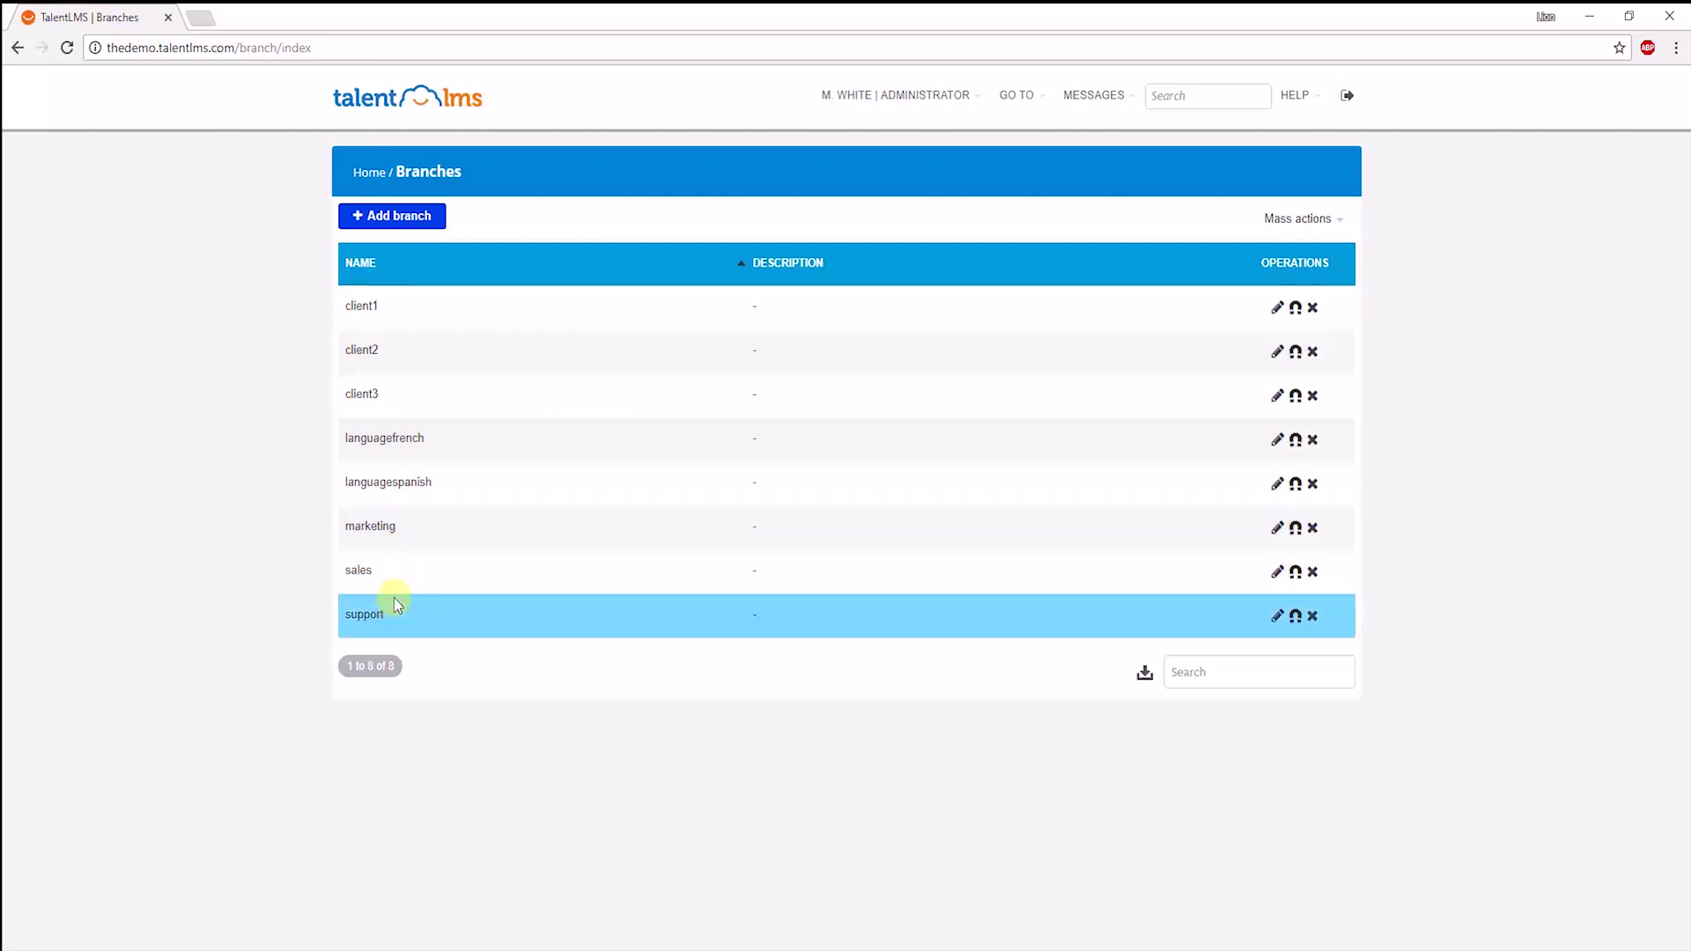
{"action": "left_click", "coordinate": [358, 573]}
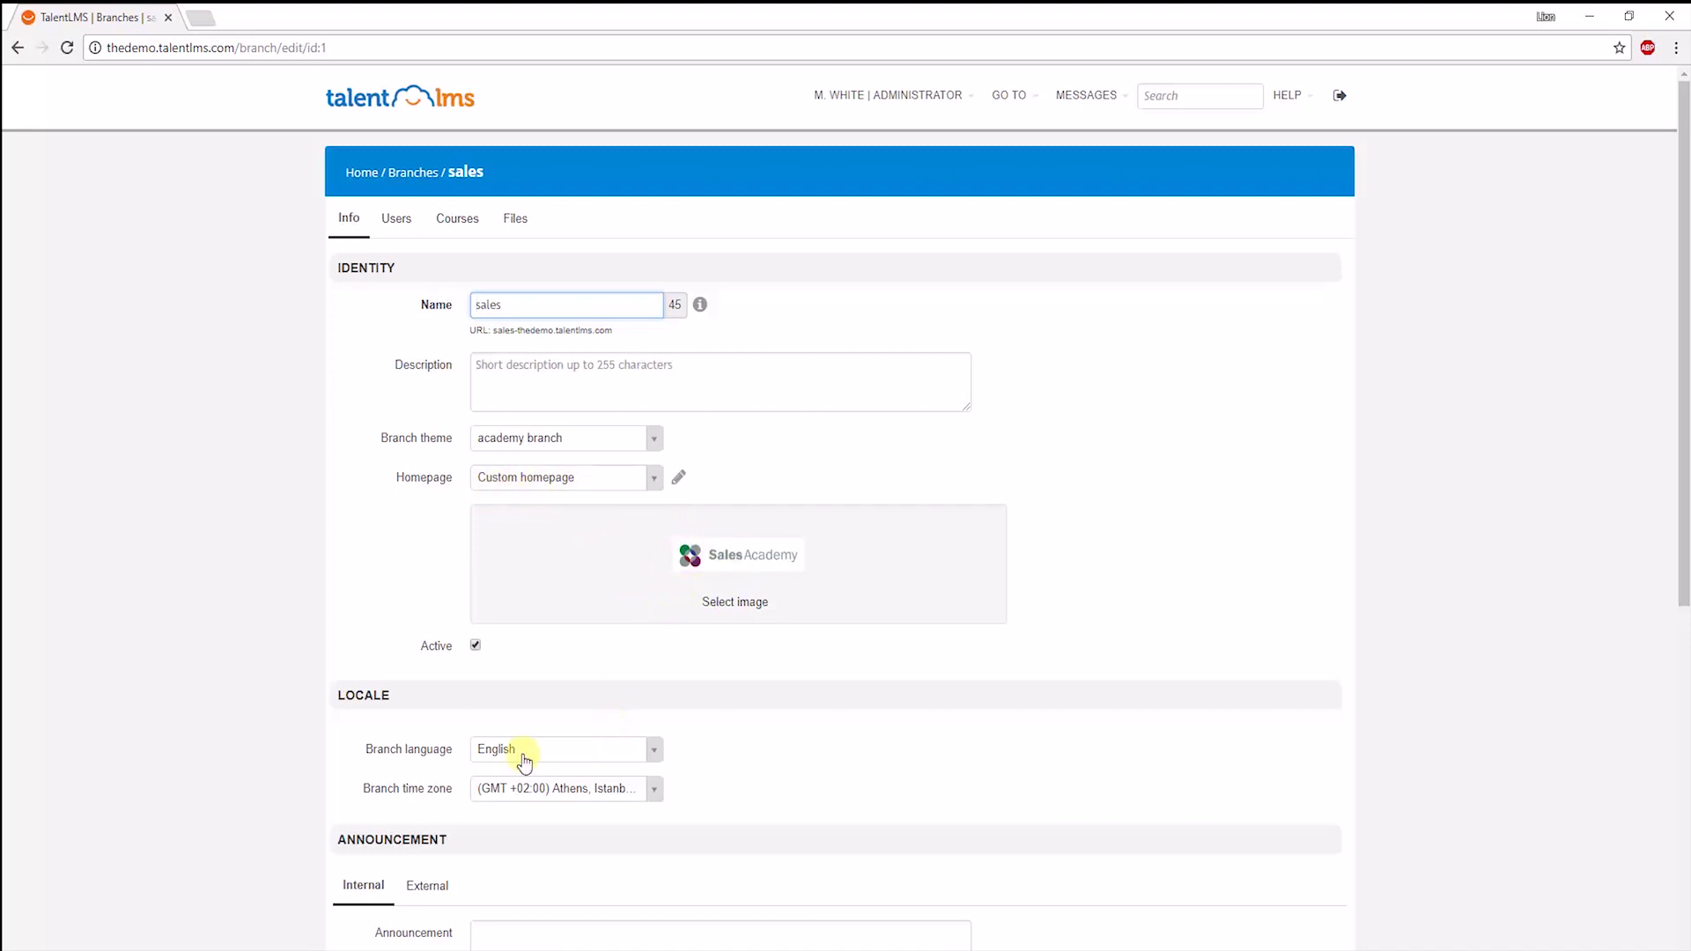
{"action": "scroll", "coordinate": [586, 808], "scroll_direction": "down", "scroll_amount": 1}
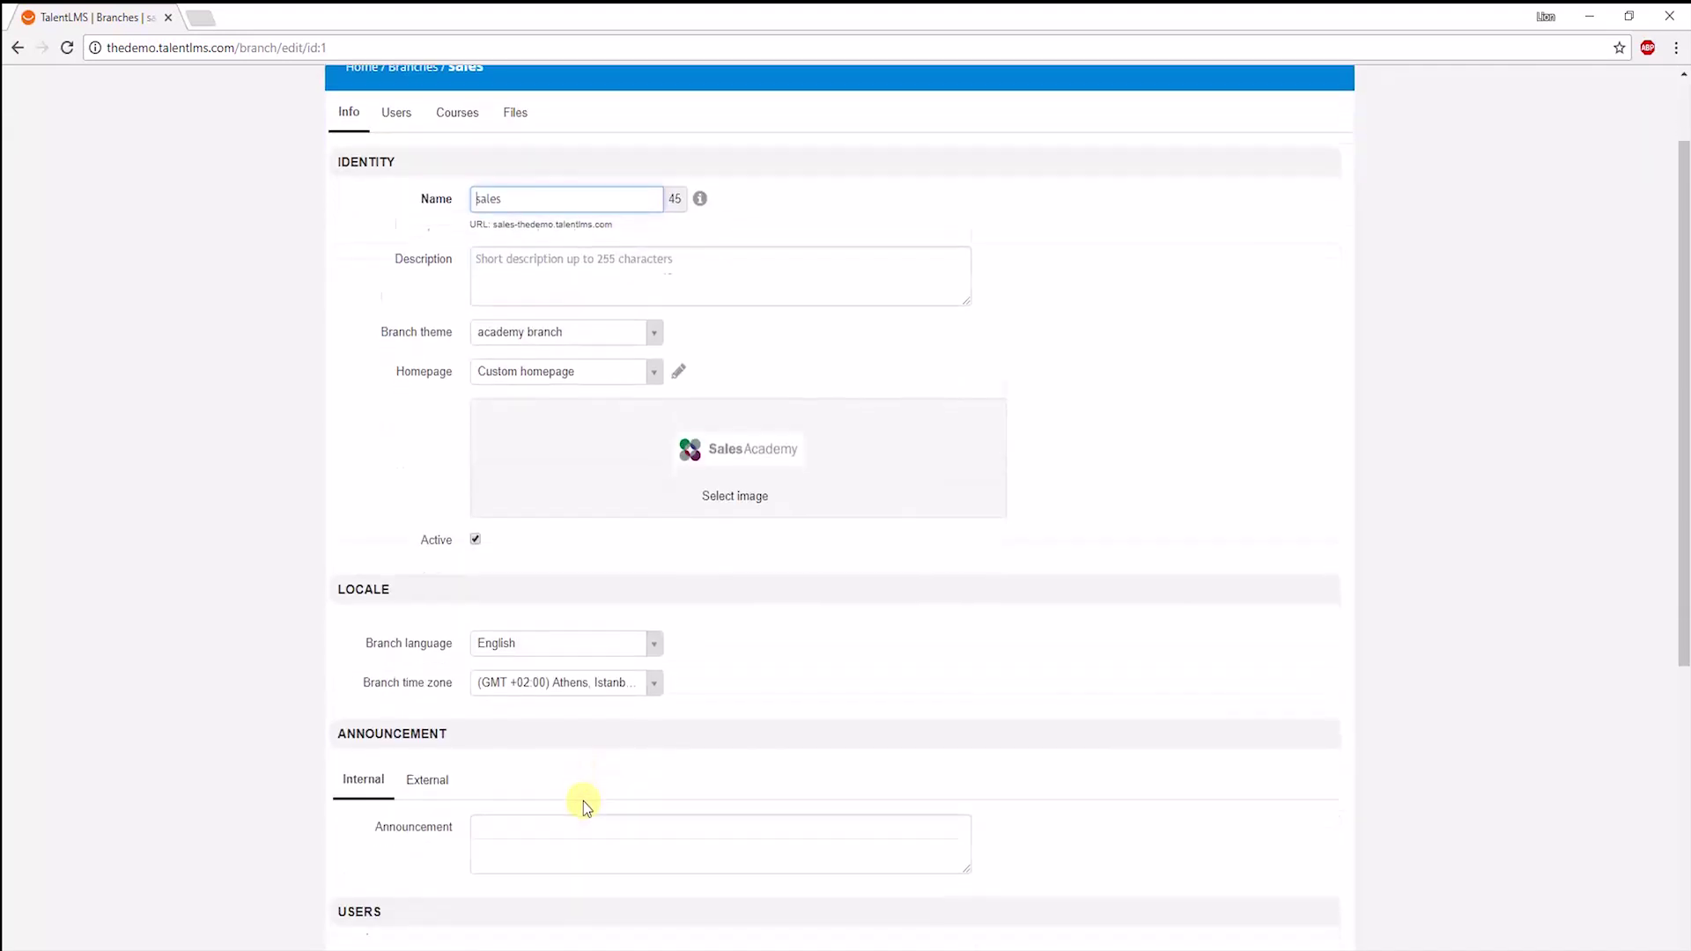
{"action": "scroll", "coordinate": [586, 805], "scroll_direction": "down", "scroll_amount": 5}
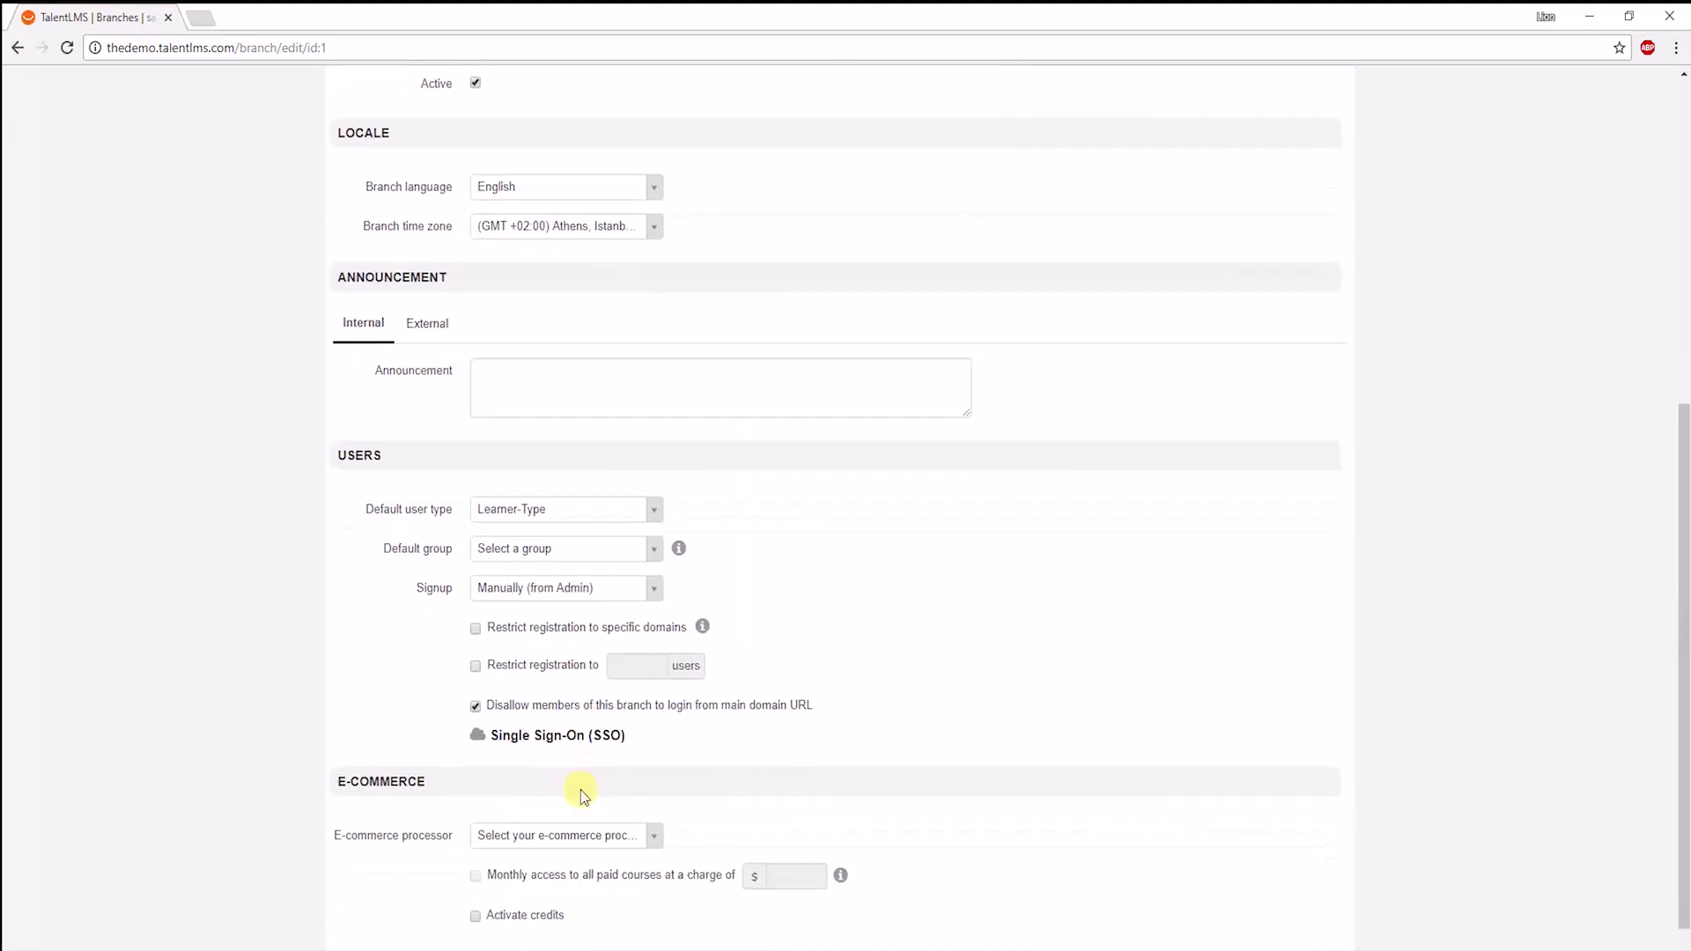
{"action": "scroll", "coordinate": [581, 796], "scroll_direction": "down", "scroll_amount": 1}
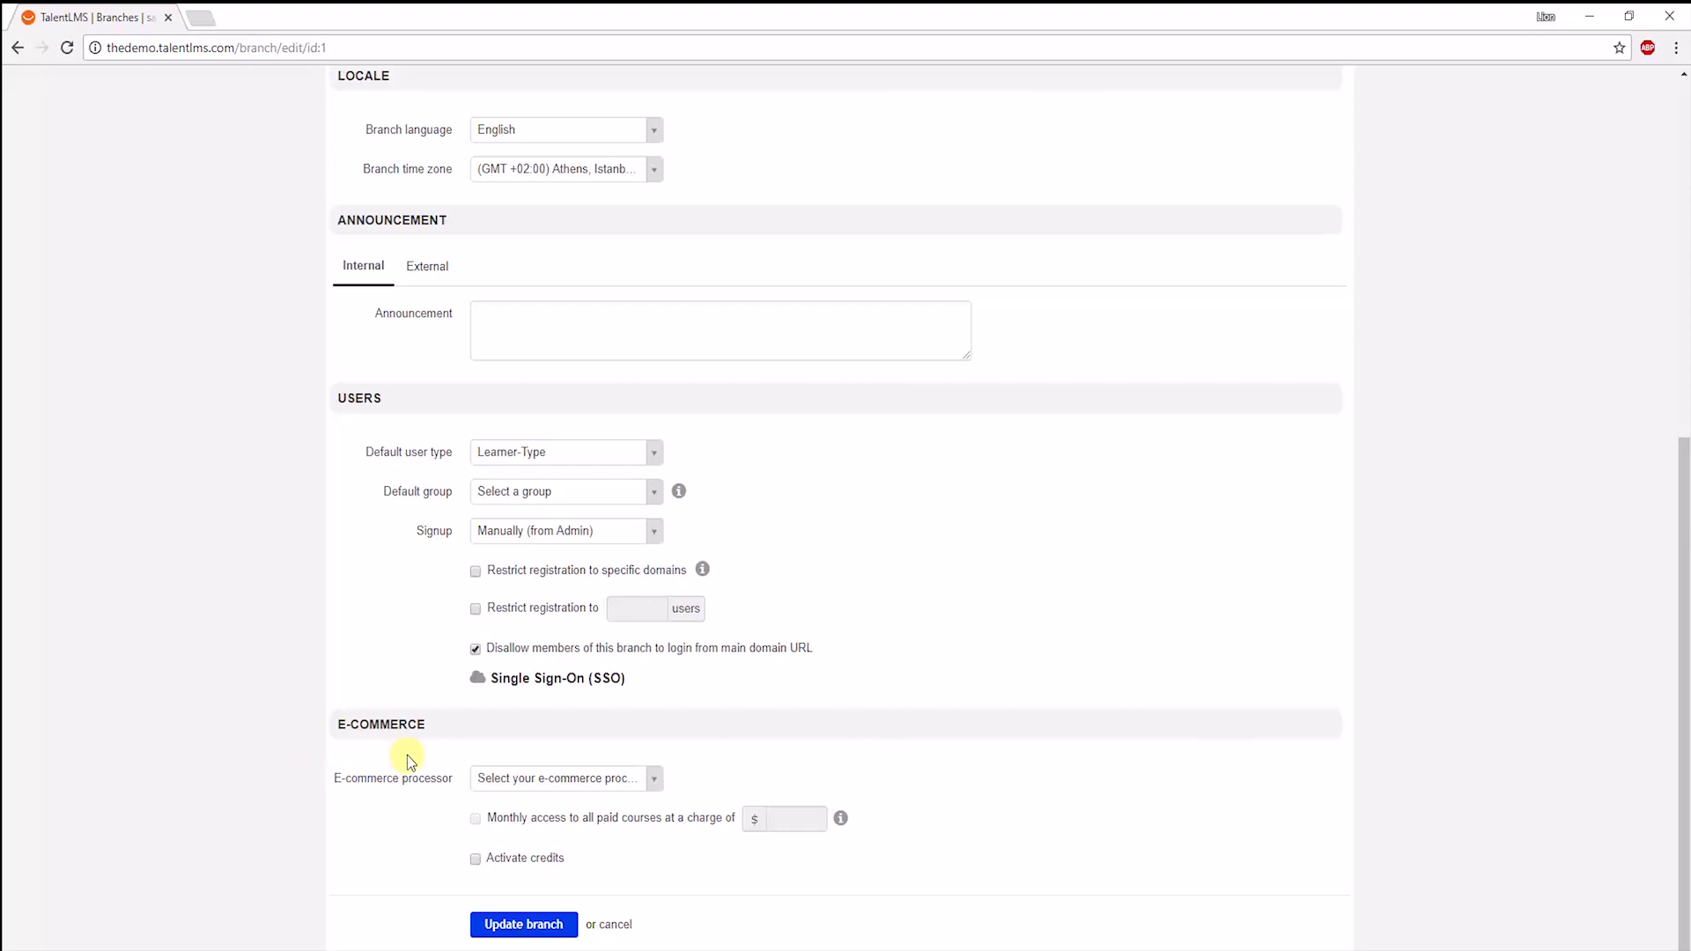
{"action": "scroll", "coordinate": [363, 700], "scroll_direction": "up", "scroll_amount": 7}
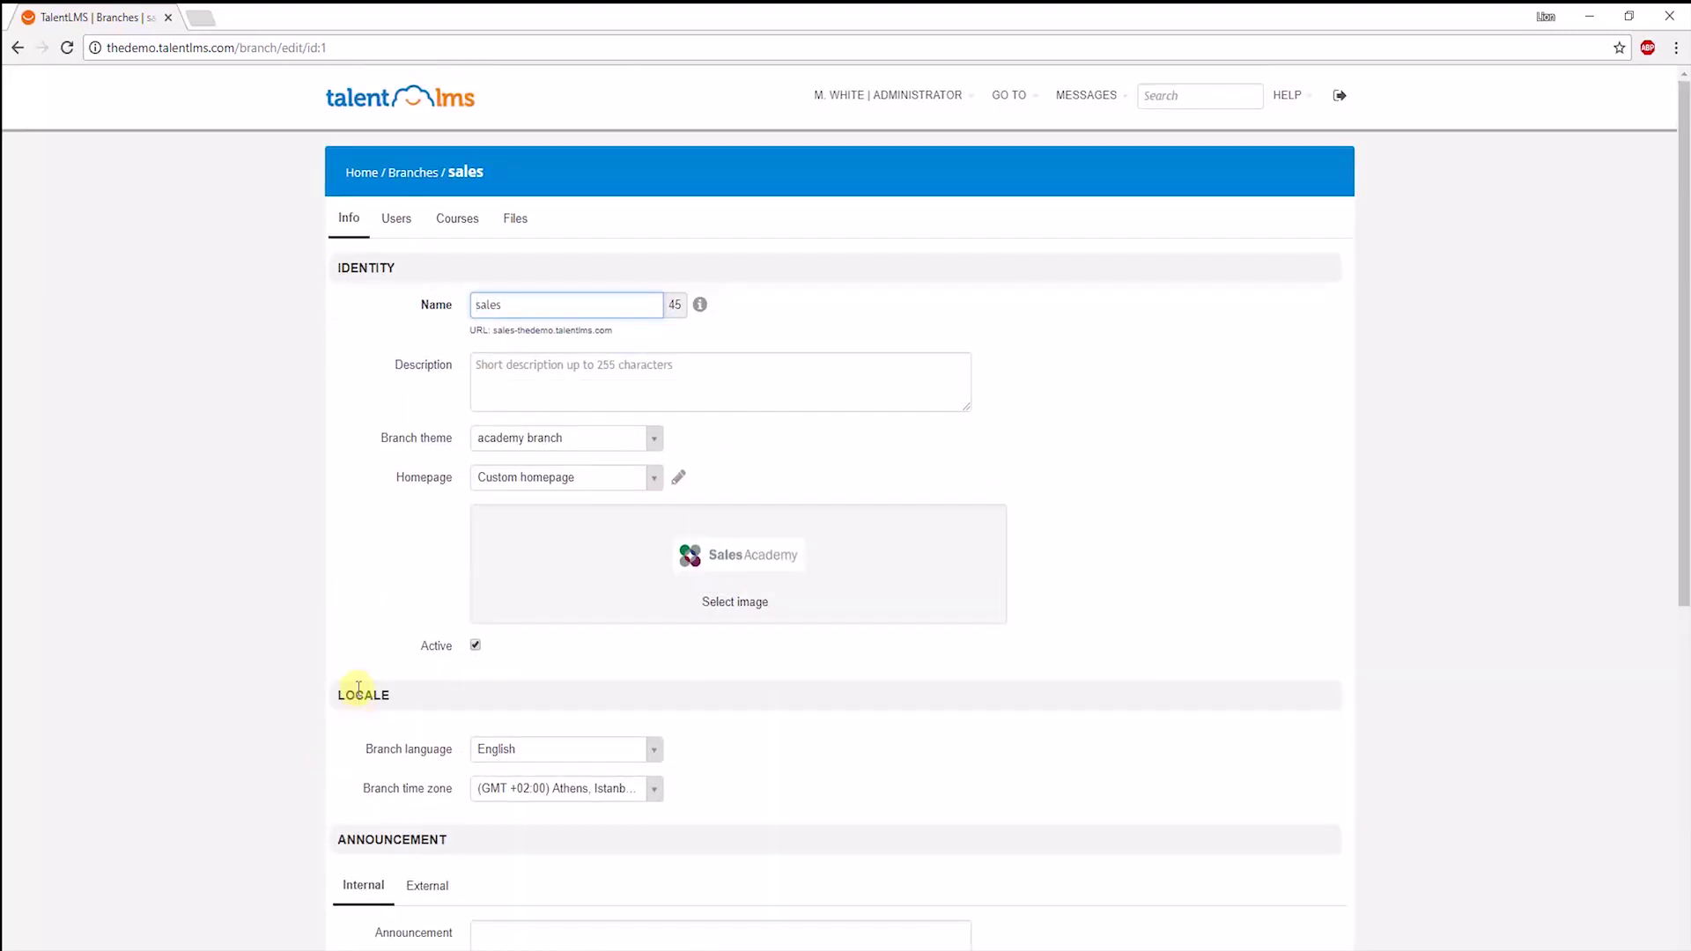
{"action": "left_click", "coordinate": [231, 44]}
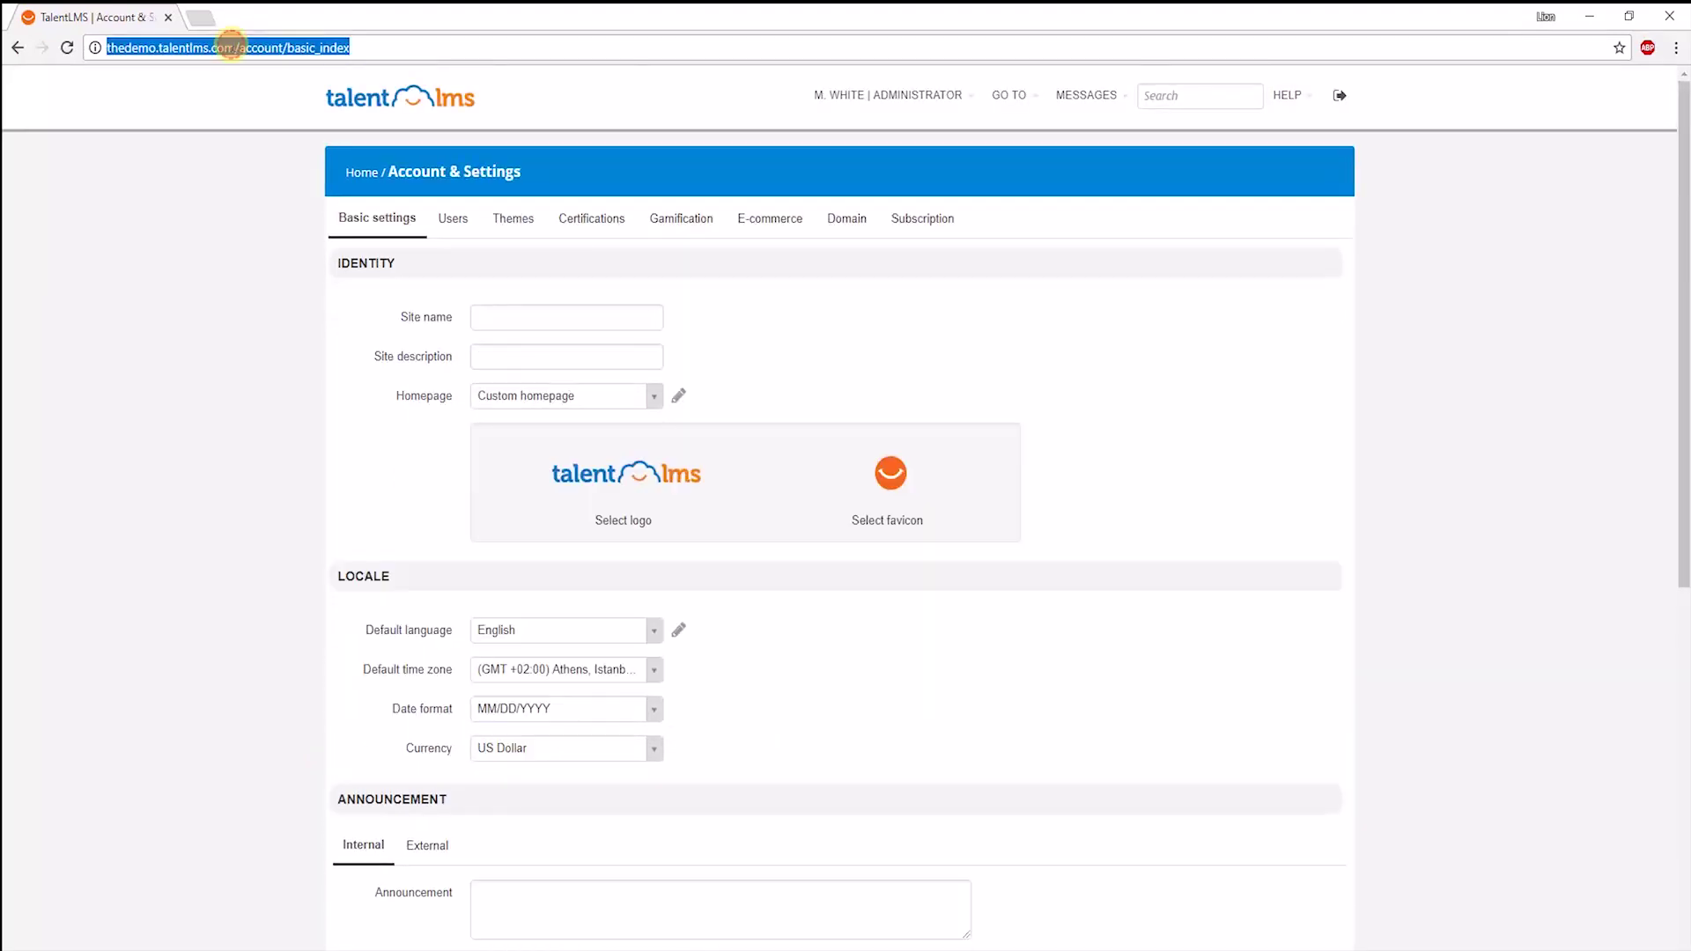
{"action": "type", "text": "sale"}
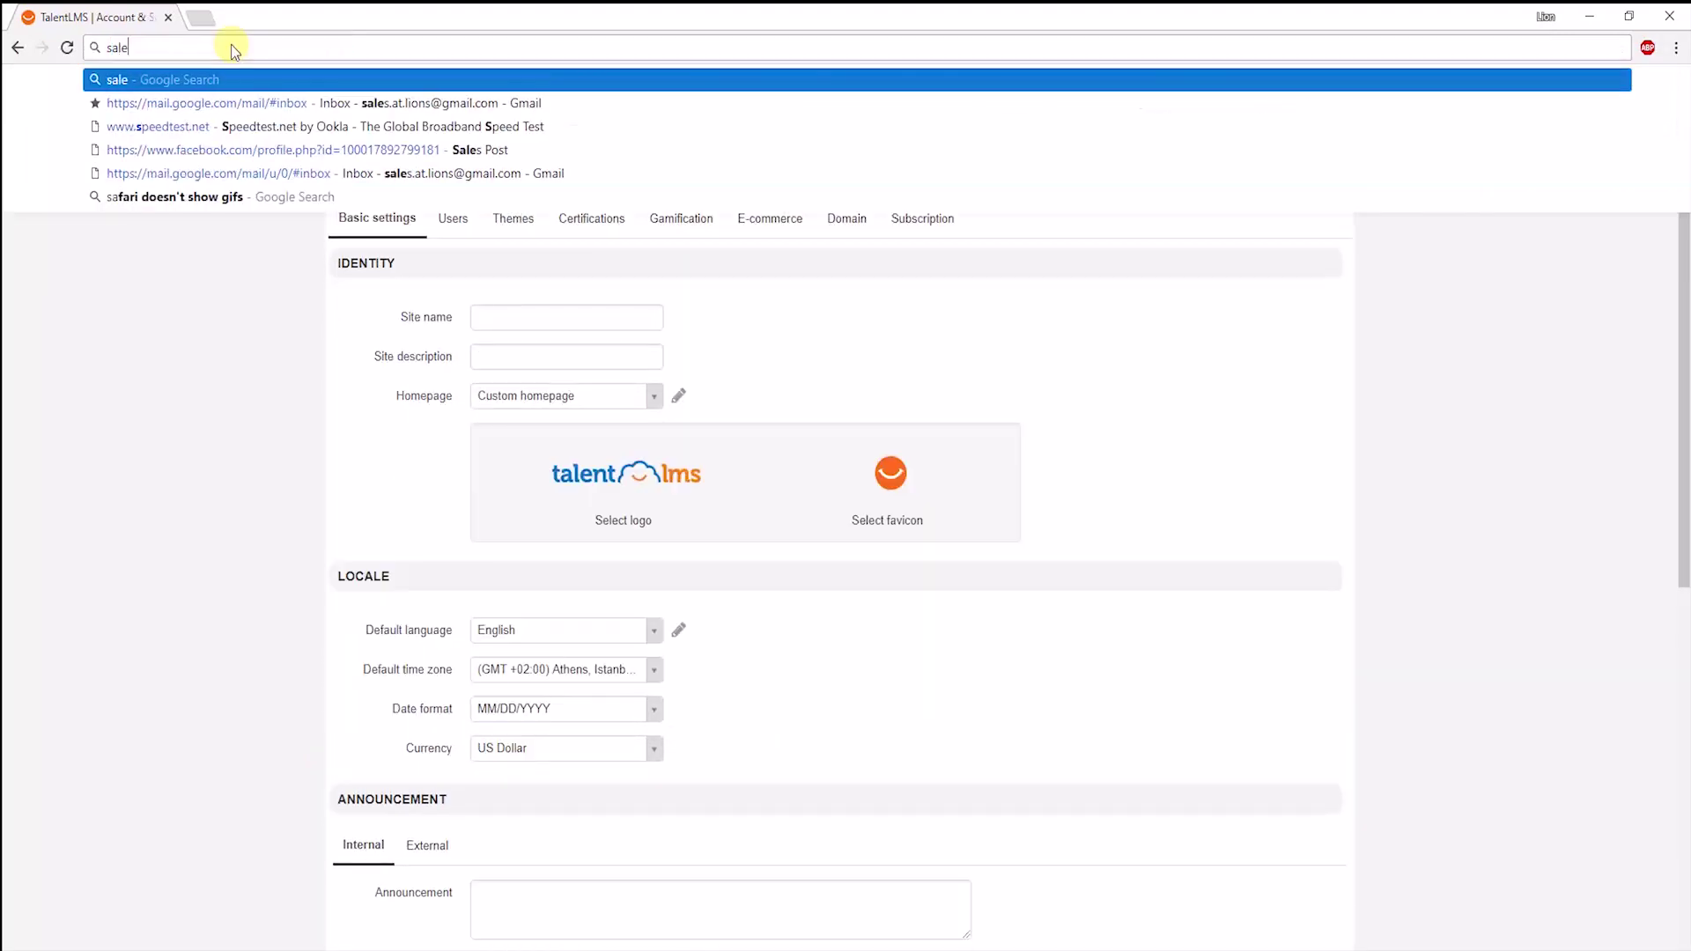
{"action": "type", "text": "s-thedemo.talentlms.com"}
{"action": "key", "text": "Return"}
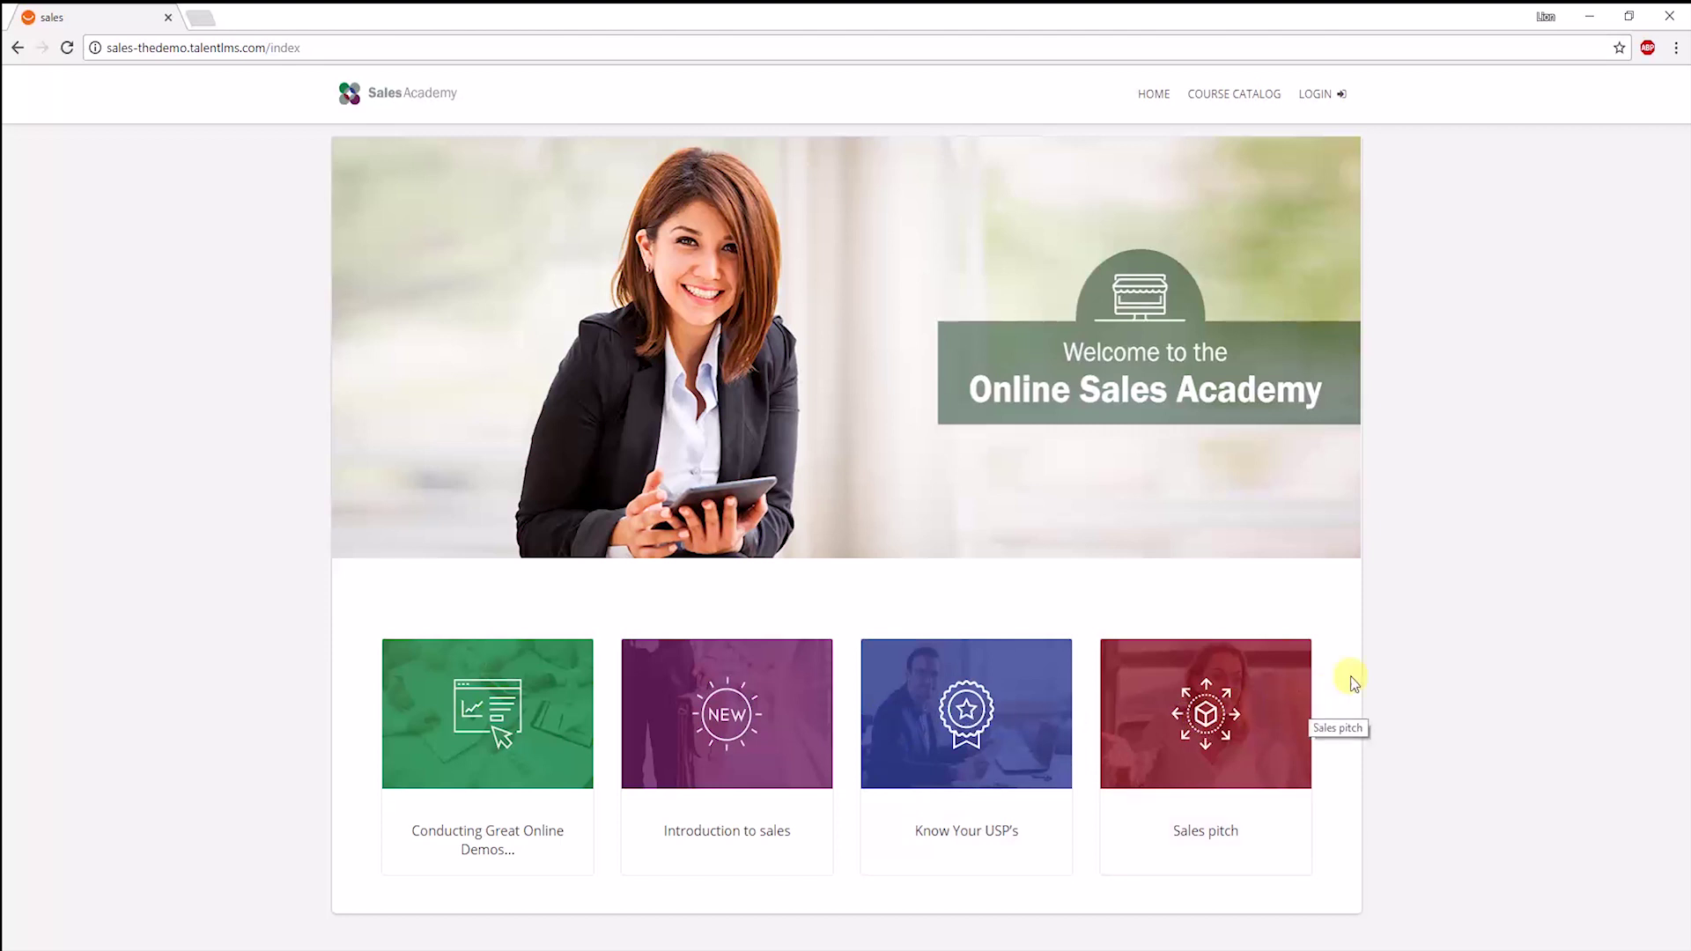
{"action": "left_click", "coordinate": [1314, 94]}
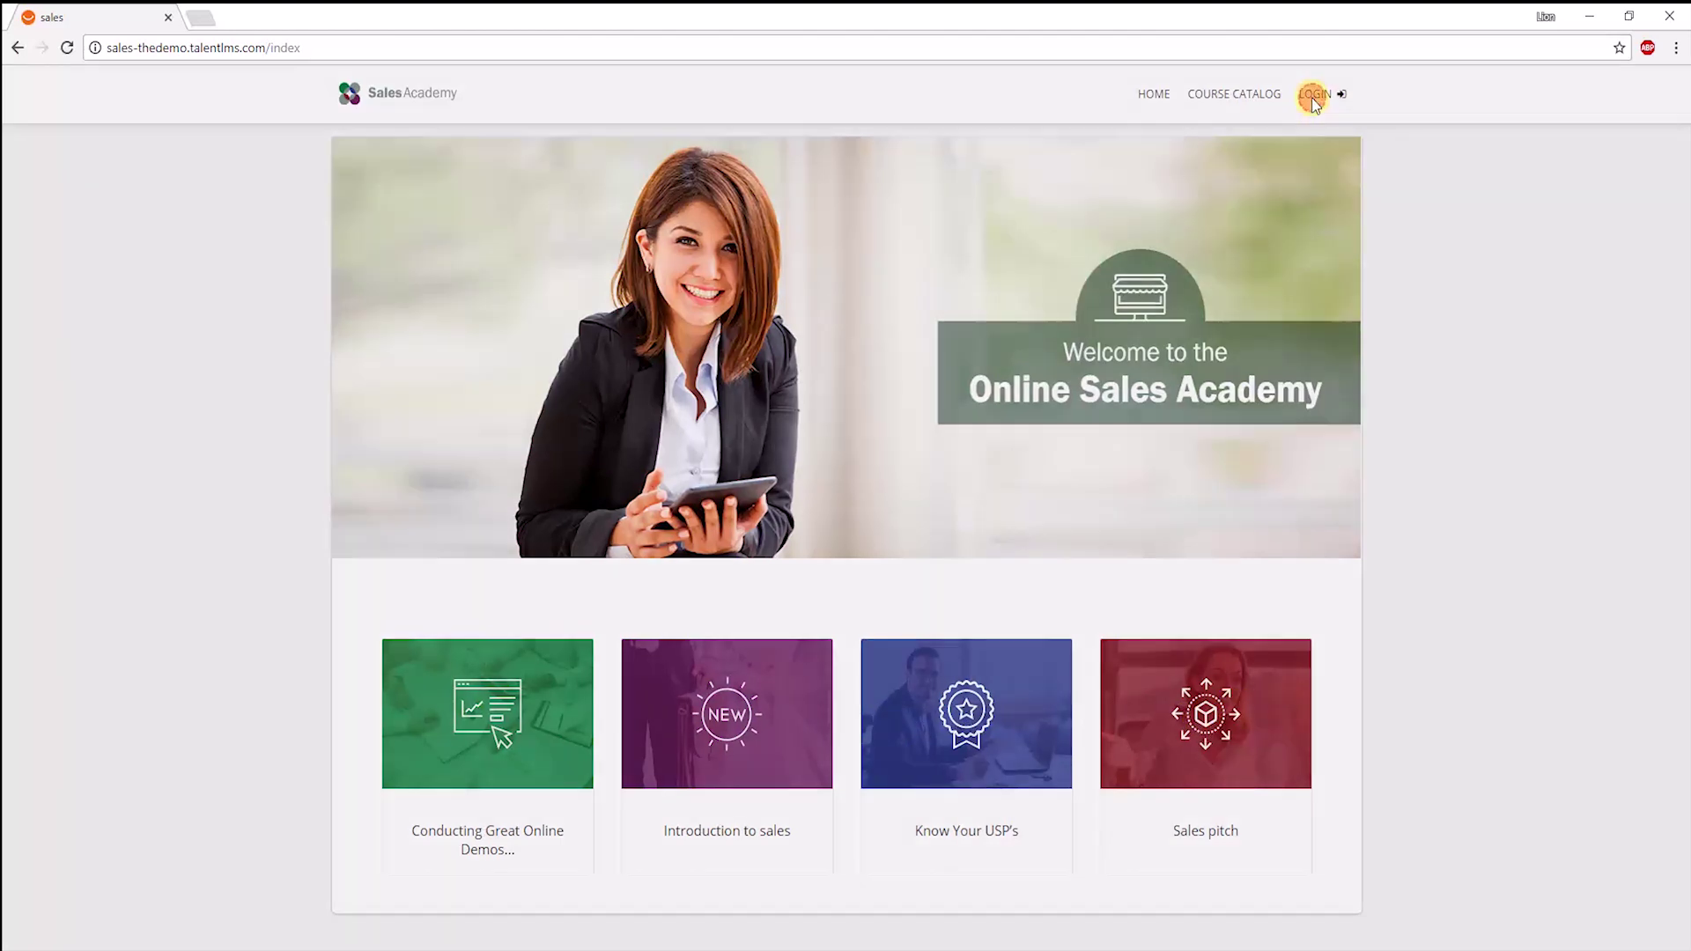
{"action": "type", "text": "ma"}
{"action": "key", "text": "Down"}
{"action": "key", "text": "Return"}
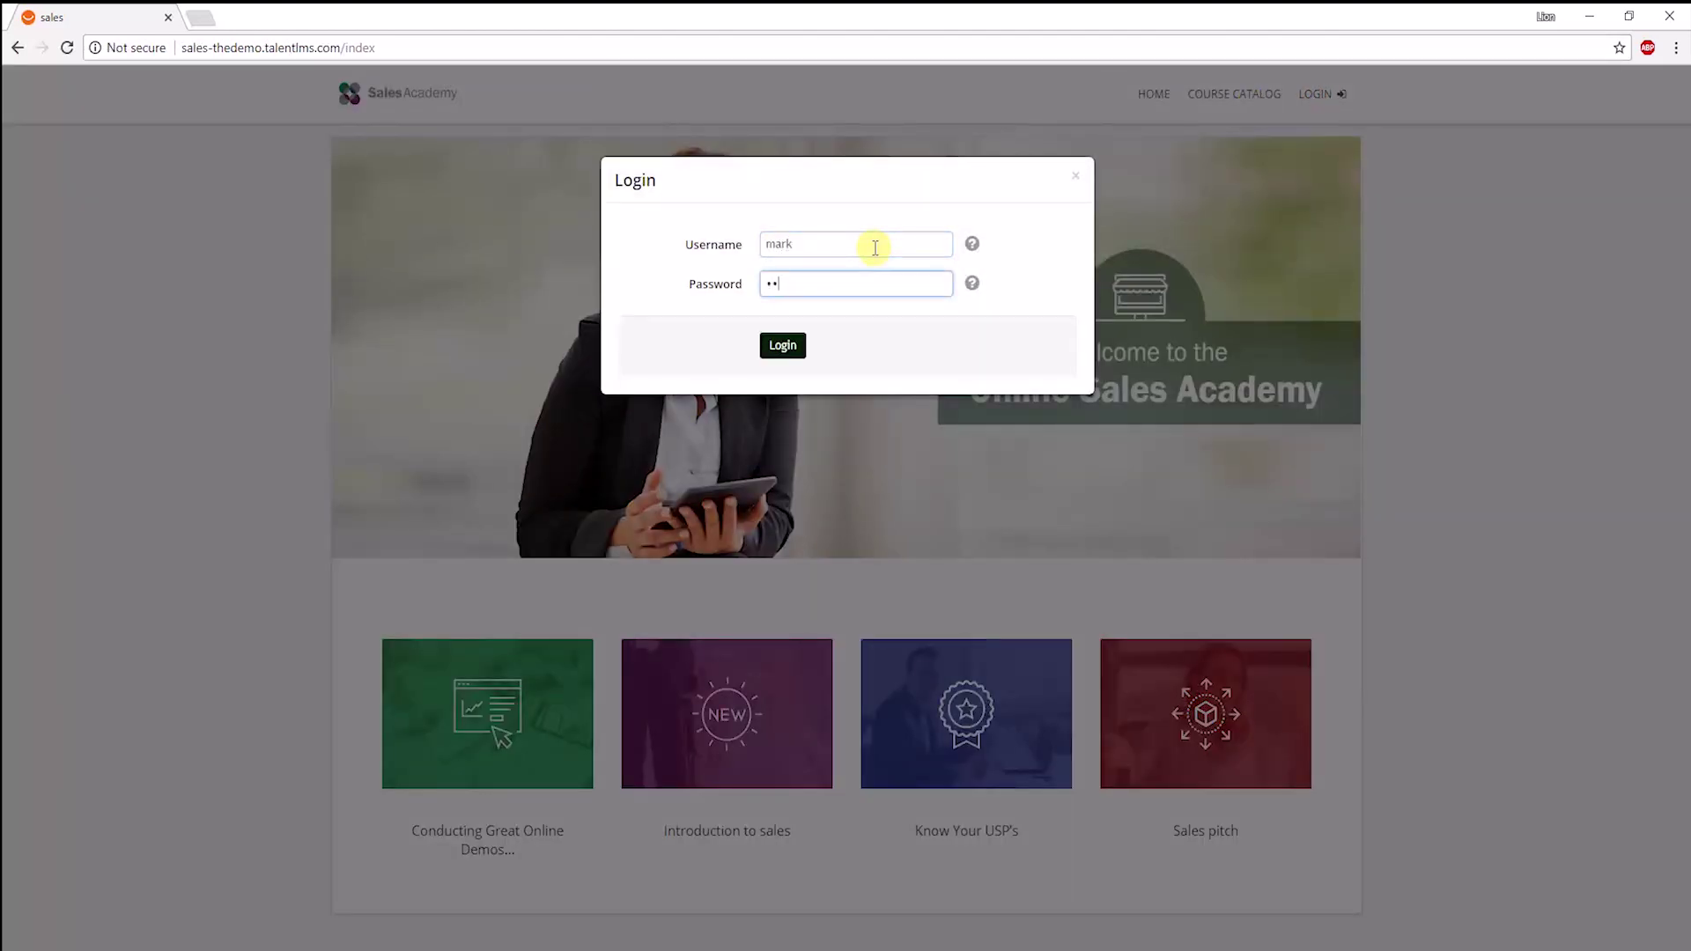
{"action": "key", "text": "Return"}
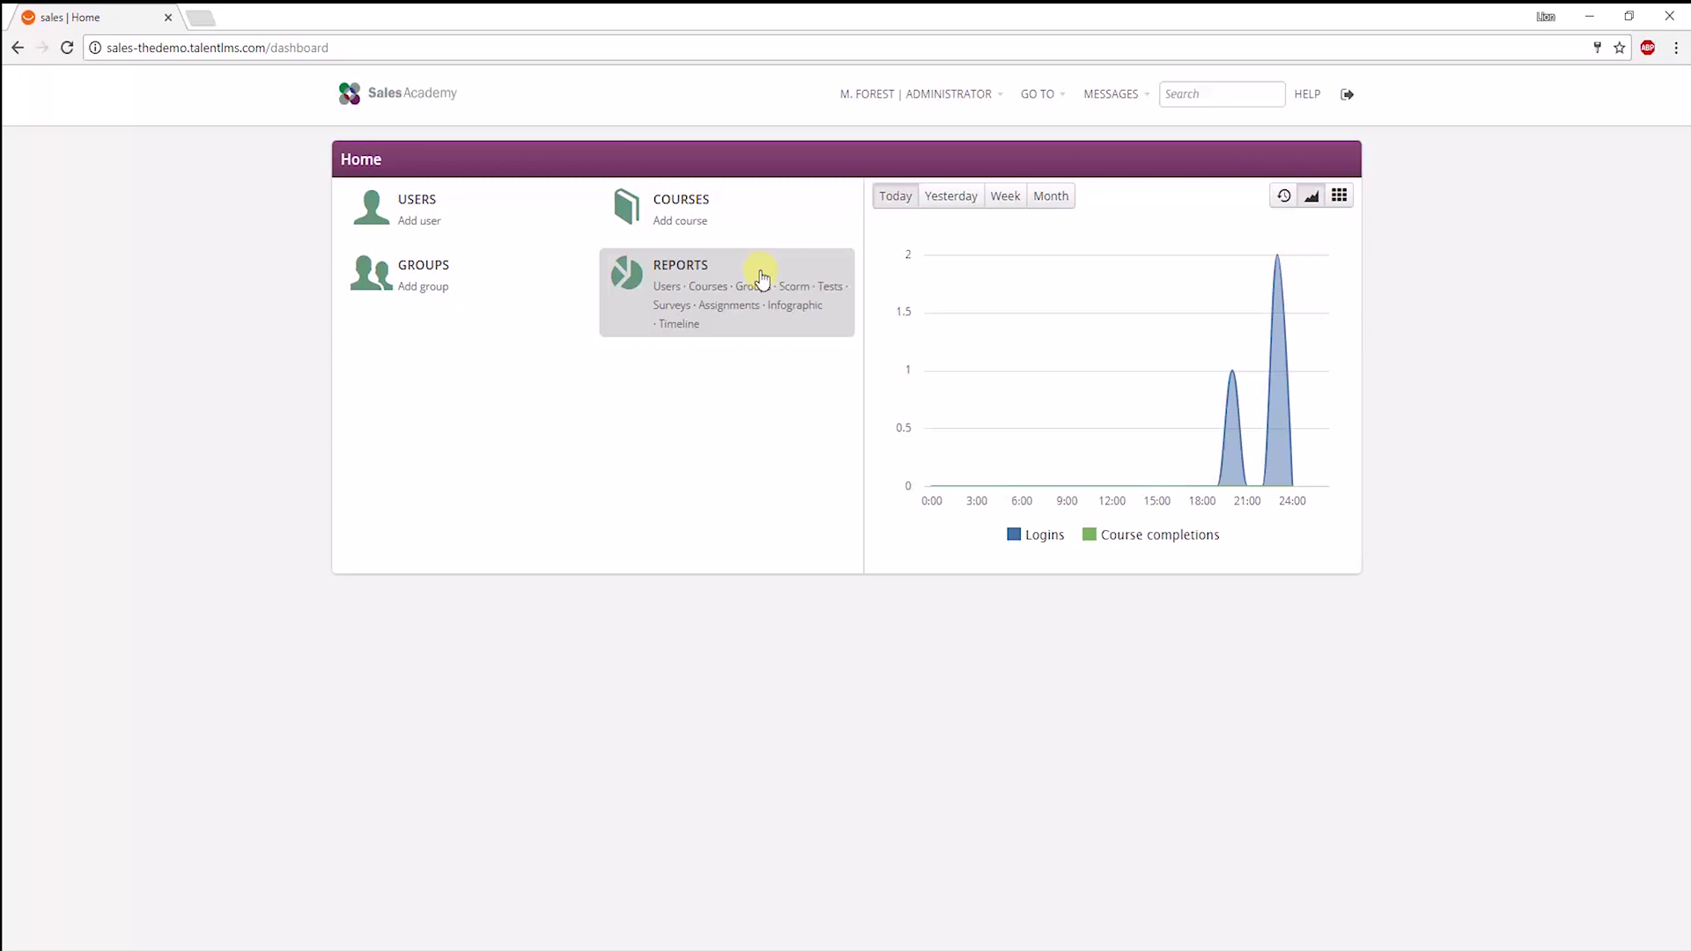
{"action": "left_click", "coordinate": [325, 47]}
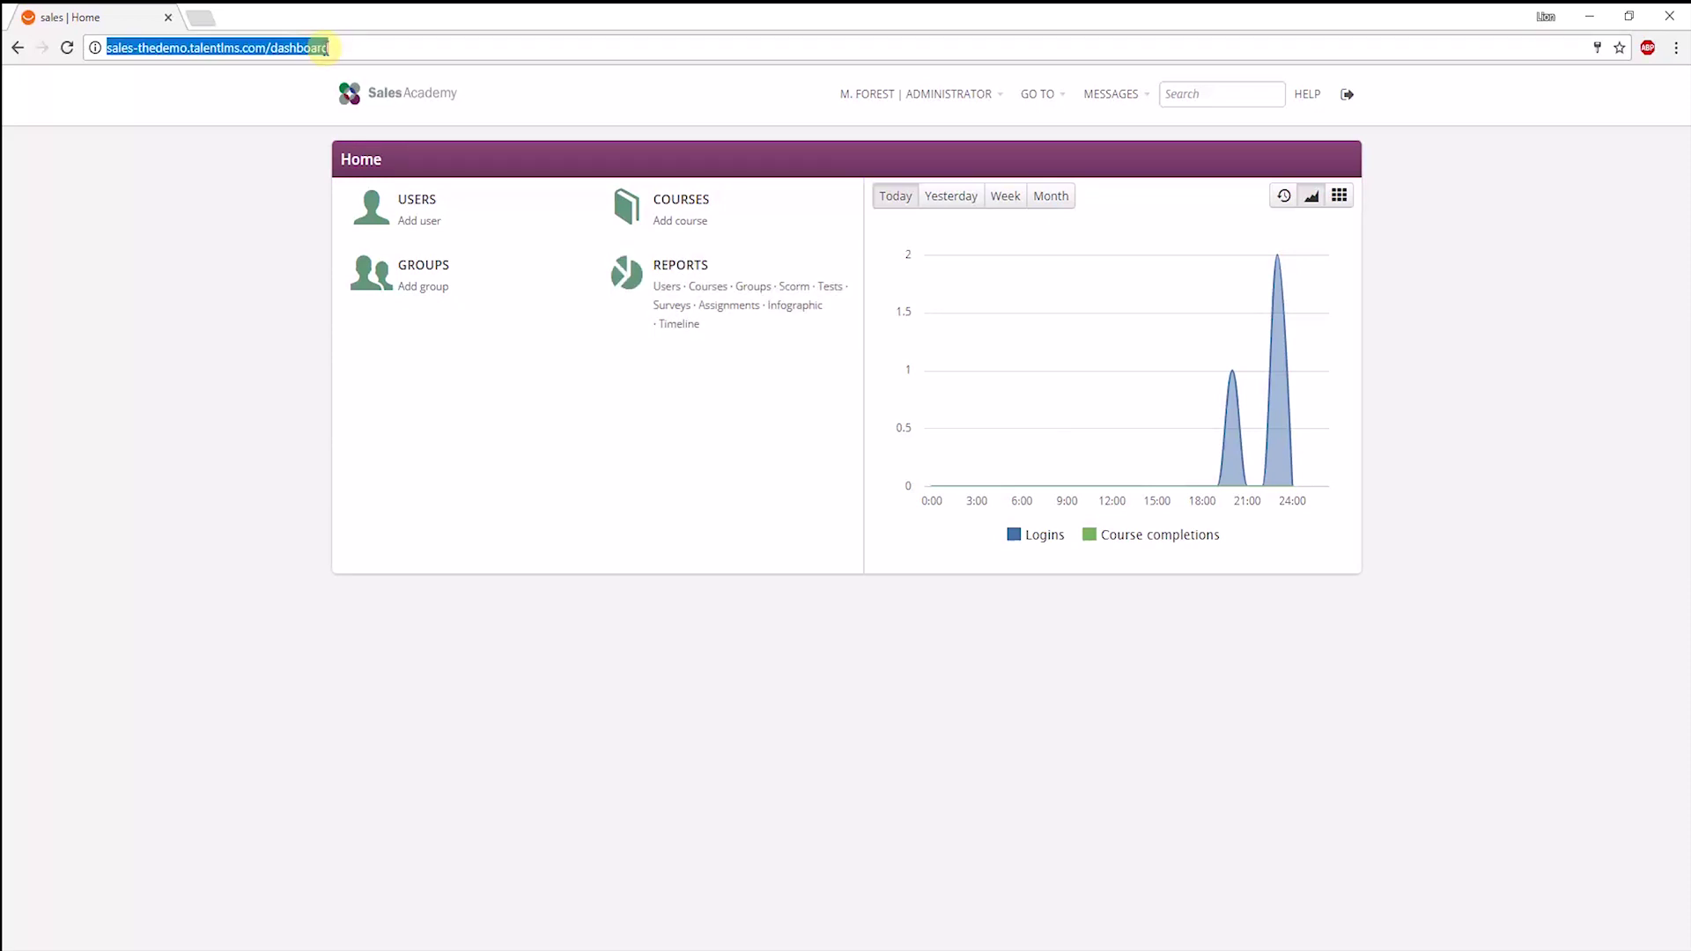
Load thedemo.talentlms.com, open Events Engine notifications, then view the Automations list.
{"action": "type", "text": "thede"}
{"action": "key", "text": "Return"}
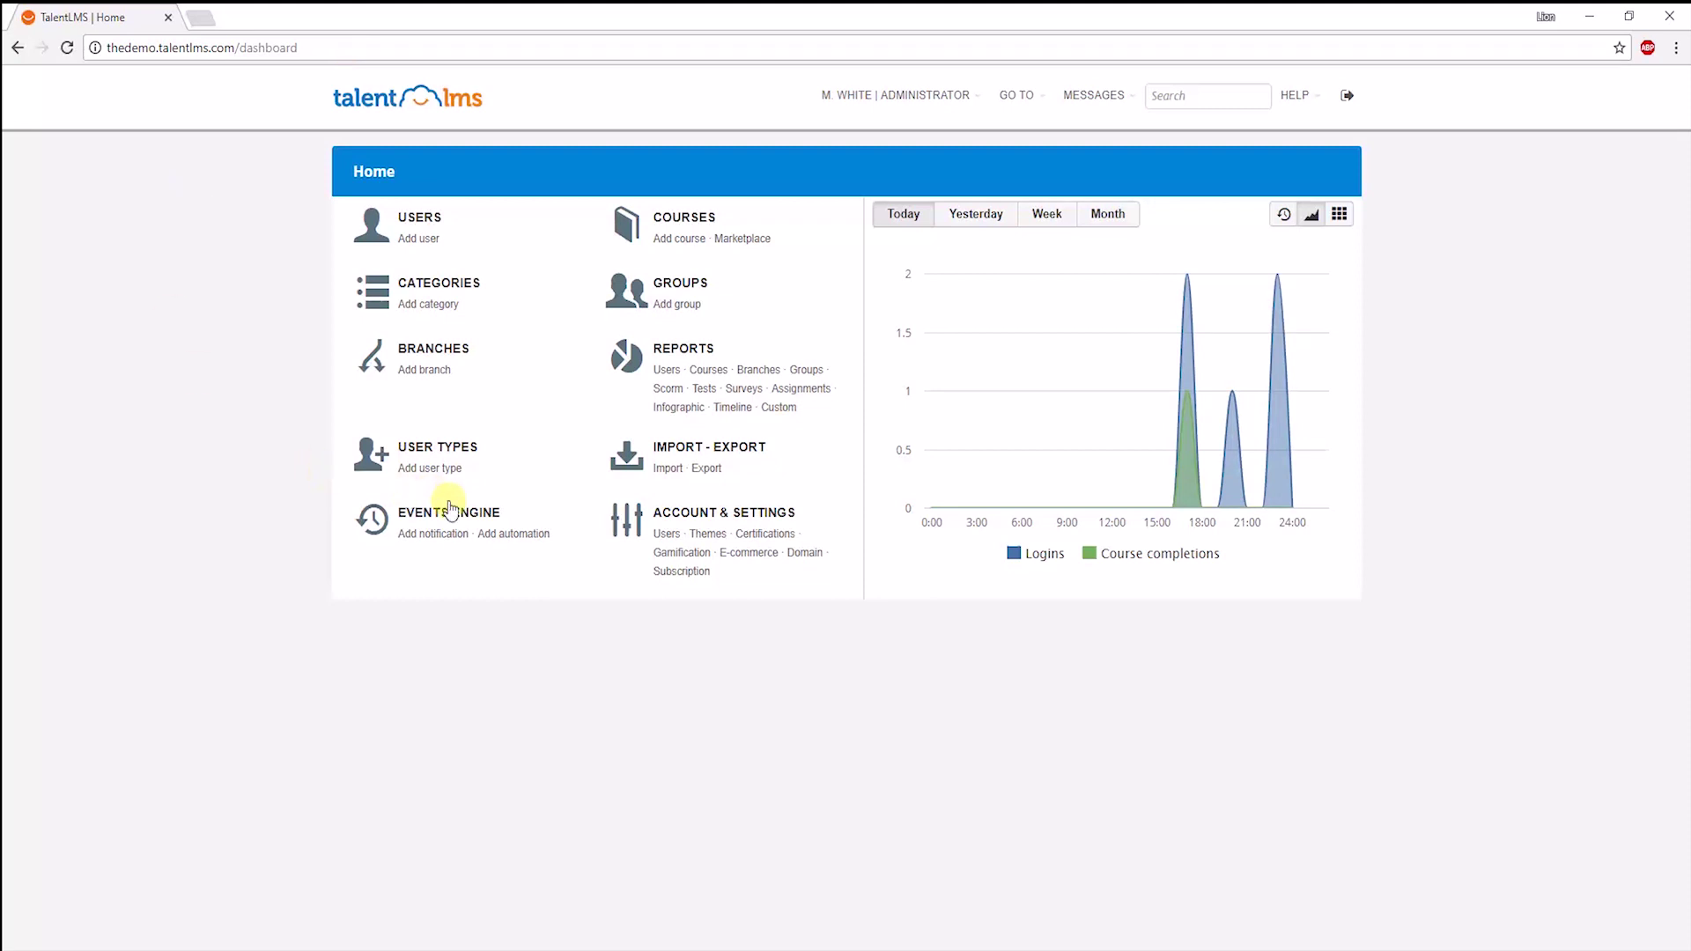
{"action": "left_click", "coordinate": [528, 524]}
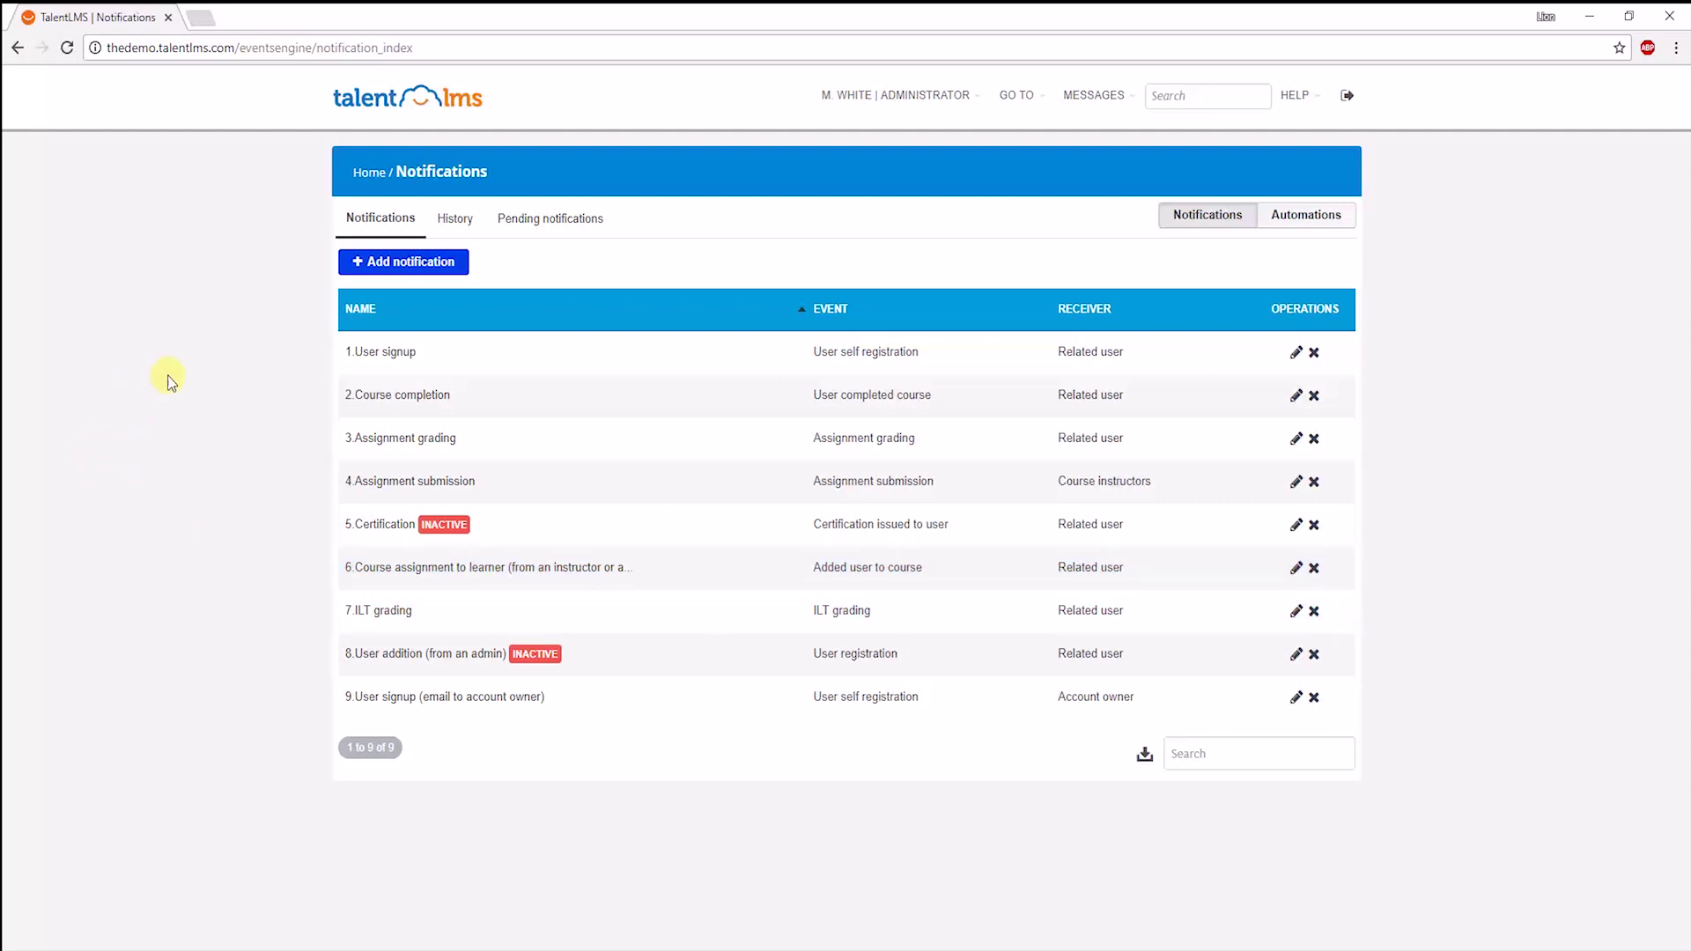
{"action": "left_click", "coordinate": [1291, 222]}
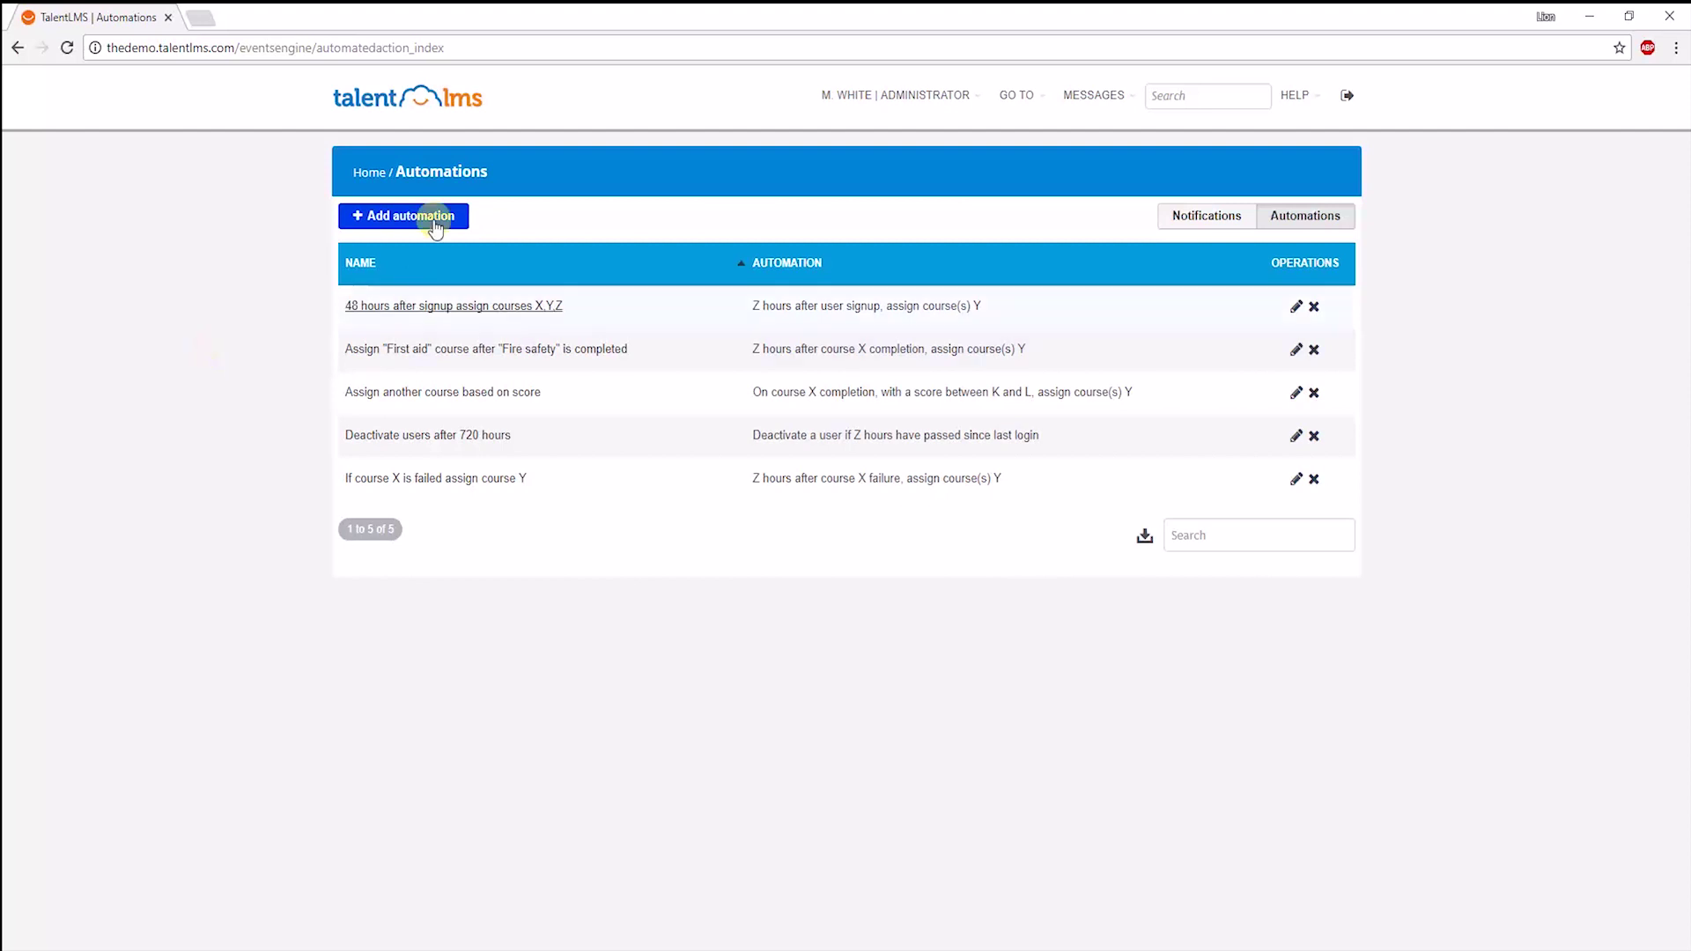
Schedule the Reports Excel export every 4 weeks to a custom recipient e-mail address.
{"action": "left_click", "coordinate": [368, 173]}
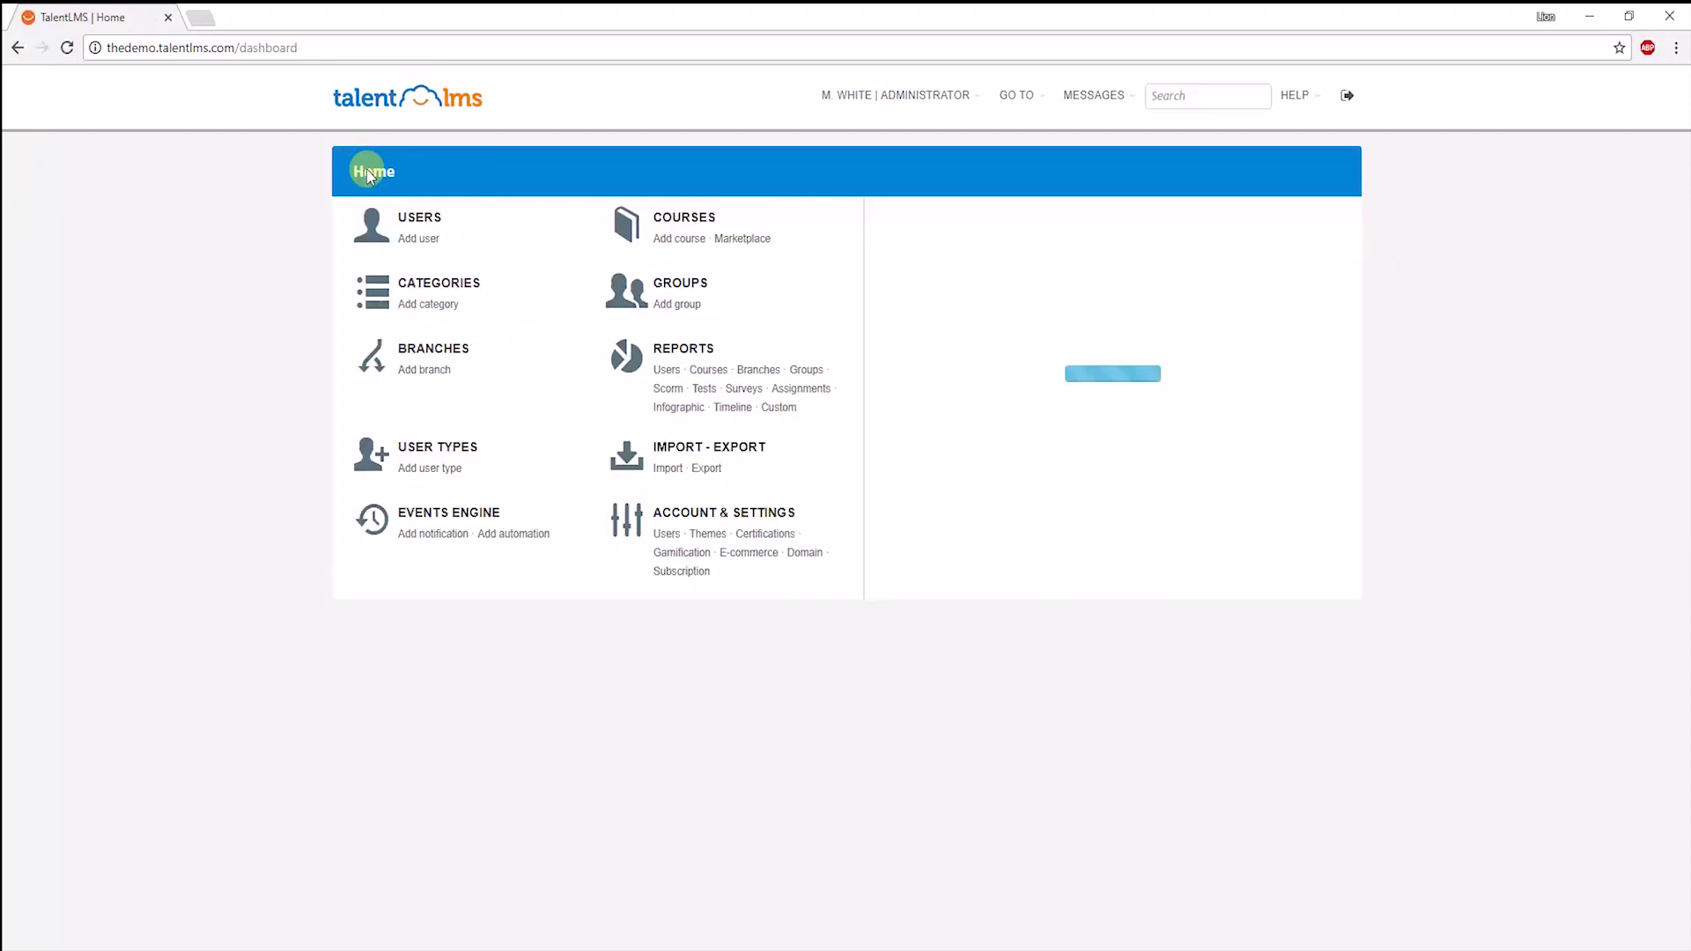
{"action": "left_click", "coordinate": [687, 350]}
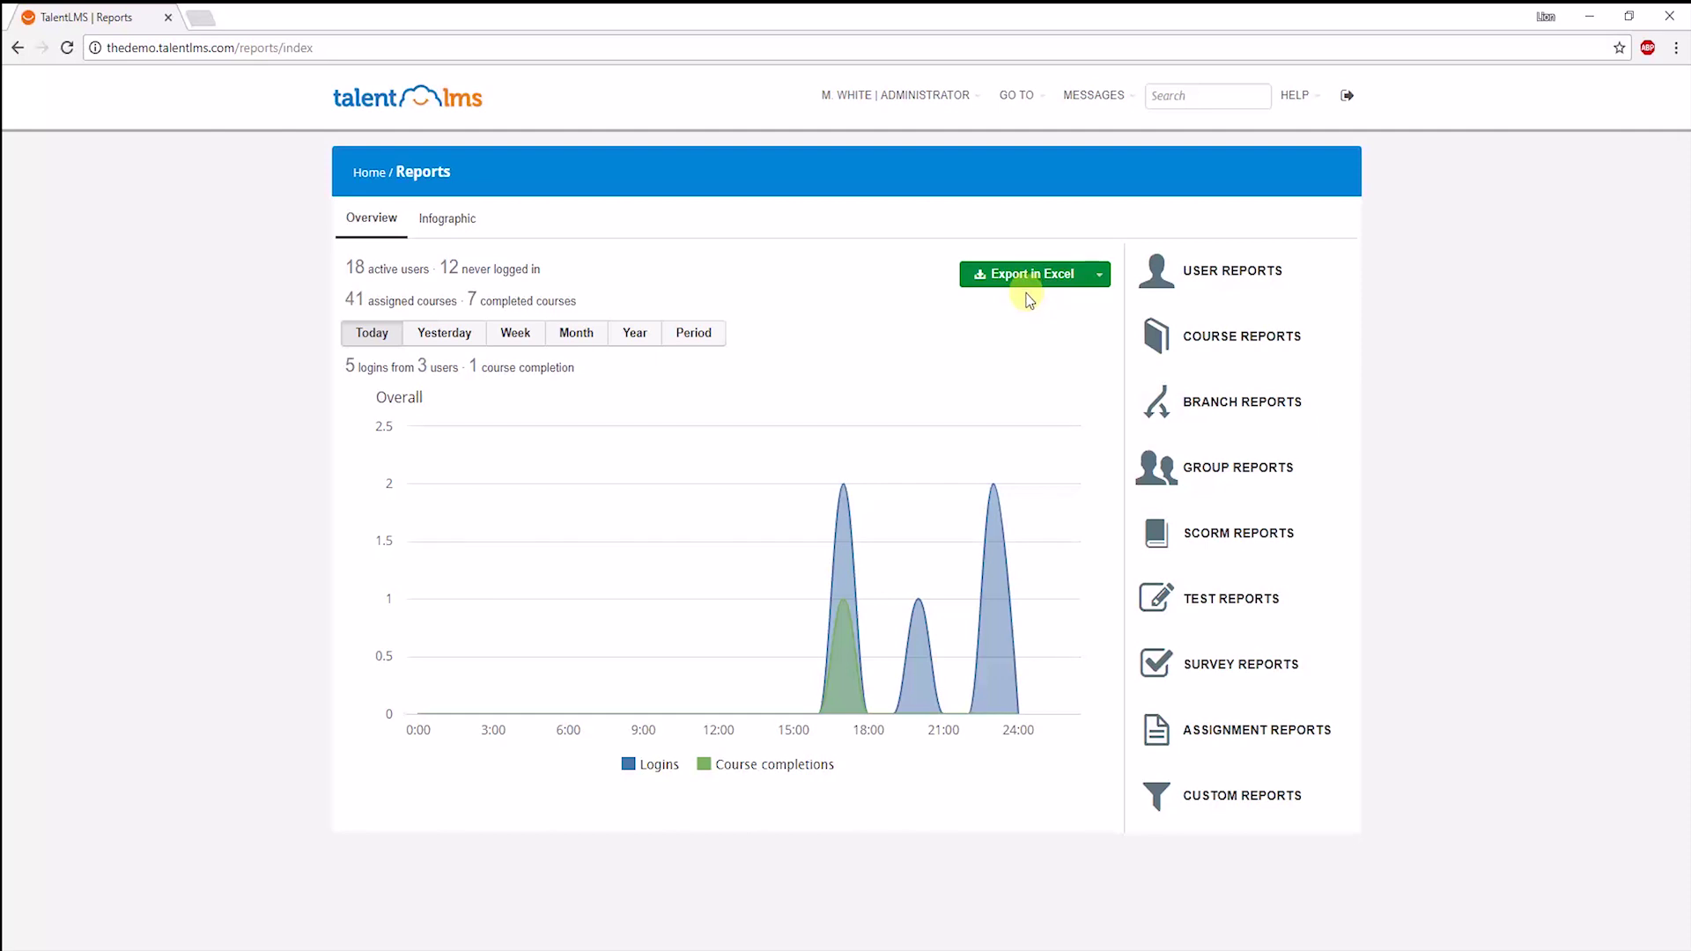
{"action": "left_click", "coordinate": [1100, 280]}
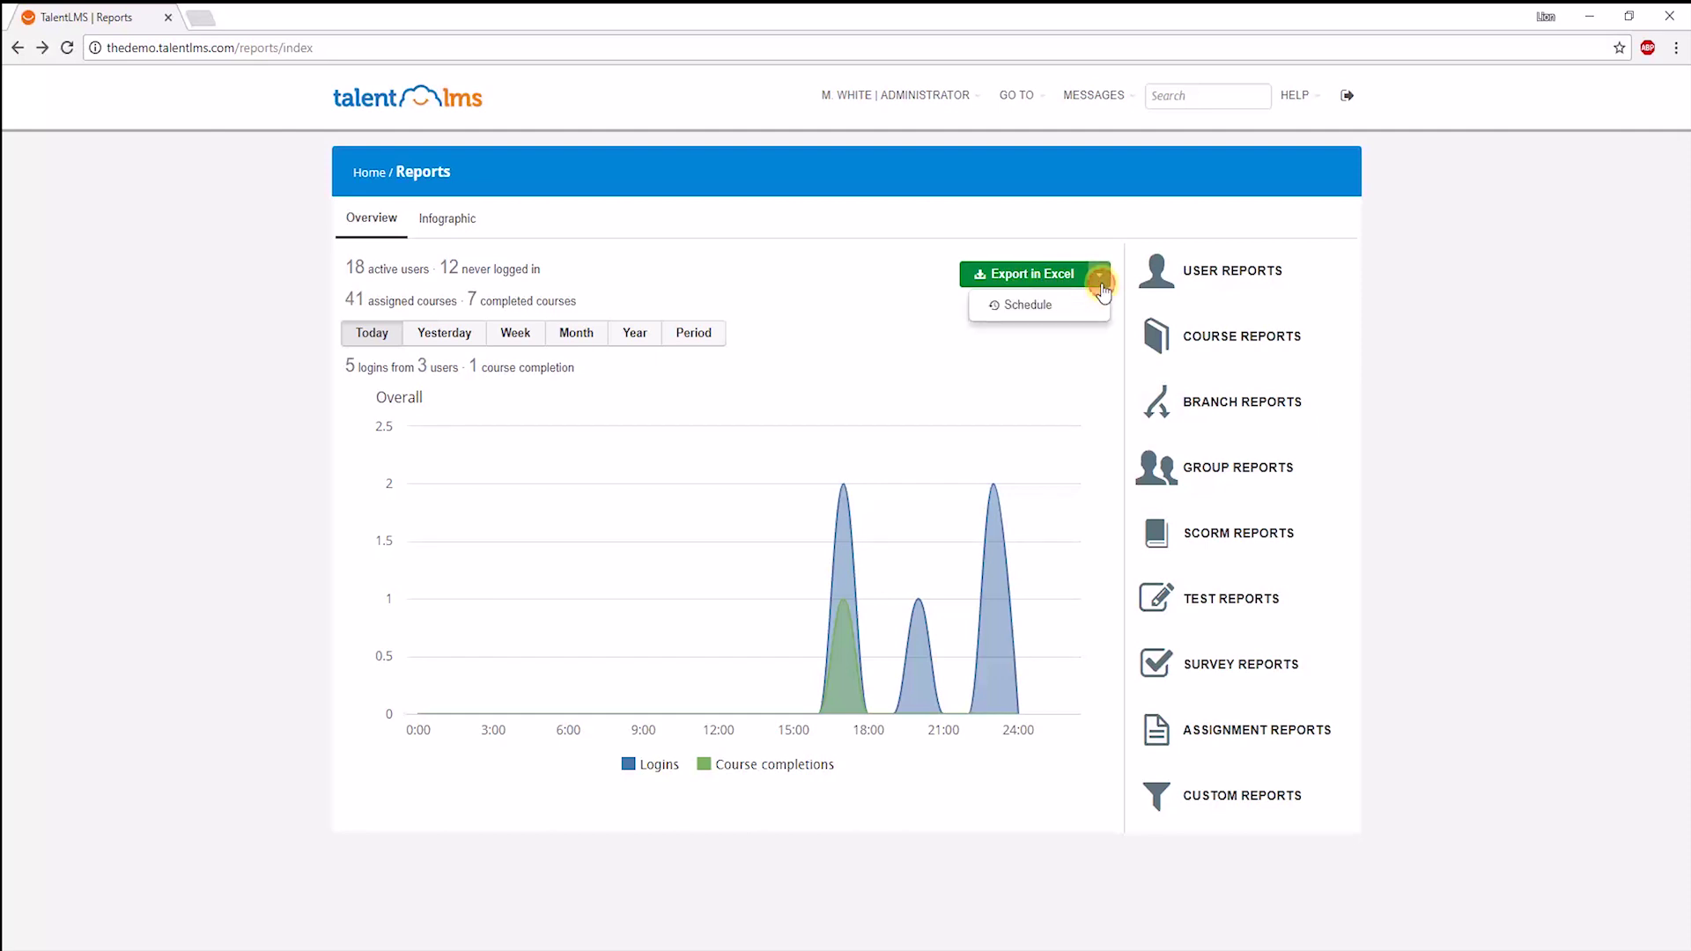
{"action": "left_click", "coordinate": [1026, 306]}
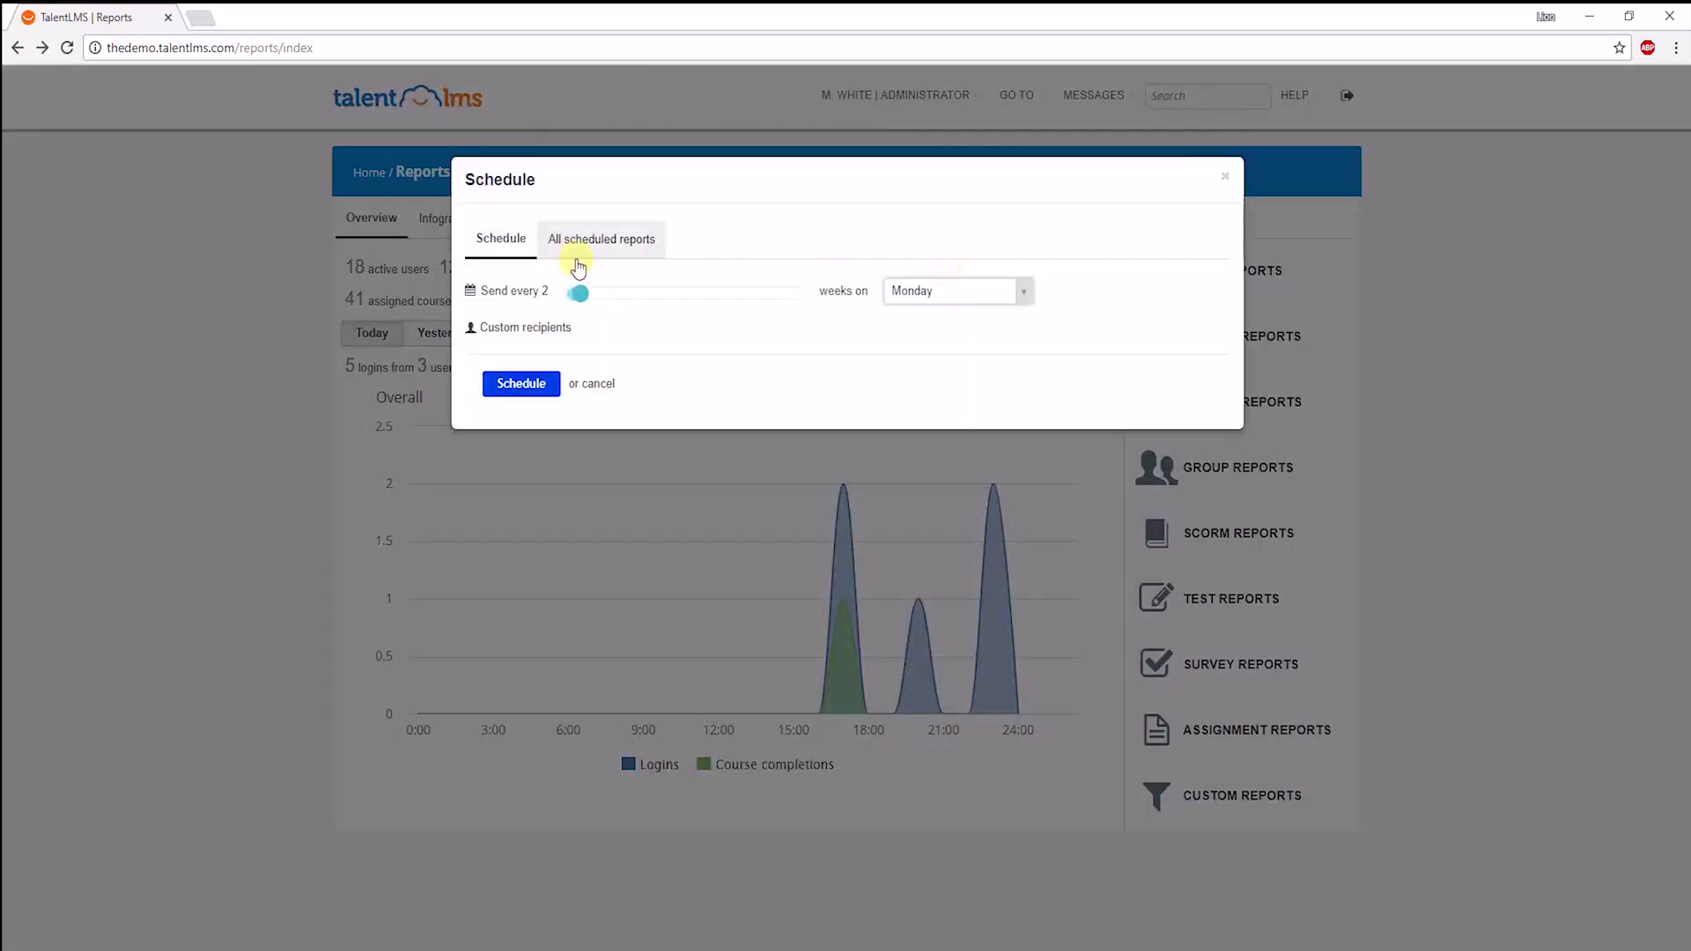
{"action": "left_click_drag", "start_coordinate": [597, 299], "coordinate": [607, 295]}
{"action": "left_click", "coordinate": [543, 360]}
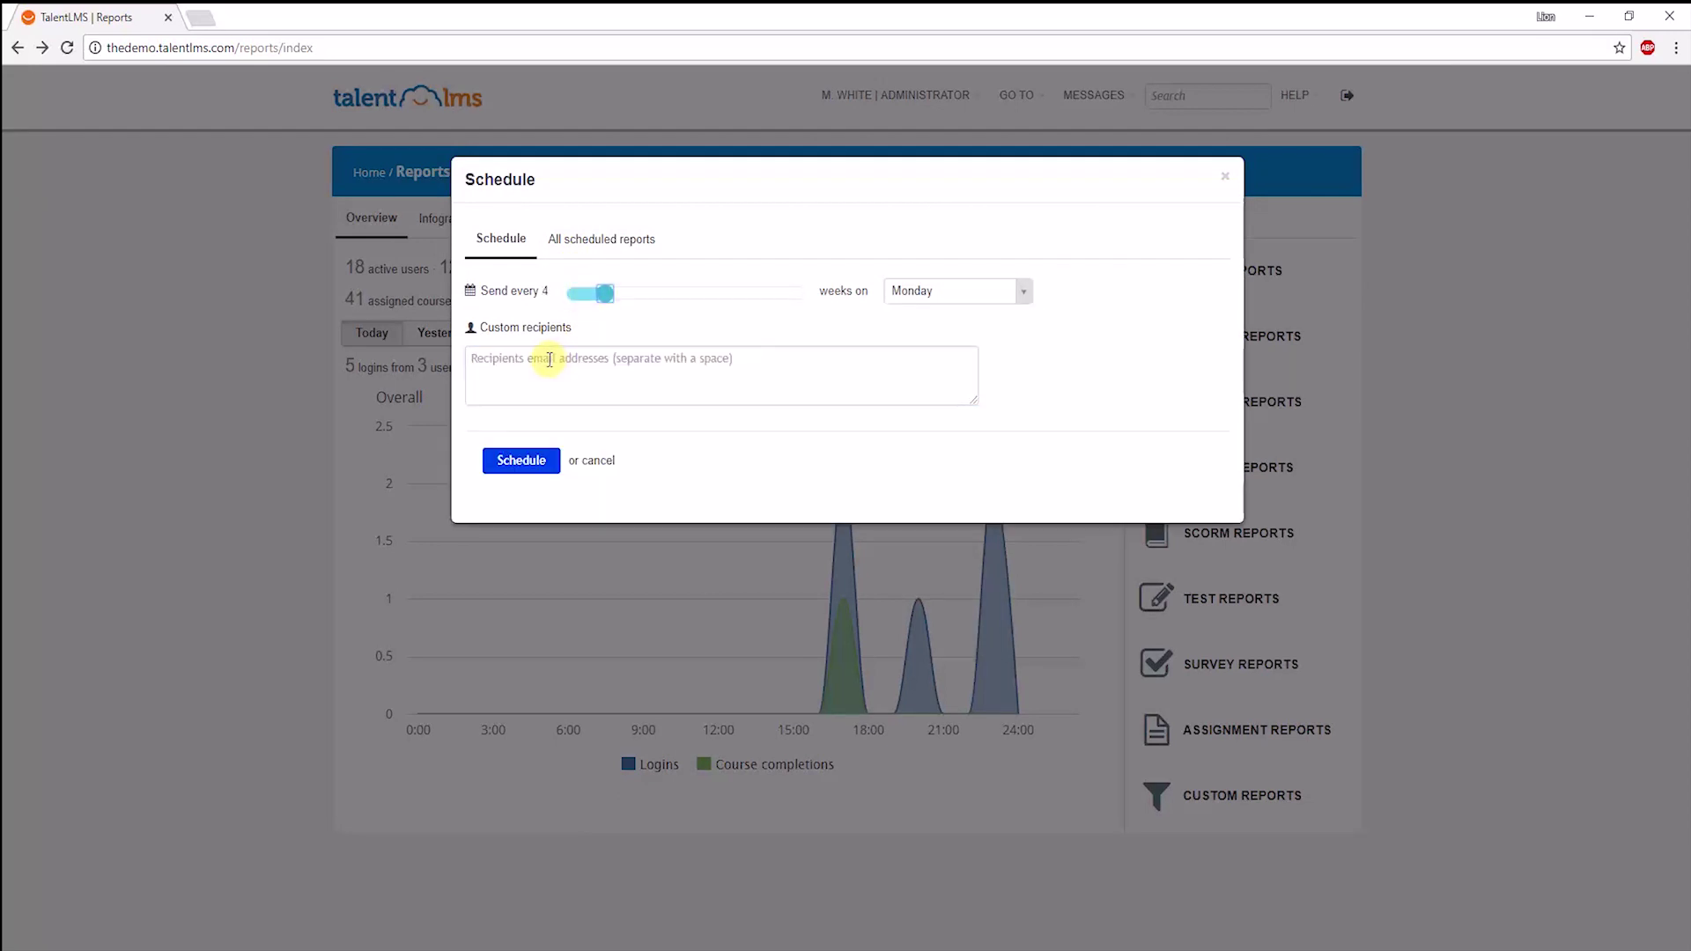
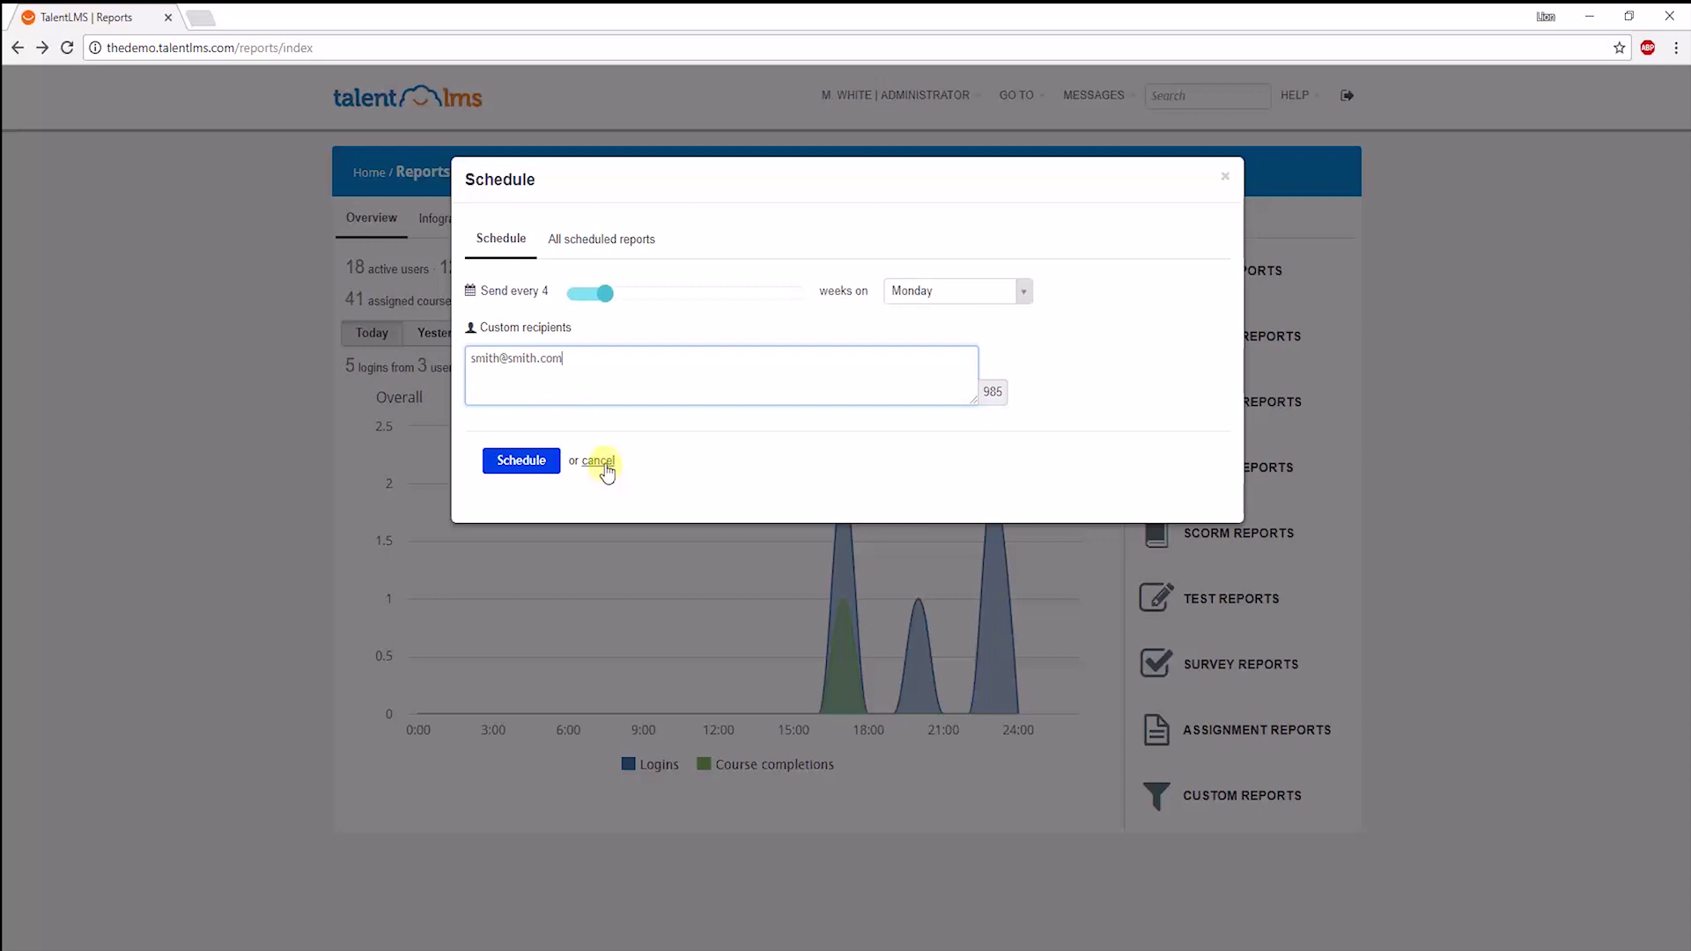
{"action": "left_click", "coordinate": [604, 466]}
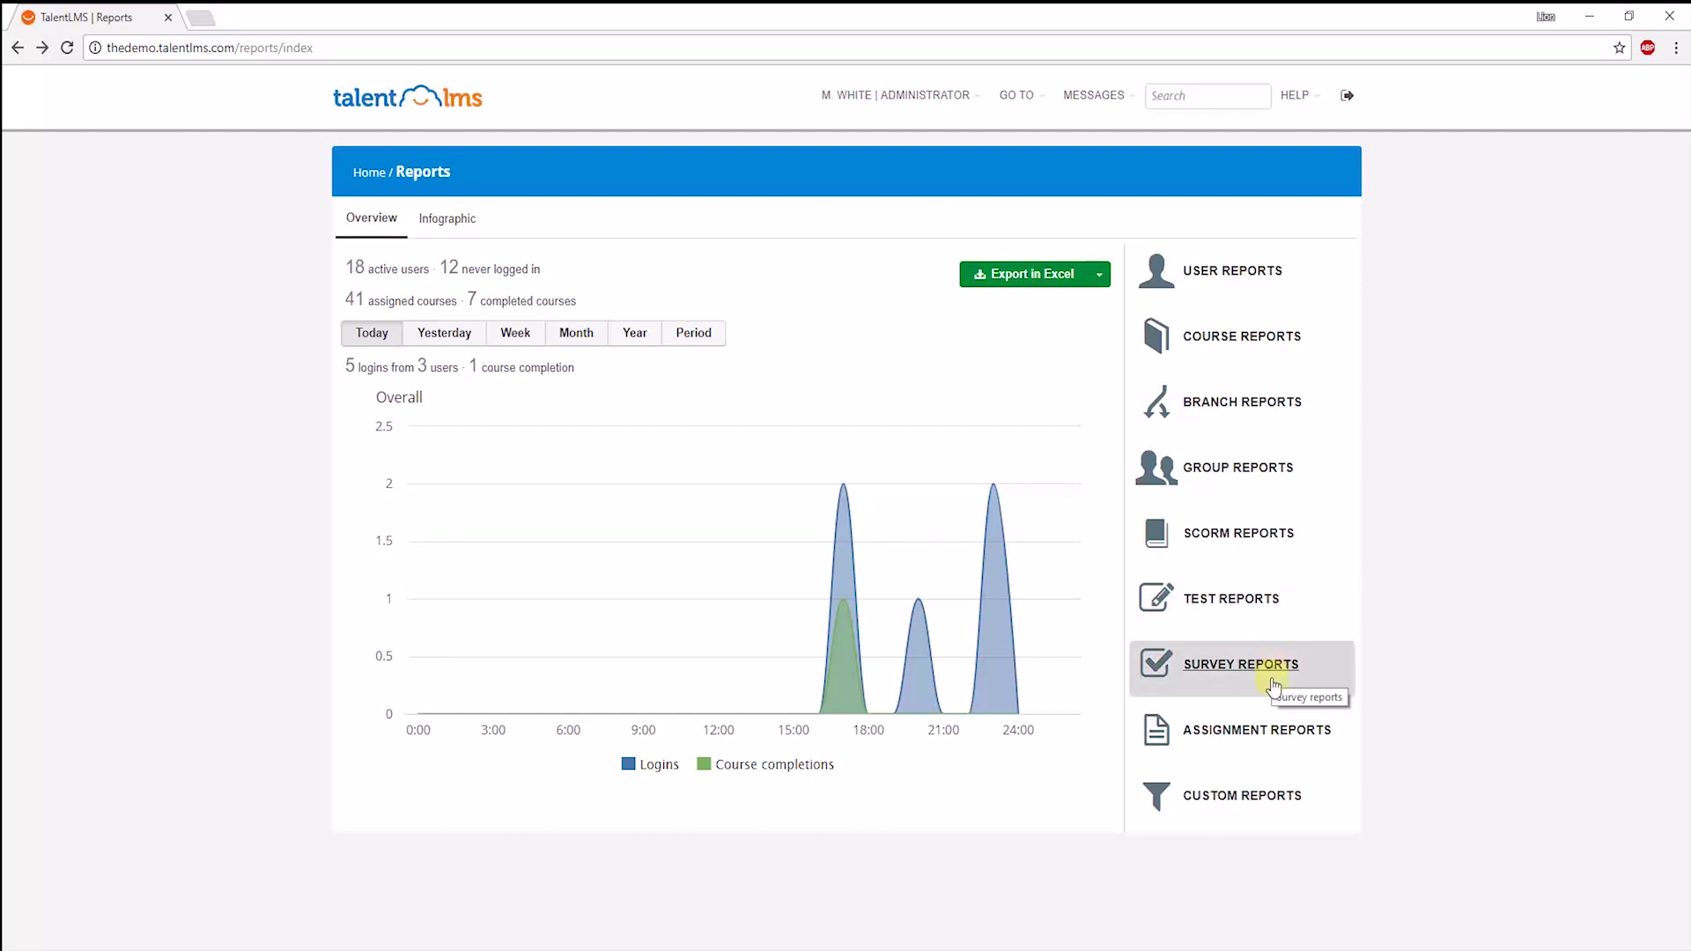
Start custom report 'inactive user' with a not-completed rule for Employee Orientation and Fire Safety Awareness.
{"action": "left_click", "coordinate": [1256, 797]}
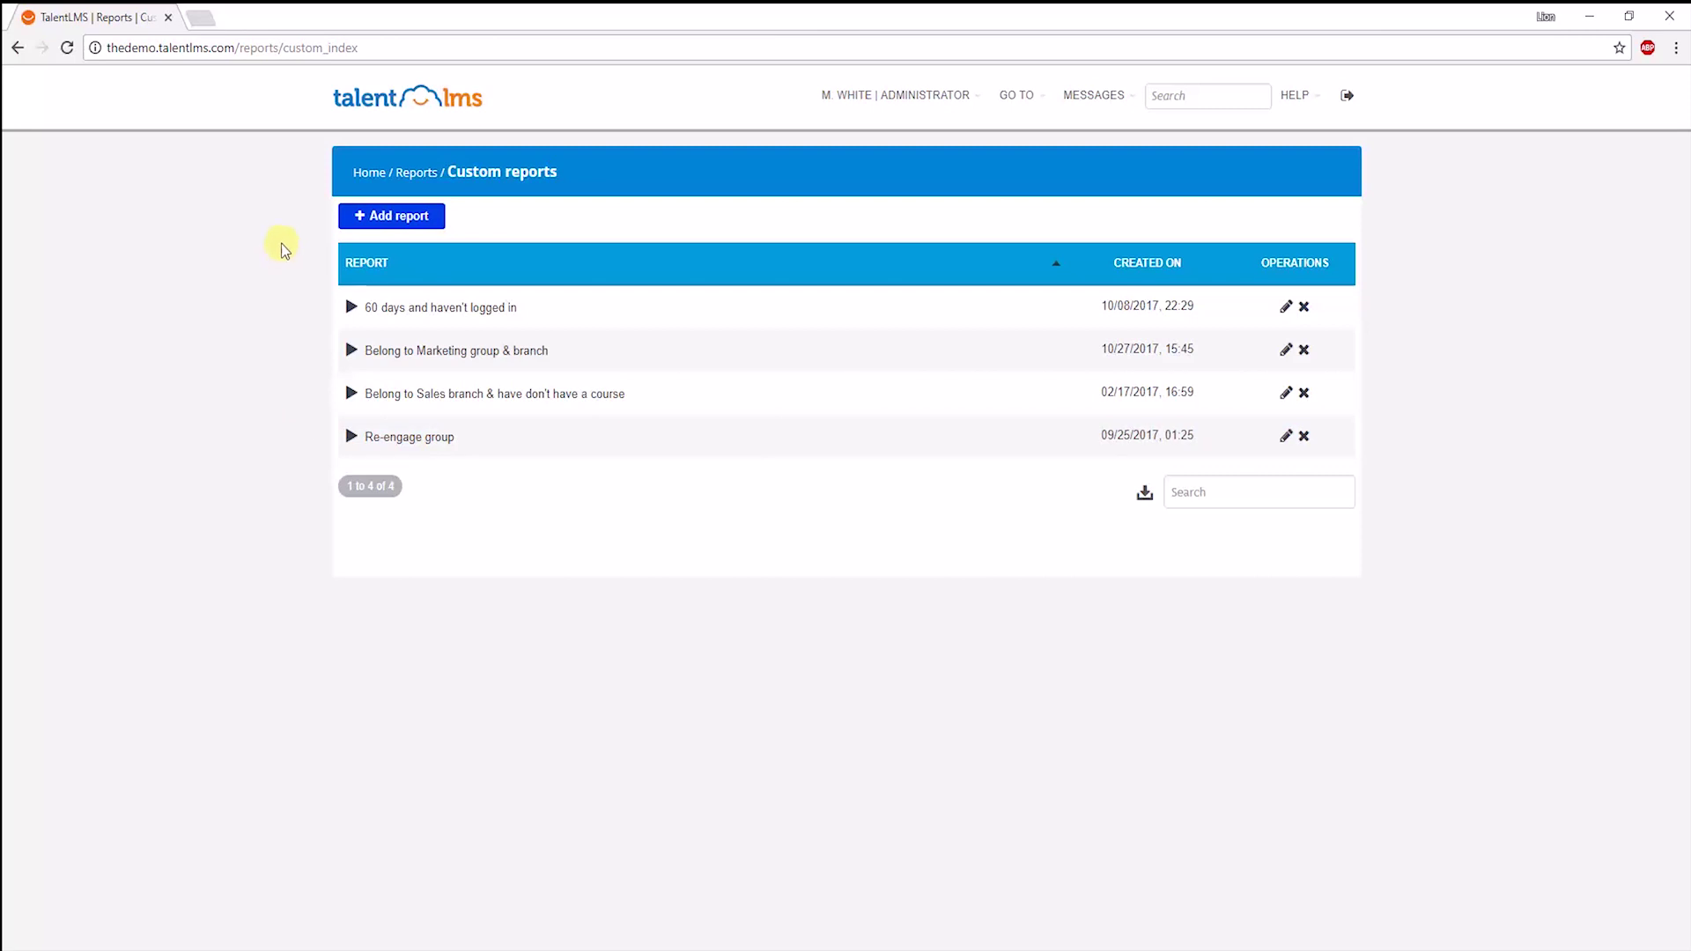
{"action": "left_click", "coordinate": [403, 222]}
{"action": "type", "text": "in"}
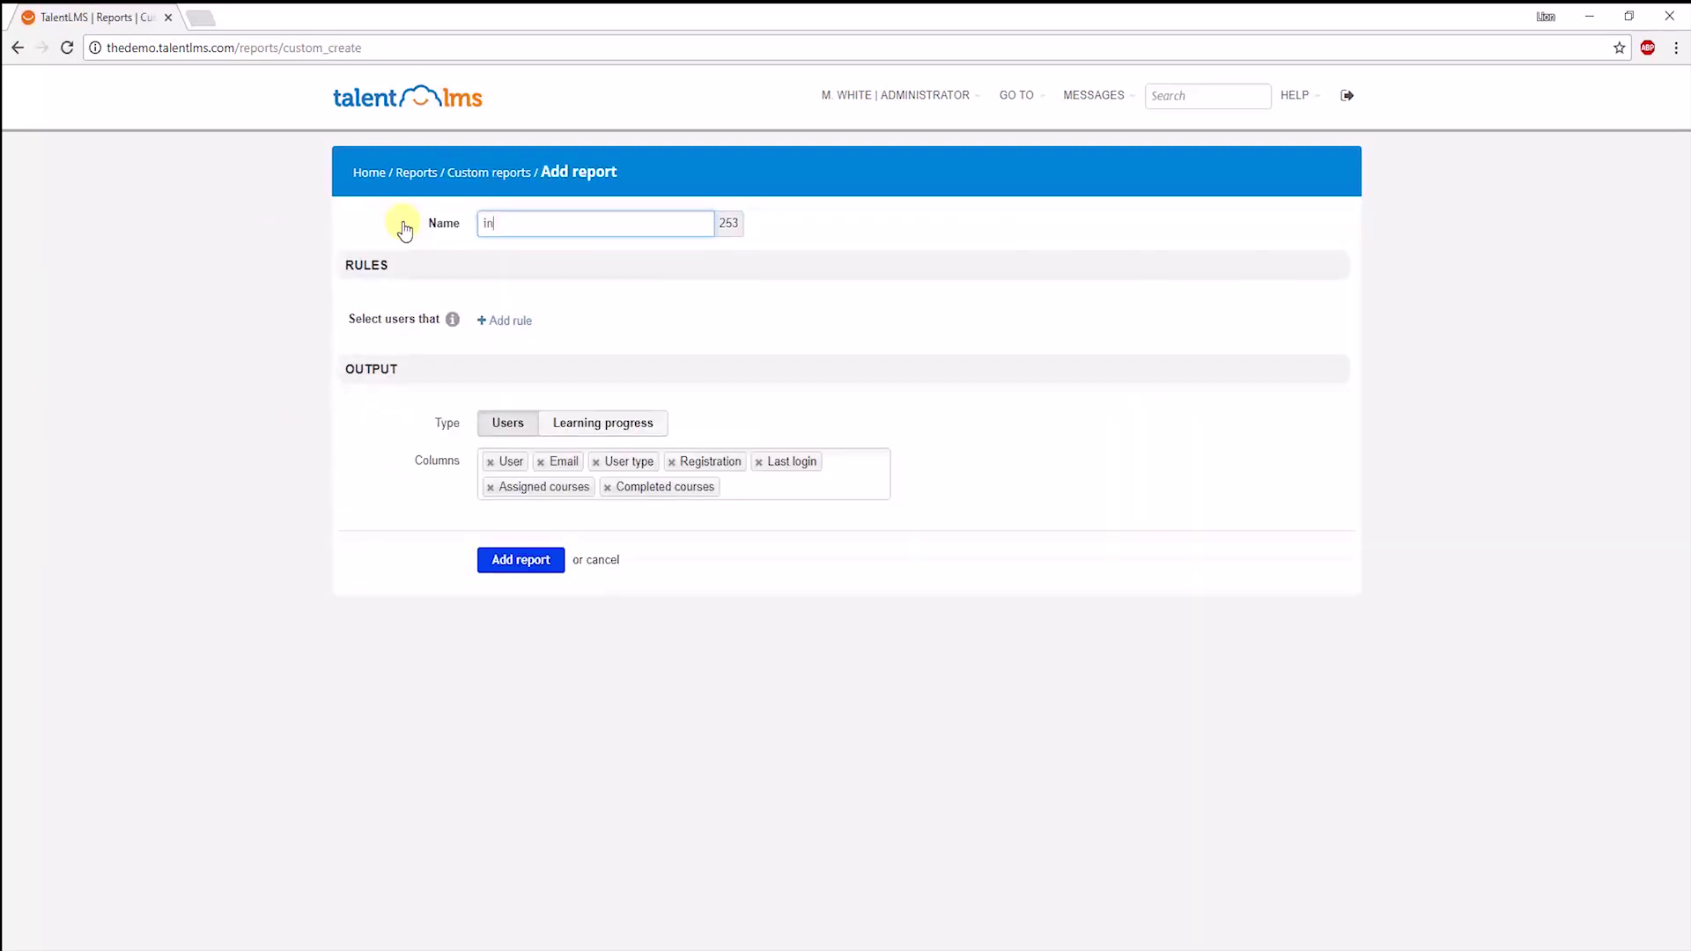
{"action": "type", "text": "active users"}
{"action": "left_click", "coordinate": [504, 321]}
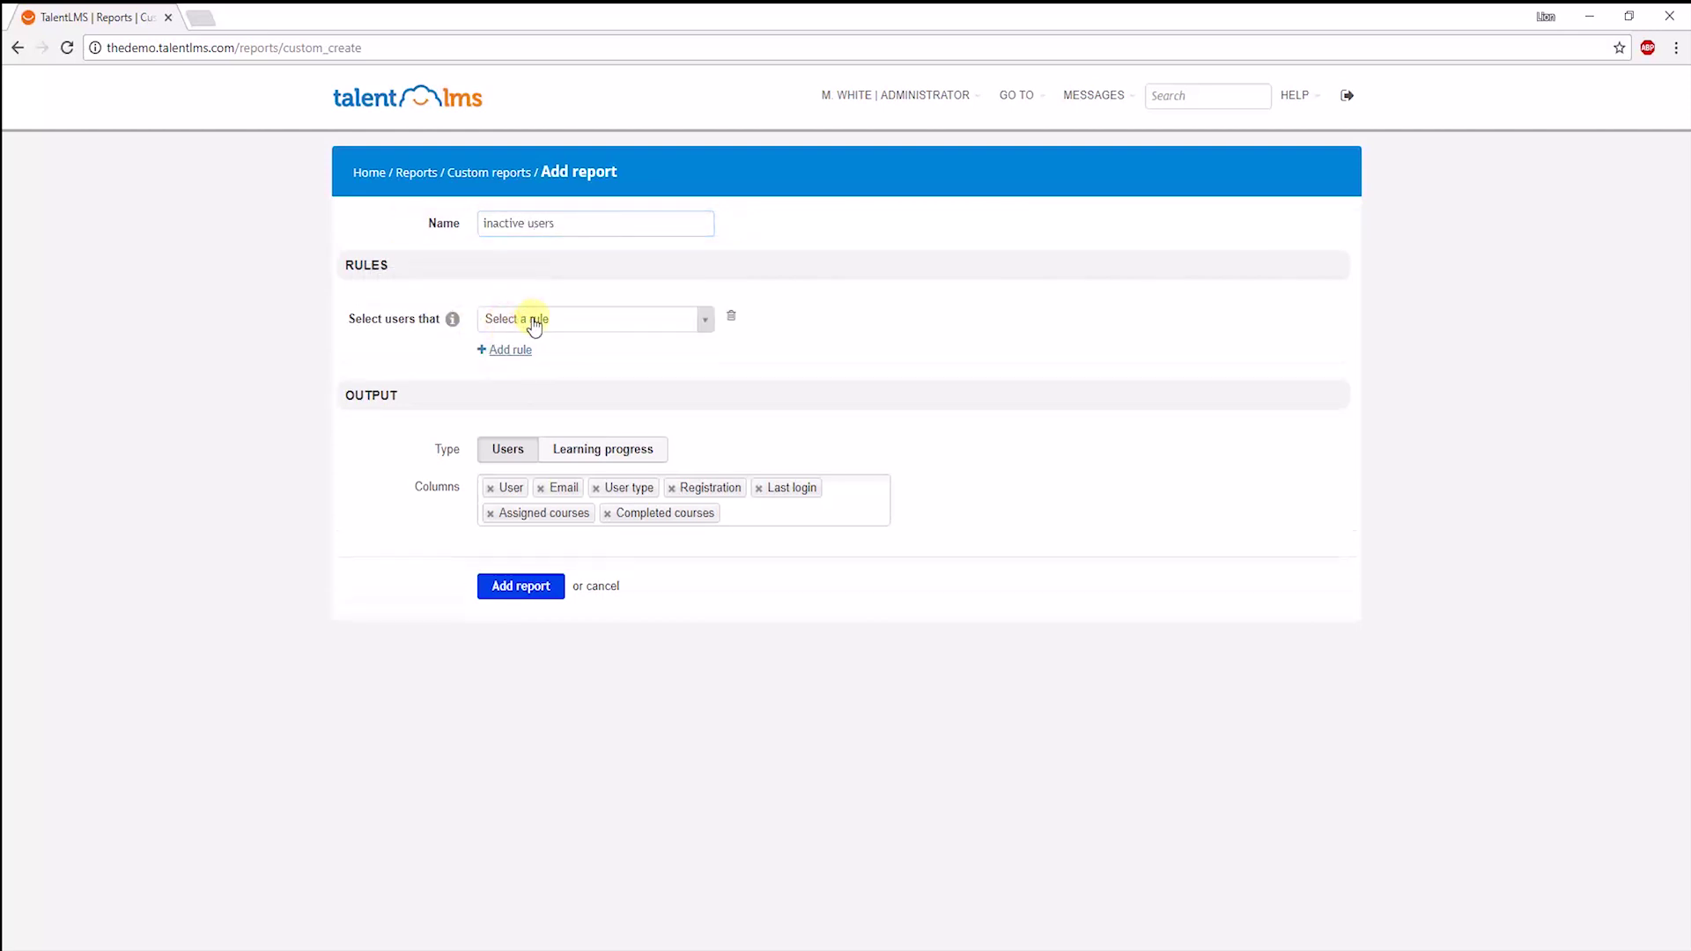
{"action": "left_click", "coordinate": [555, 327]}
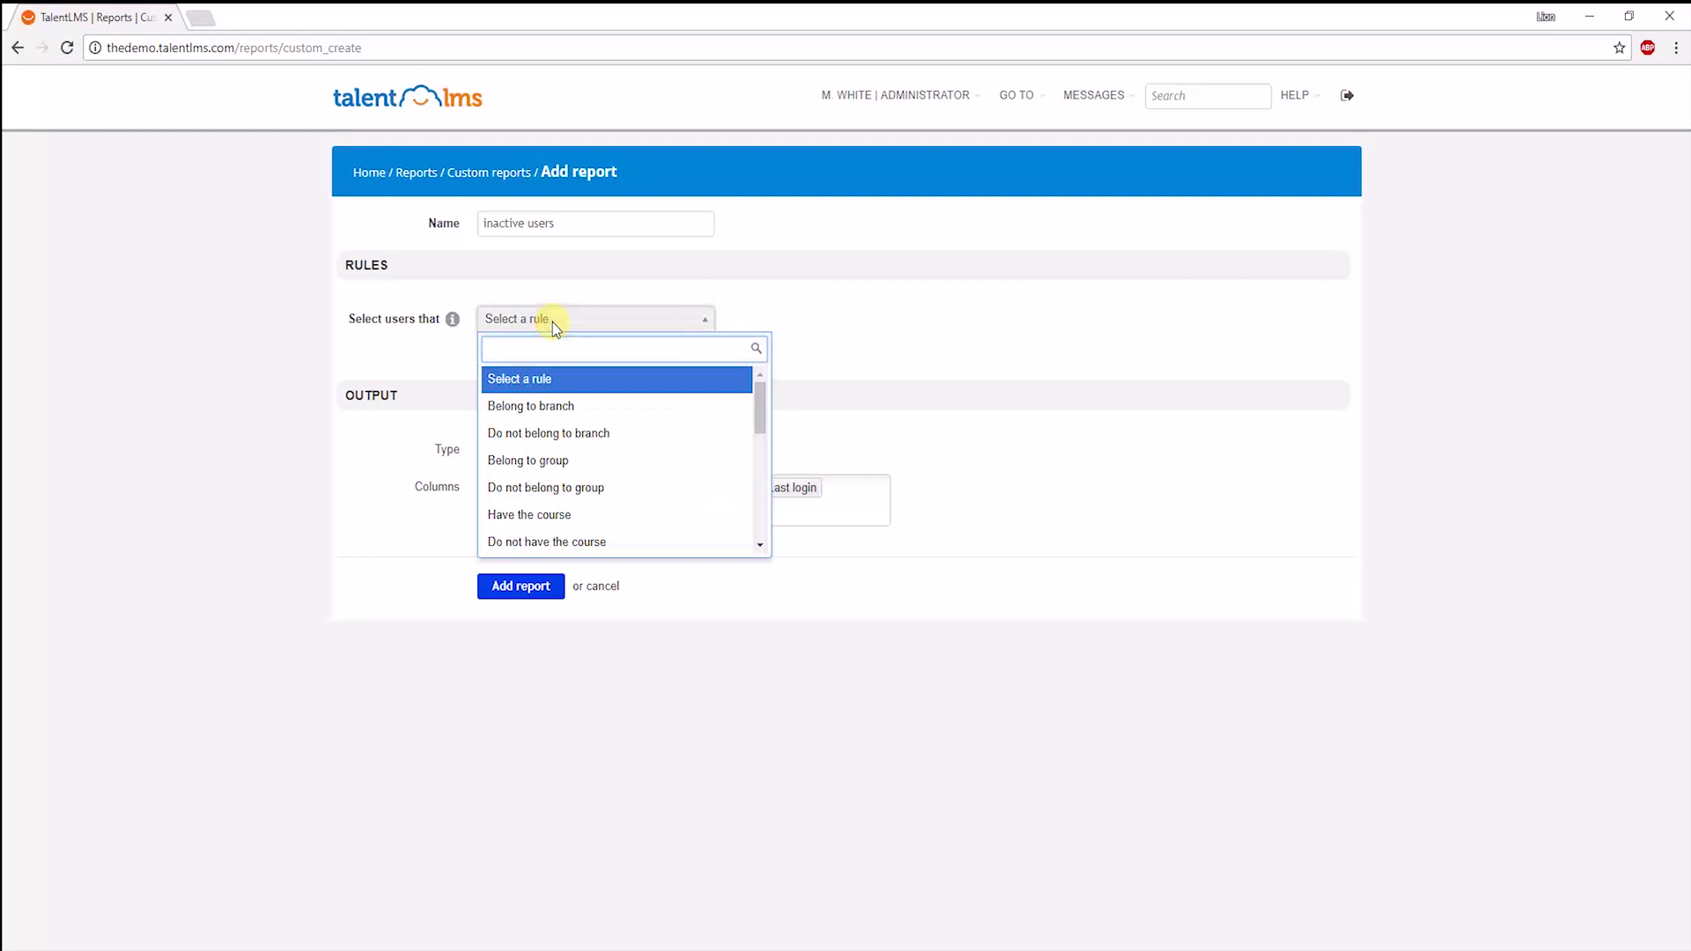
{"action": "scroll", "coordinate": [605, 422], "scroll_direction": "down", "scroll_amount": 2}
{"action": "left_click", "coordinate": [619, 509]}
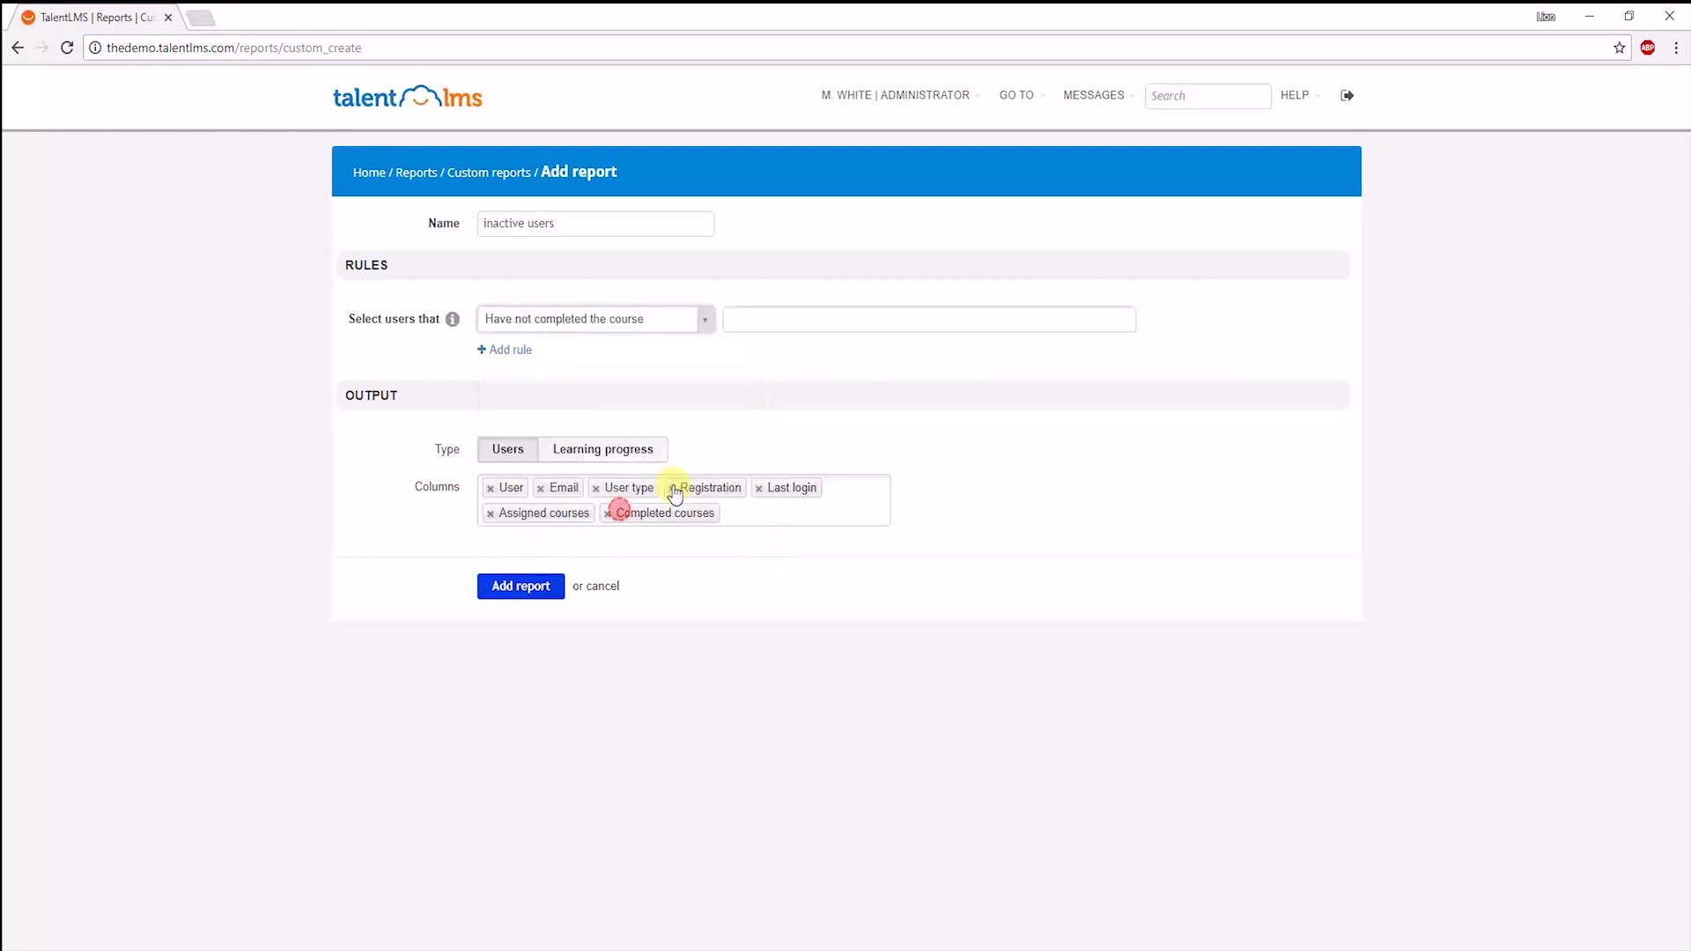
{"action": "left_click", "coordinate": [768, 319]}
{"action": "left_click", "coordinate": [800, 380]}
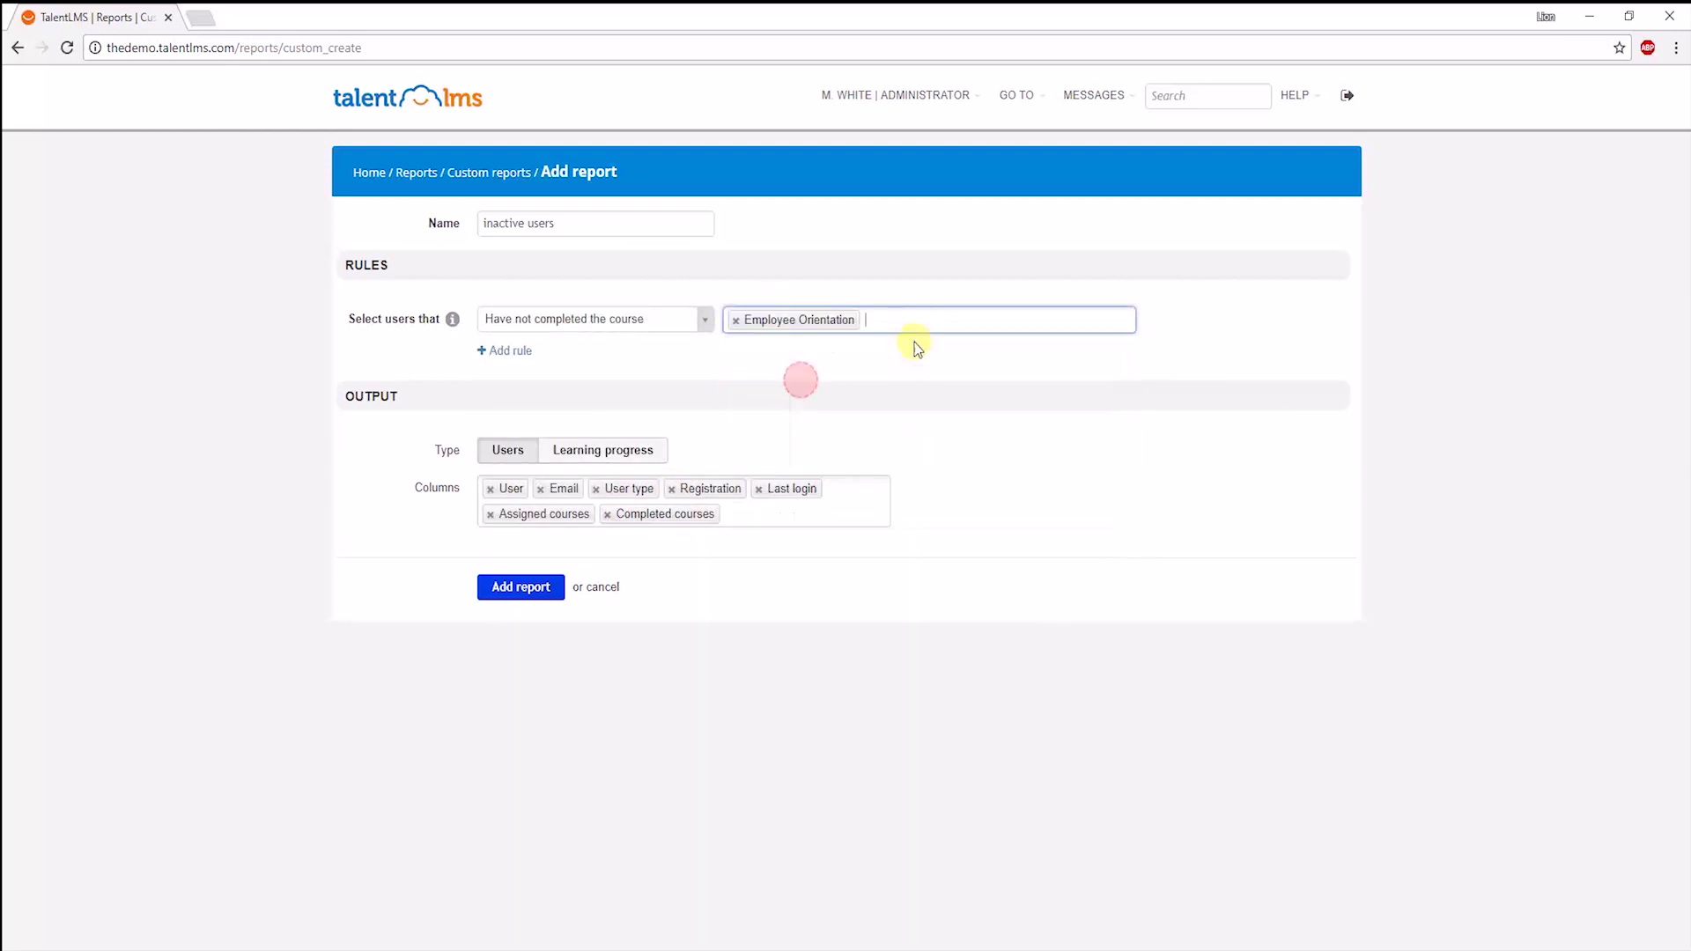
{"action": "left_click", "coordinate": [876, 319]}
{"action": "left_click", "coordinate": [801, 380]}
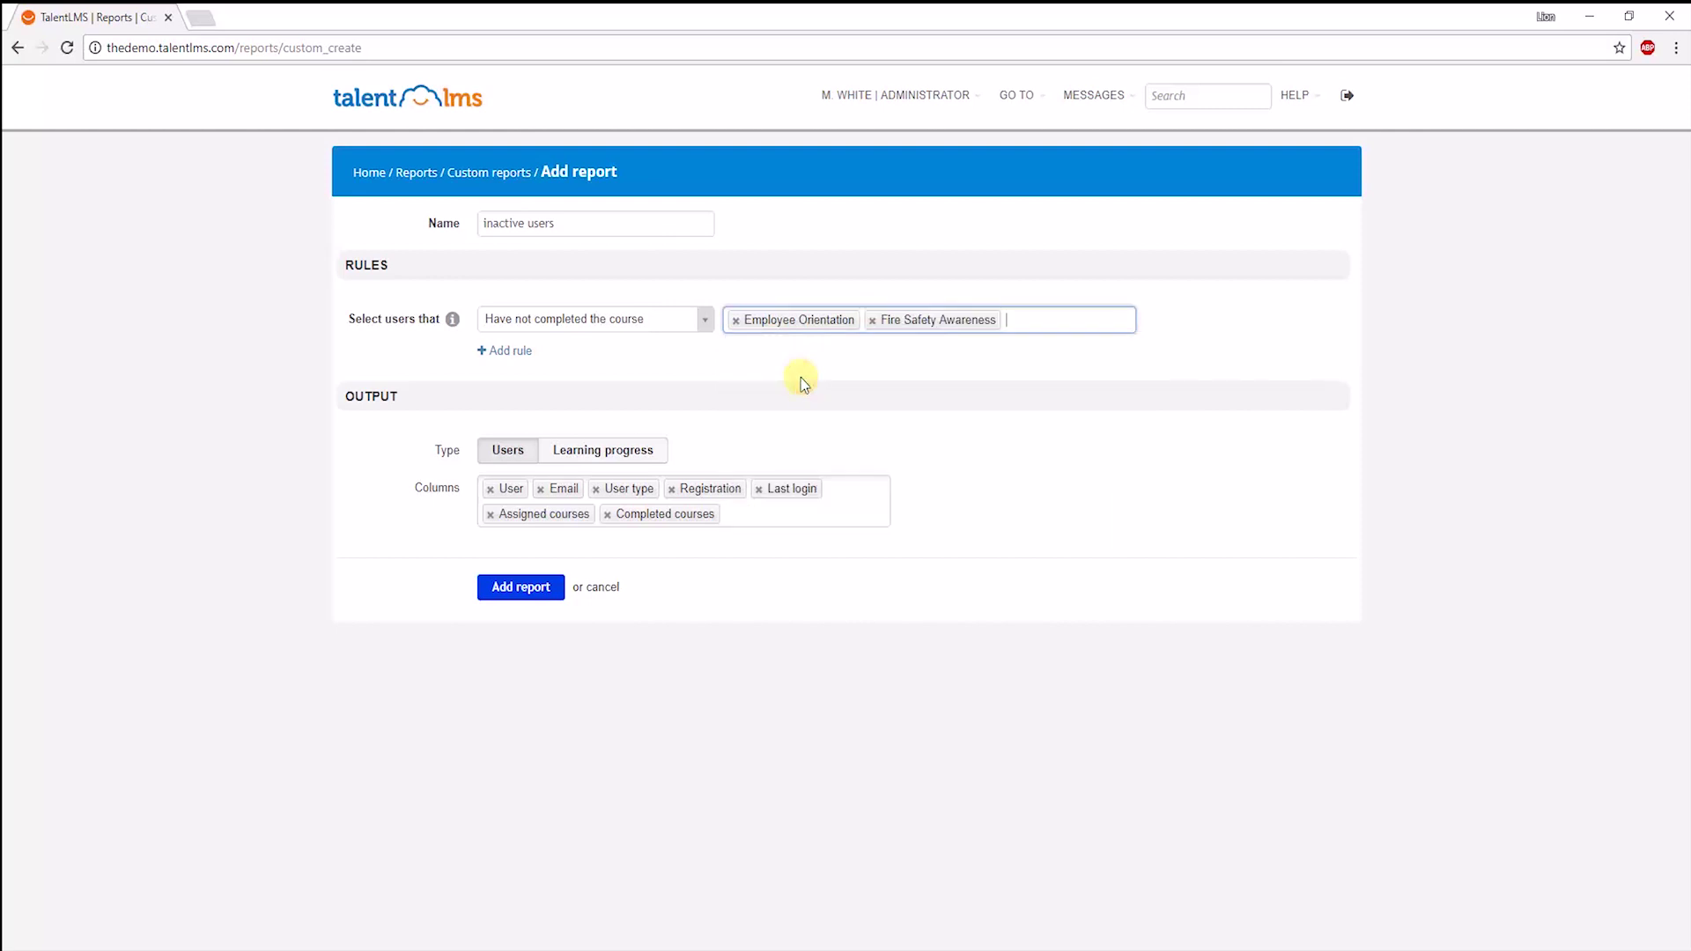
Add a second rule requiring a course completed within 60 days.
{"action": "left_click", "coordinate": [519, 352]}
{"action": "left_click", "coordinate": [521, 358]}
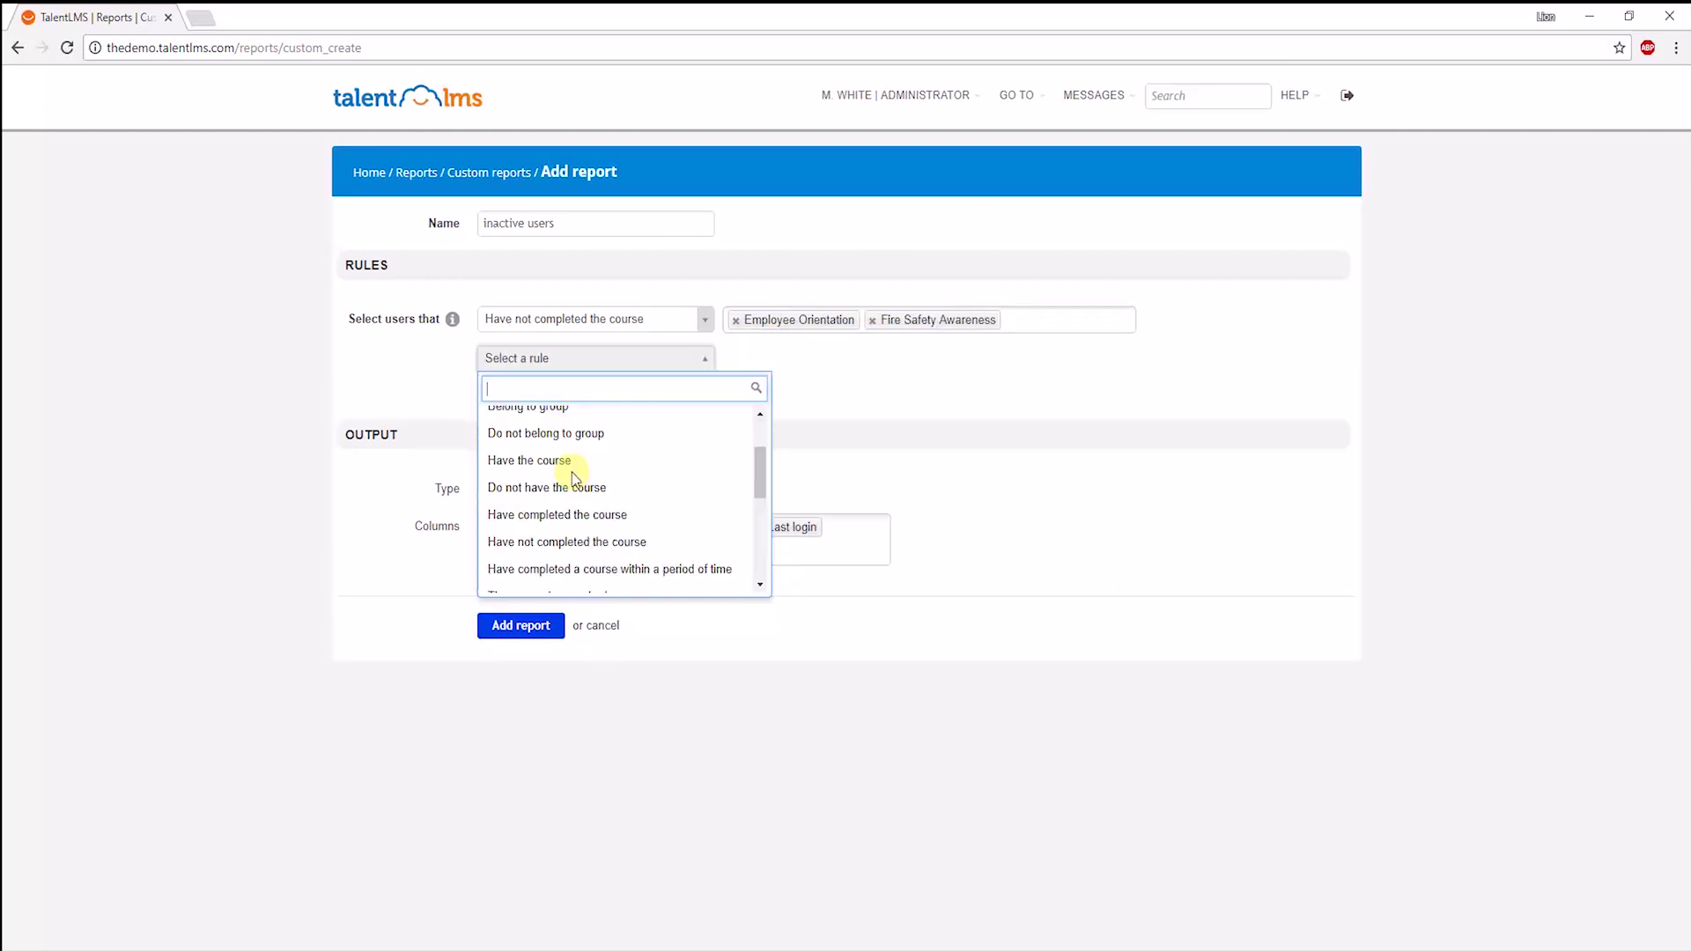
{"action": "left_click", "coordinate": [572, 560]}
{"action": "left_click", "coordinate": [925, 363]}
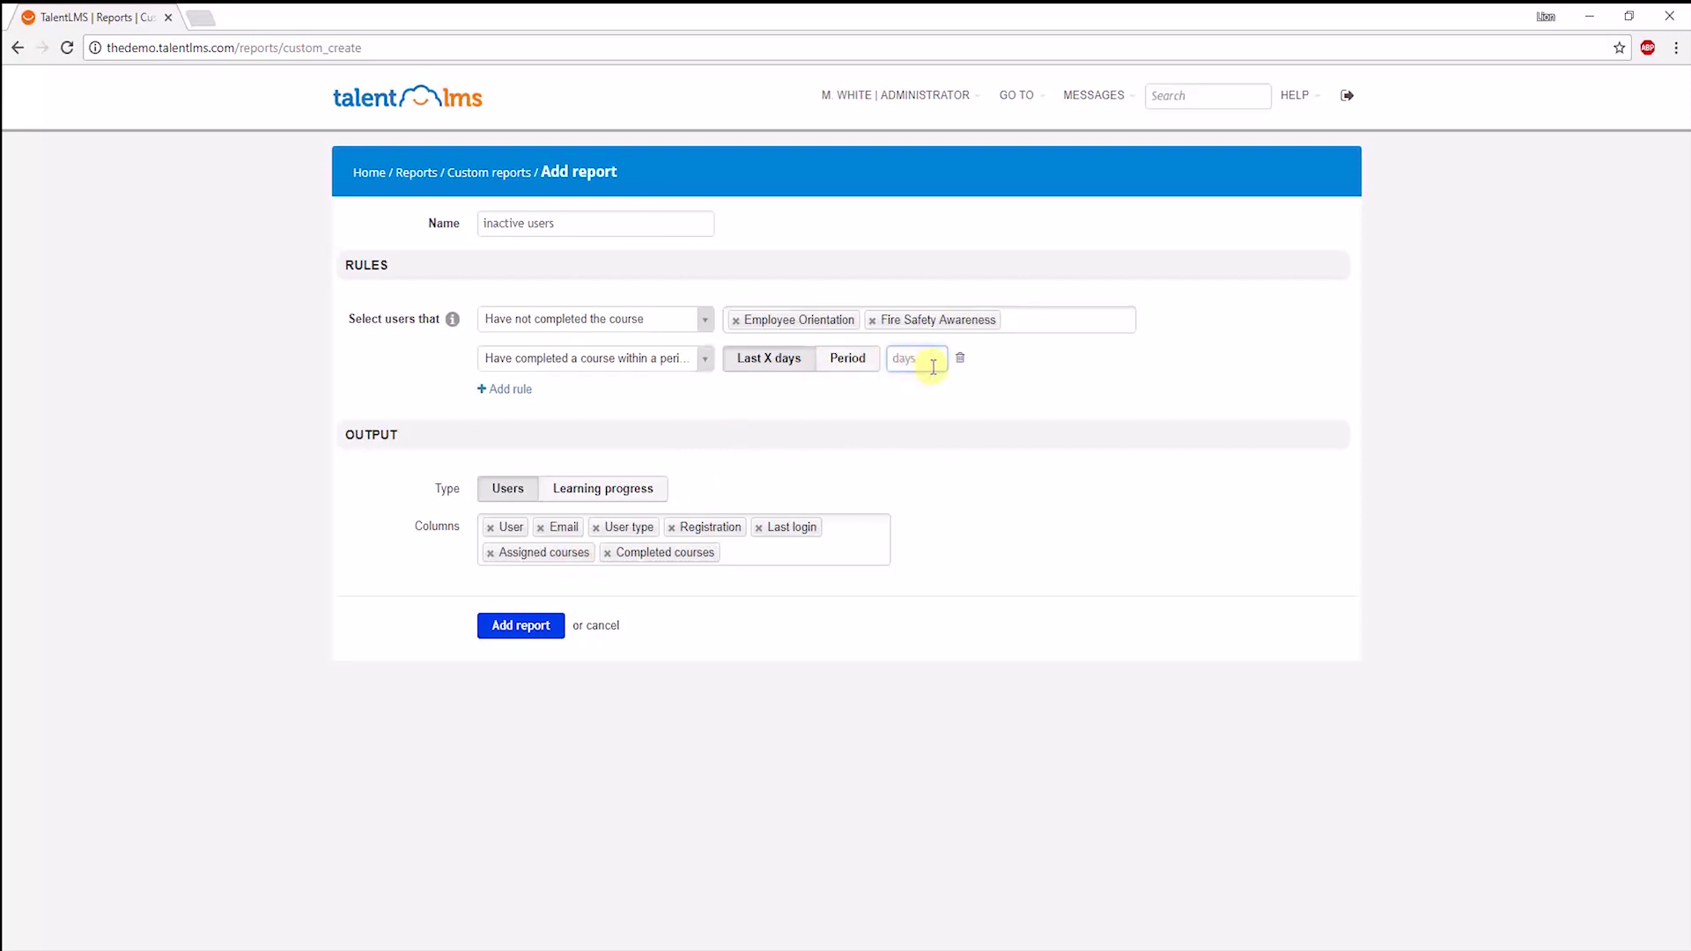
{"action": "type", "text": "60"}
Add a Department = Marketing rule, then save and run the report.
{"action": "left_click", "coordinate": [510, 389]}
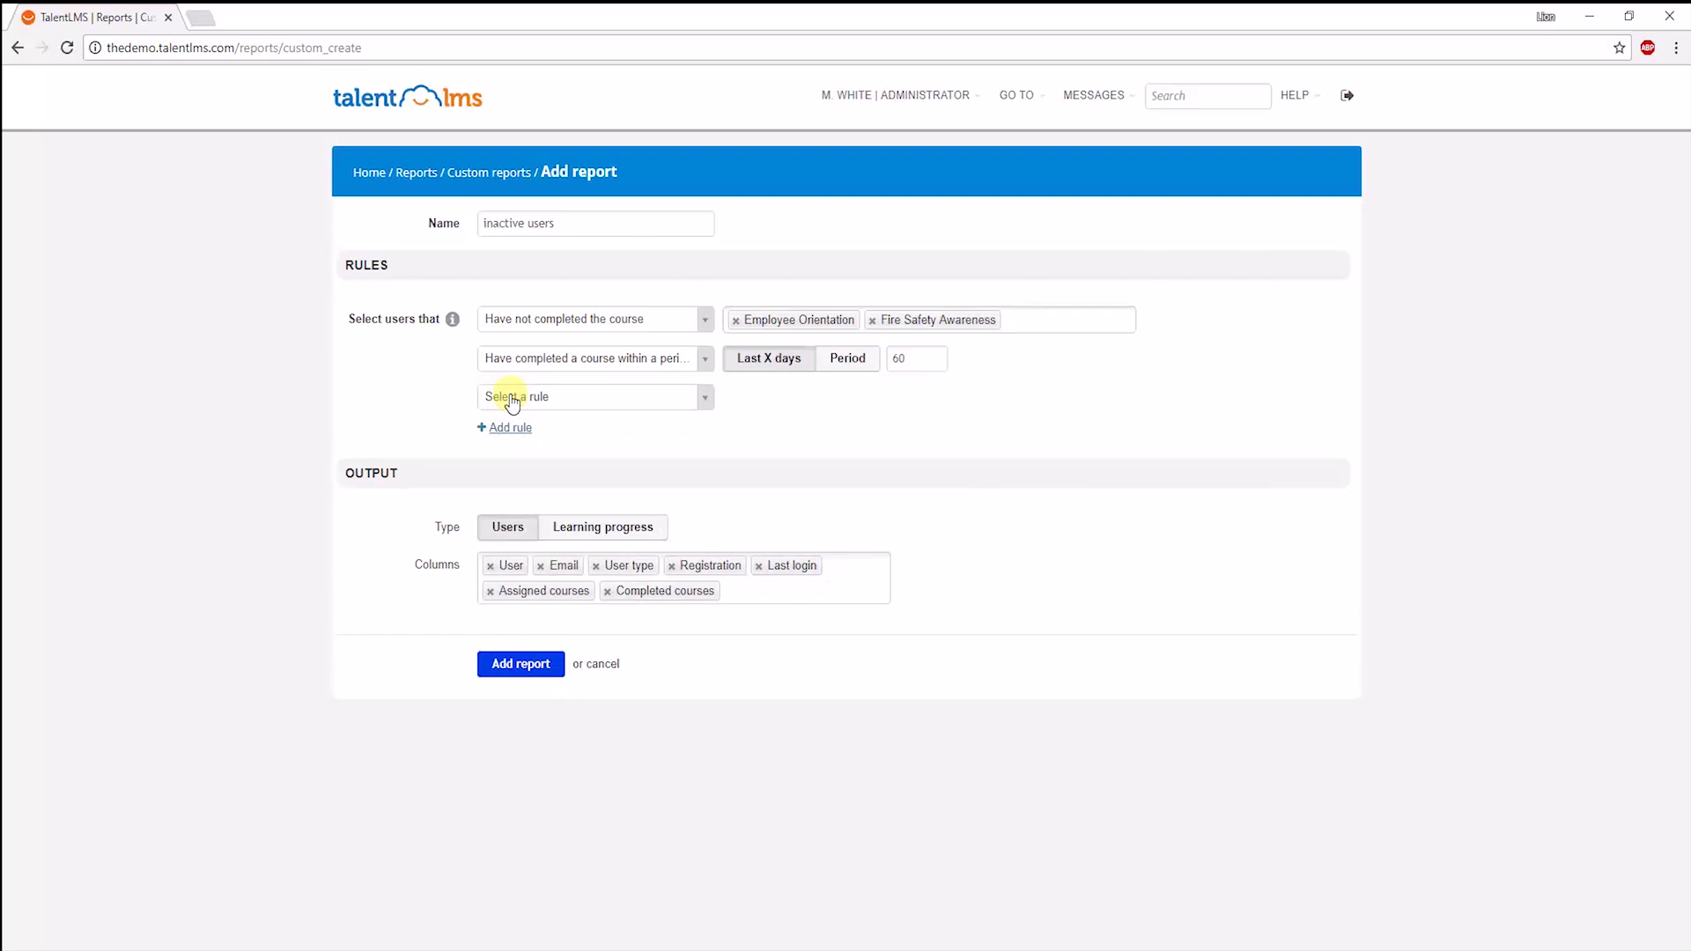
{"action": "left_click", "coordinate": [512, 398]}
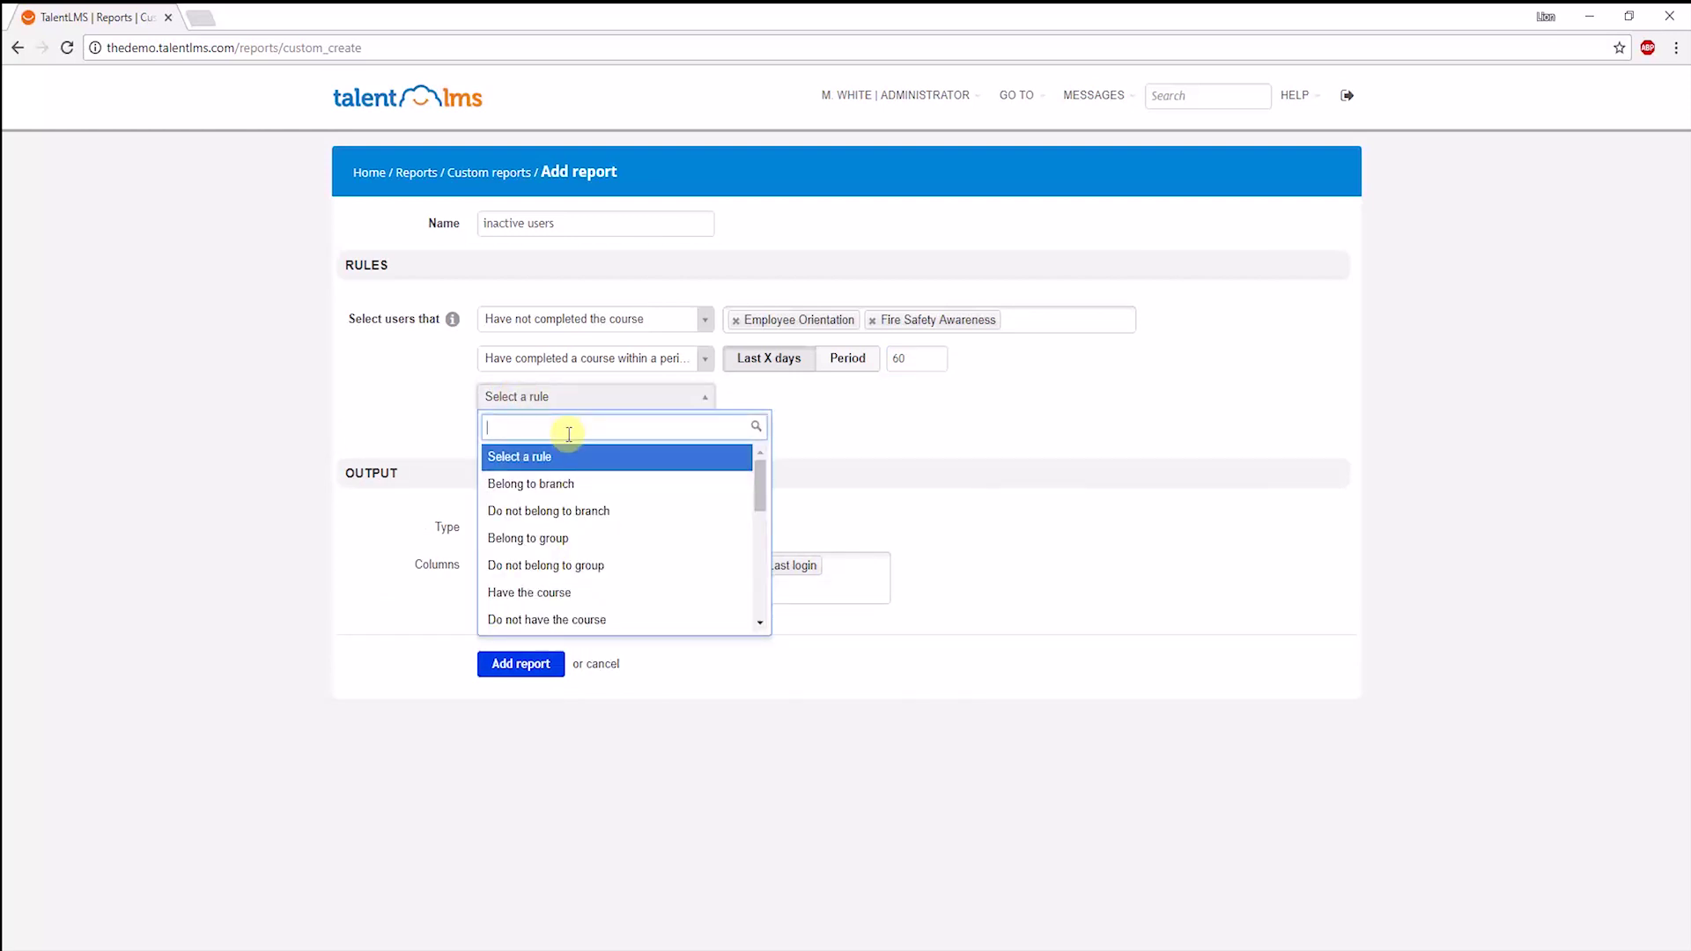
{"action": "scroll", "coordinate": [604, 459], "scroll_direction": "down", "scroll_amount": 5}
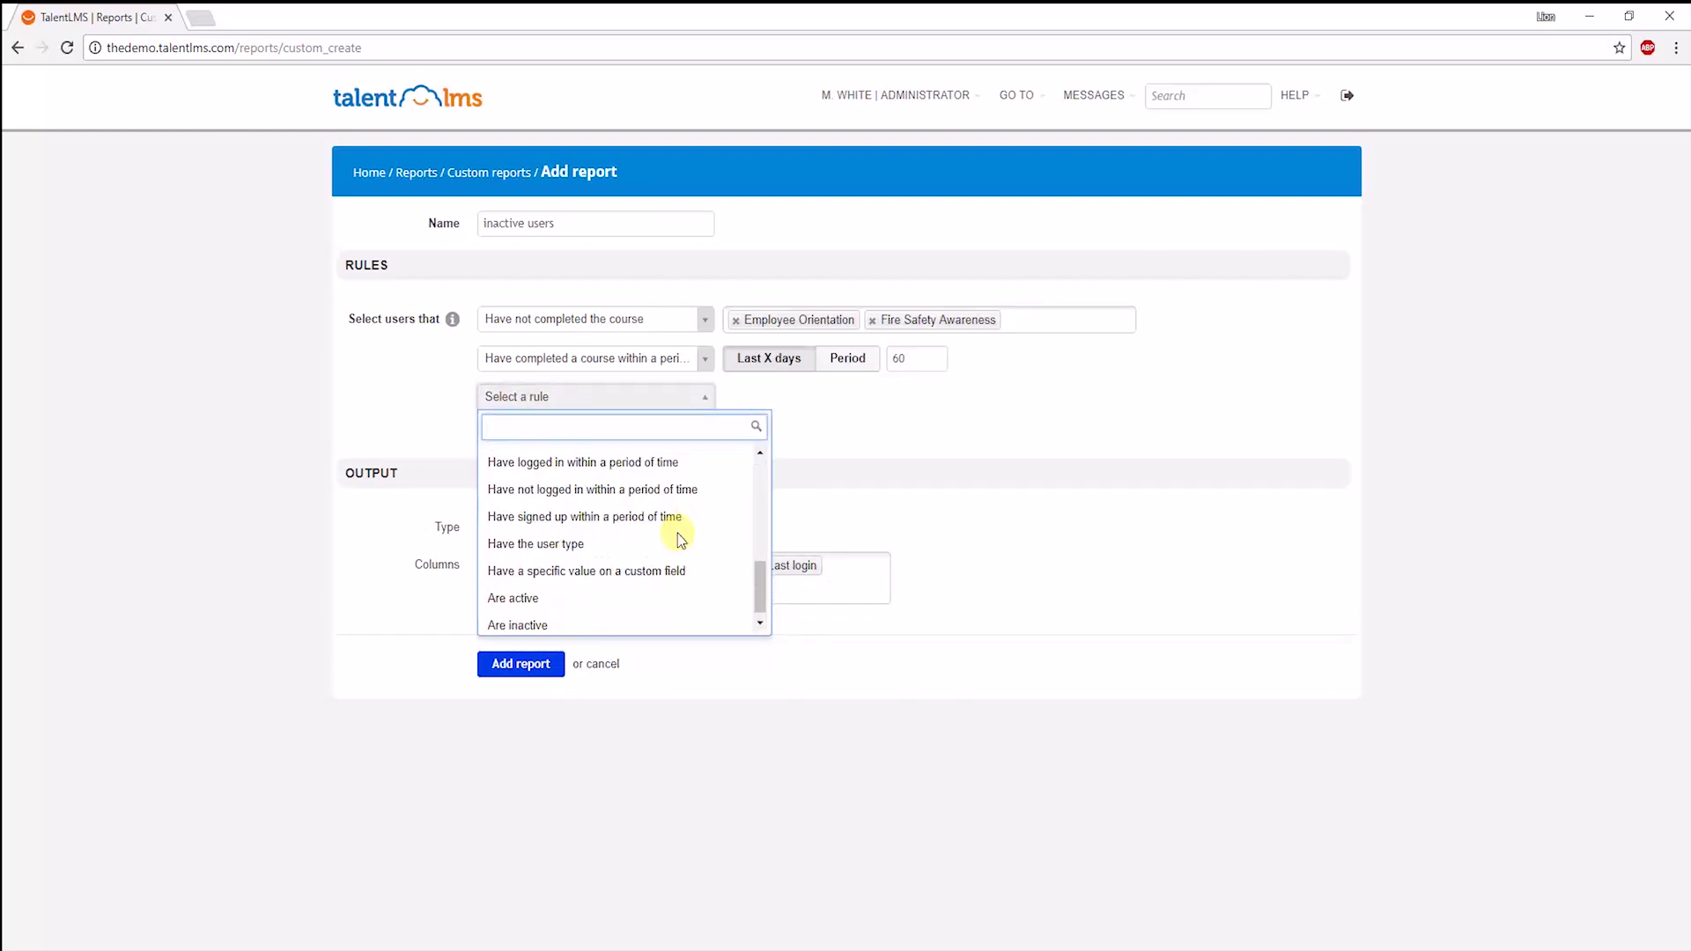
{"action": "left_click", "coordinate": [678, 564]}
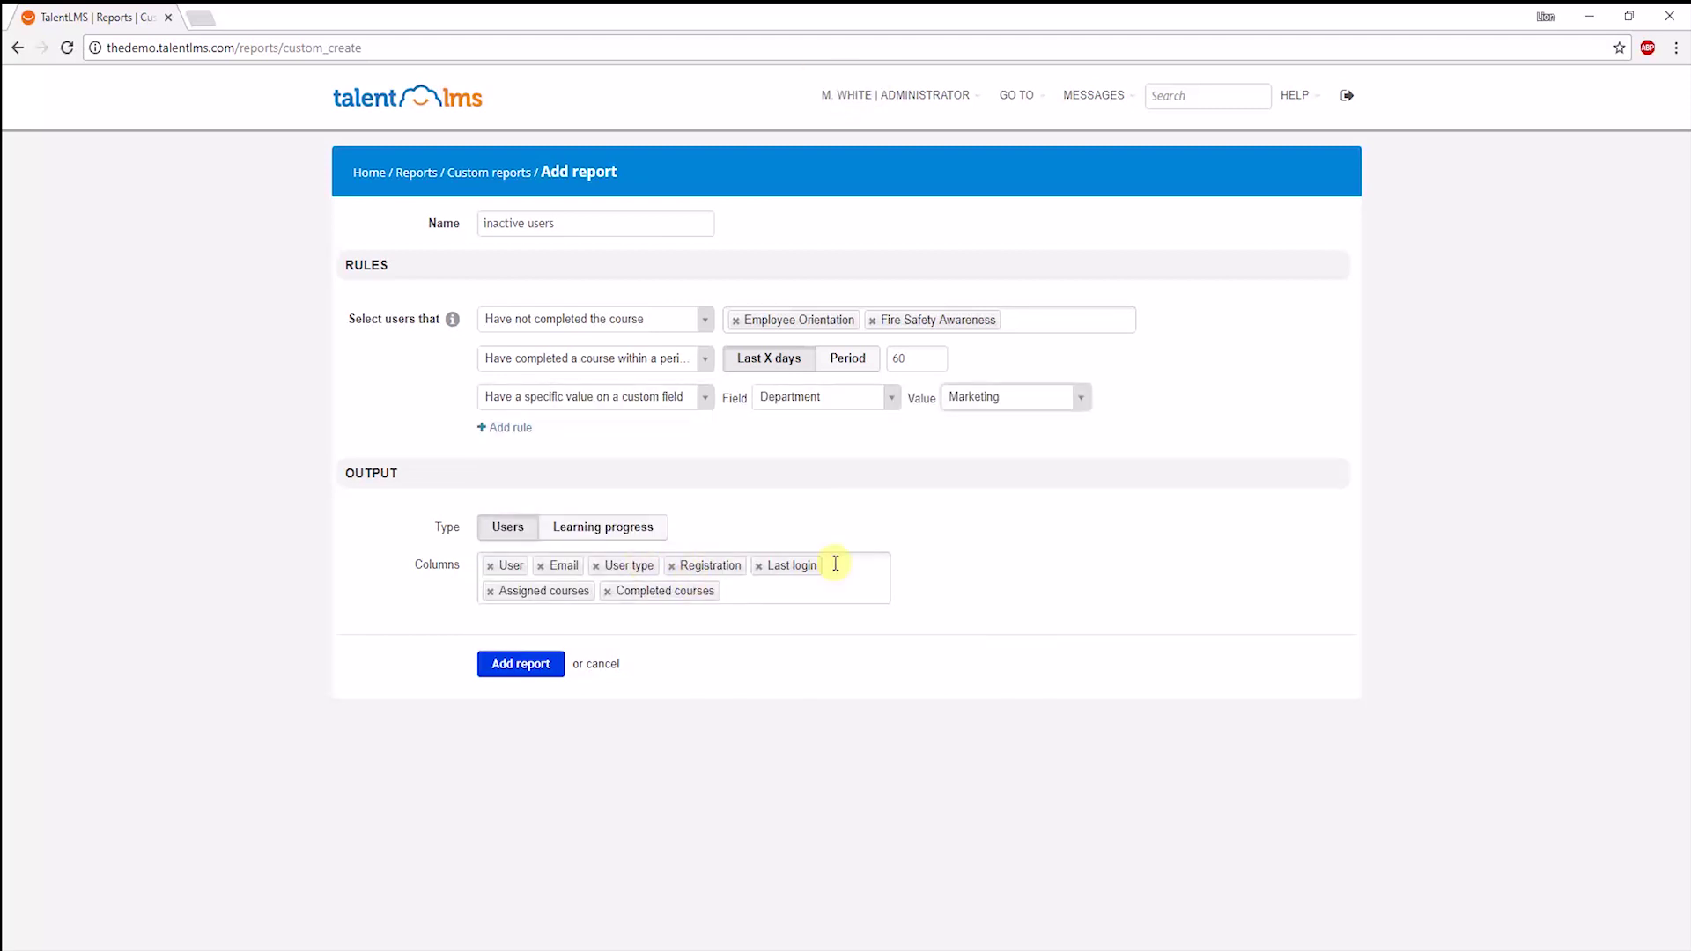
{"action": "left_click", "coordinate": [509, 658]}
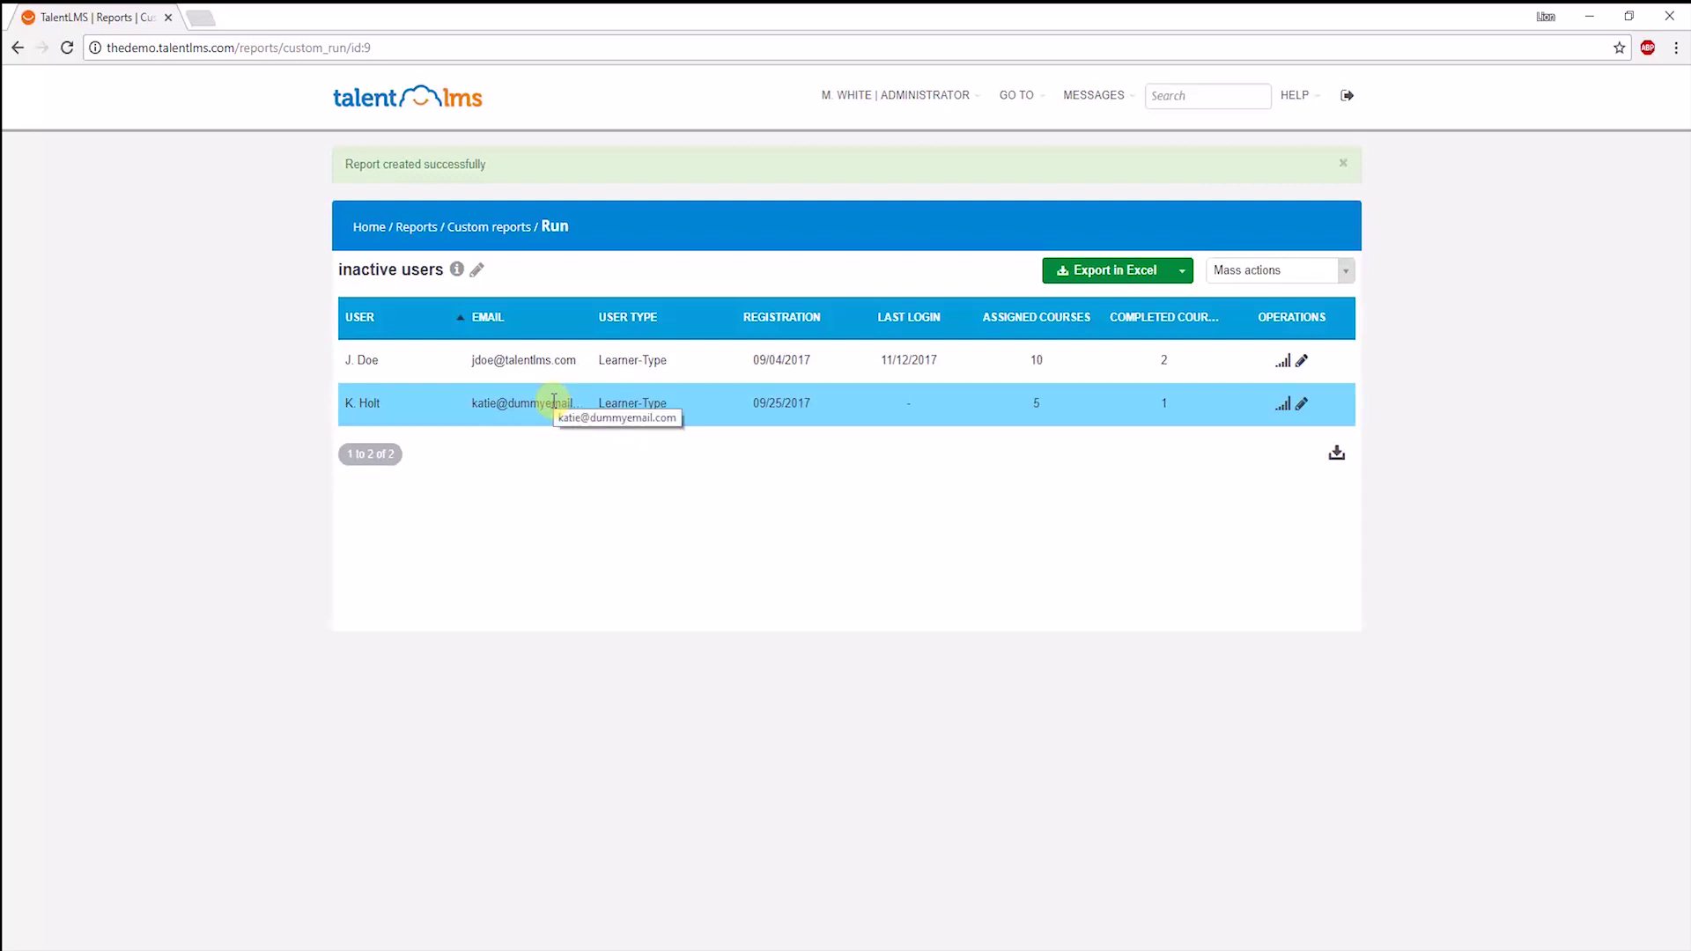
Choose Send message from Mass actions for all learners in the inactive users report.
{"action": "left_click", "coordinate": [1271, 268]}
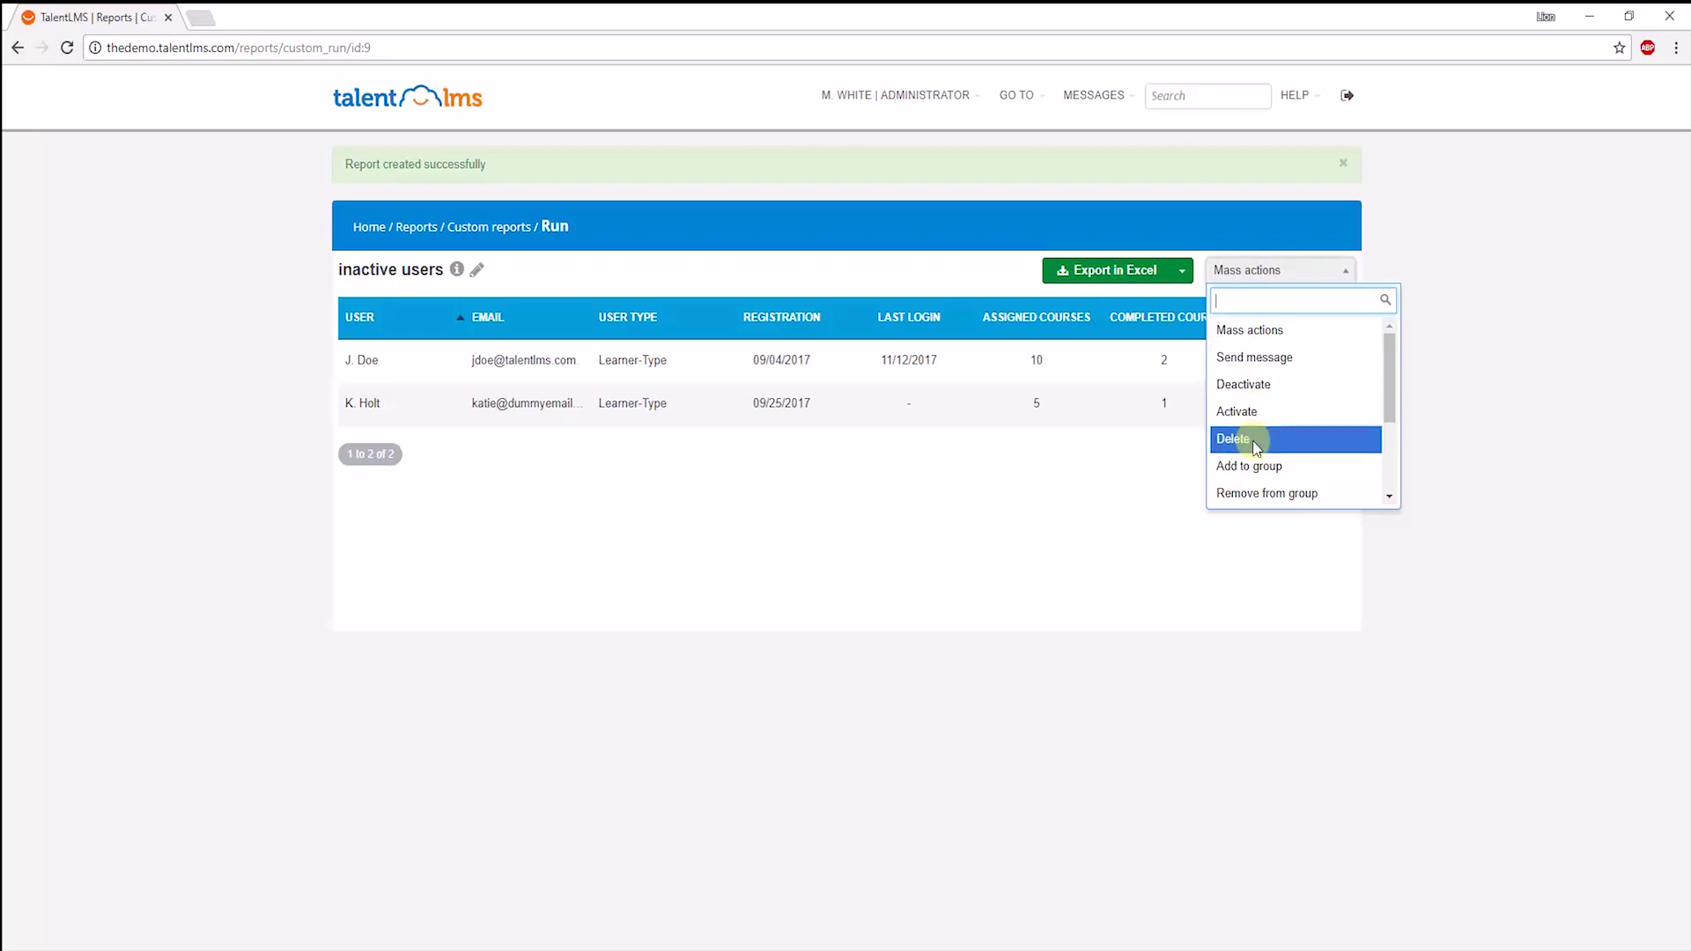
{"action": "left_click", "coordinate": [1240, 363]}
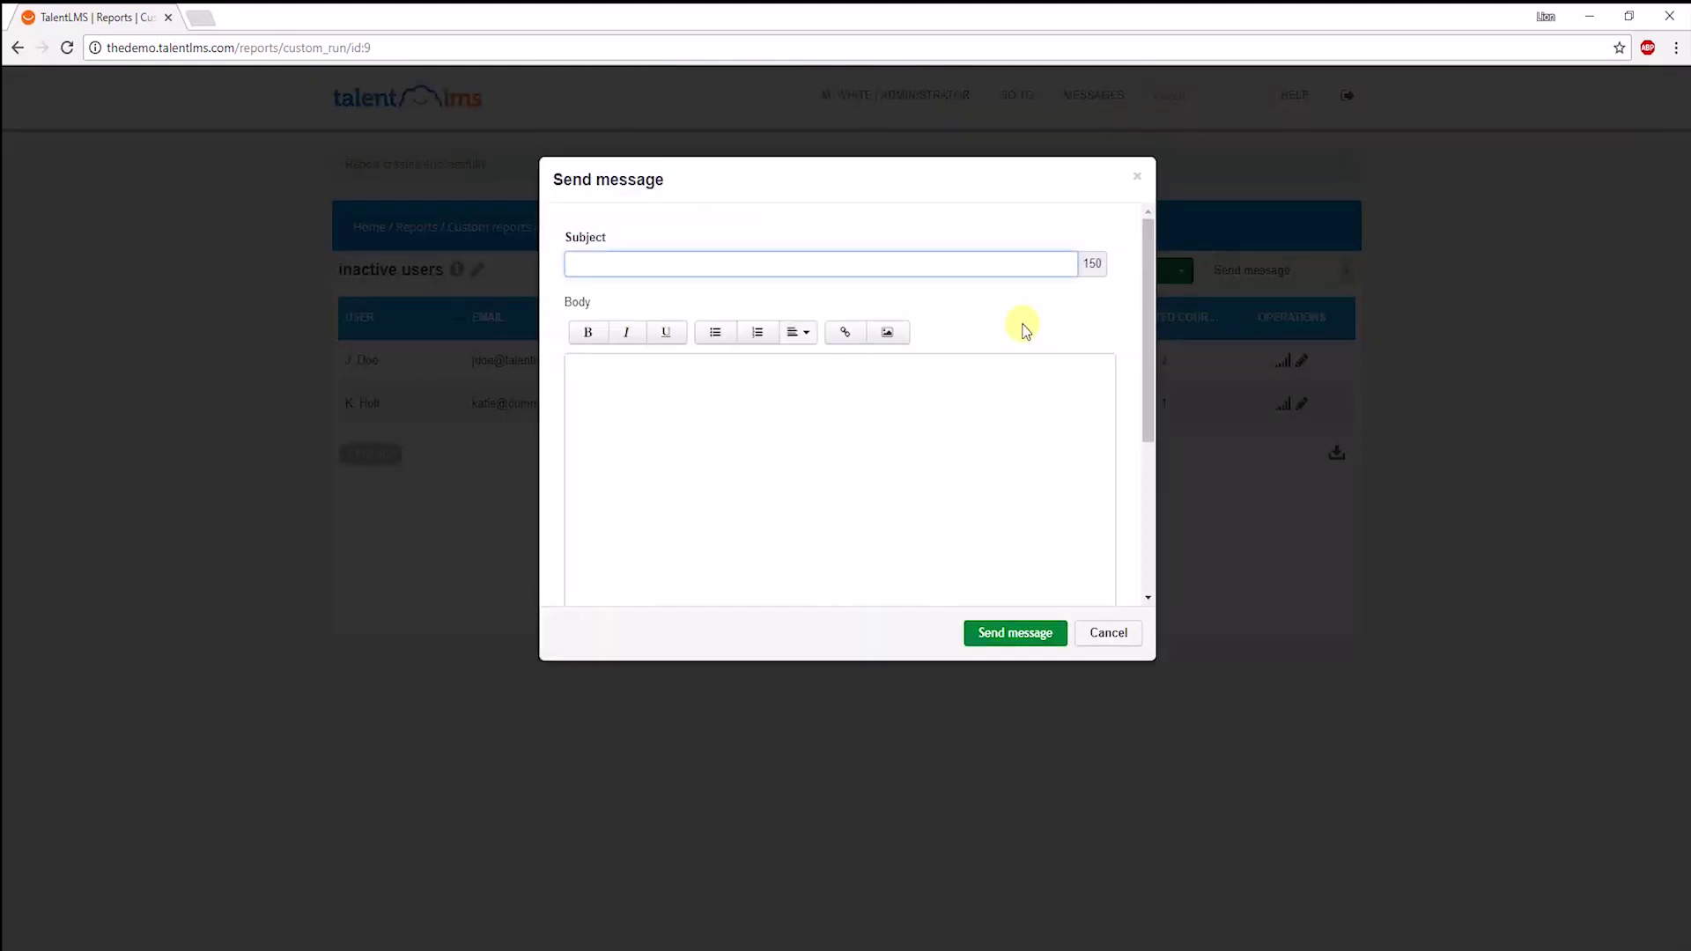